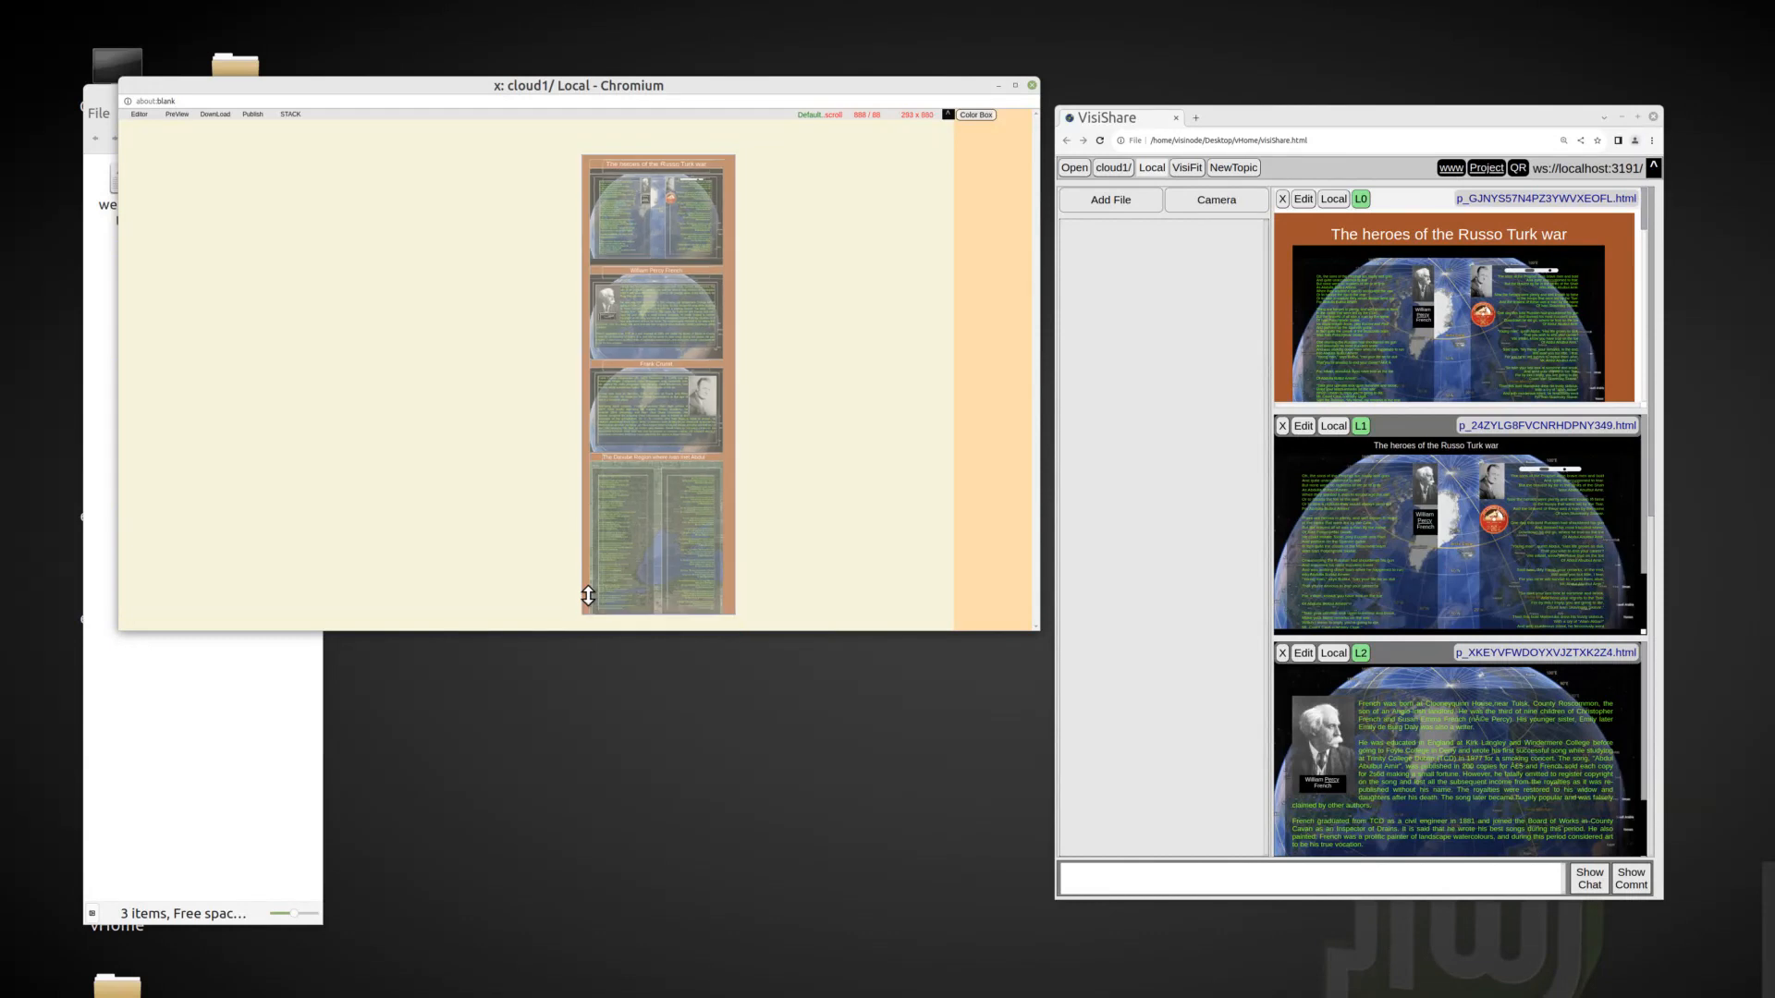
Move the stacked Russo Turk war frame to the right side of the canvas and enlarge it slightly.
left_click_drag(575, 159, 796, 141)
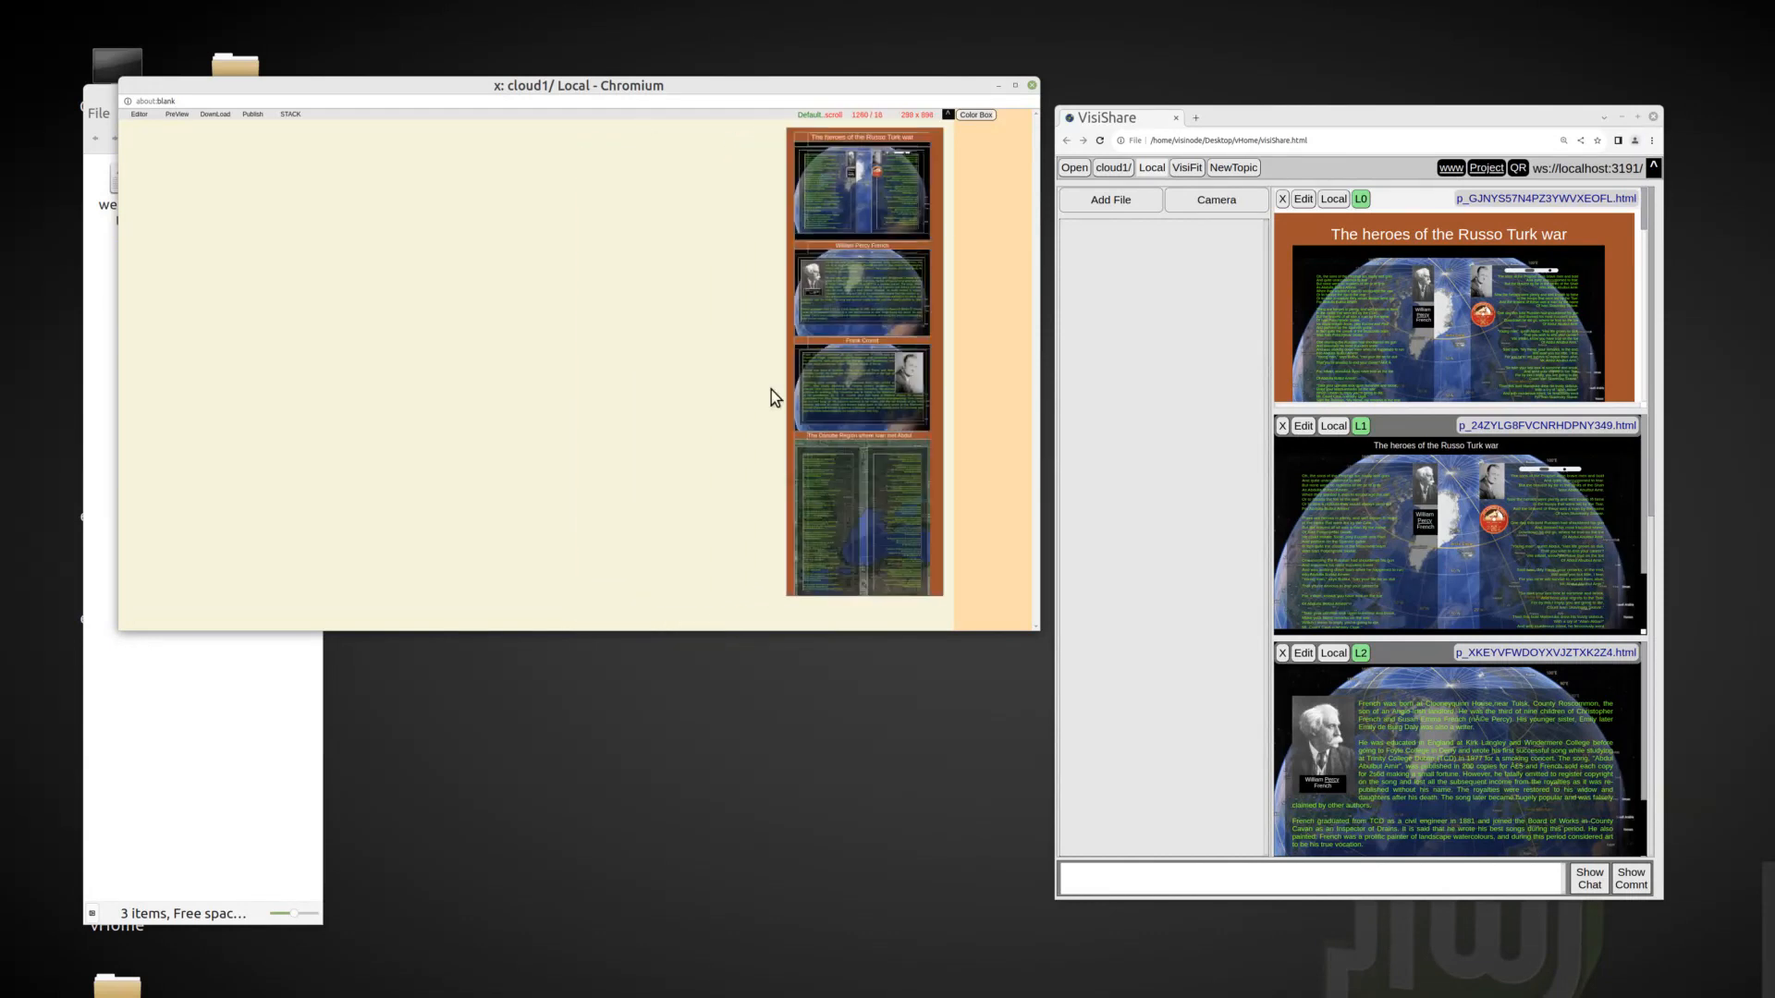
left_click_drag(791, 591, 790, 590)
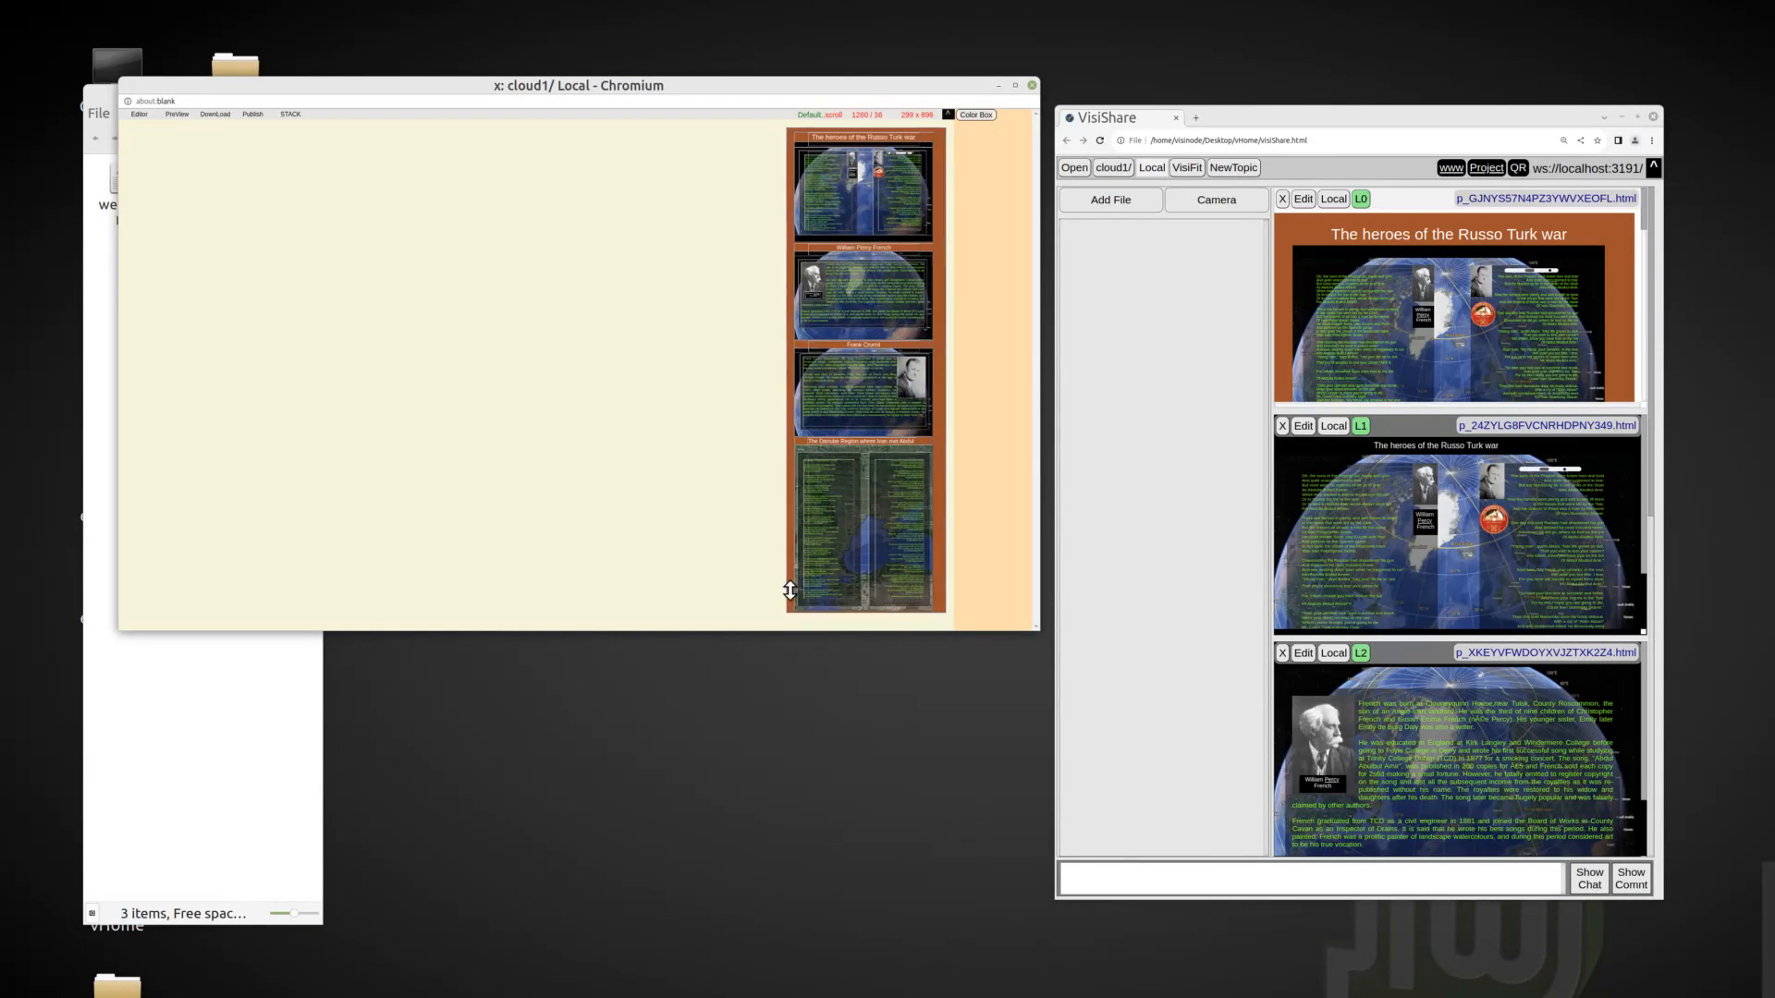
Add a text frame reading "VisiNode Tutorial: Websites", place it in the page's upper left, and widen it so the title fits one line.
right_click(298, 274)
left_click(348, 285)
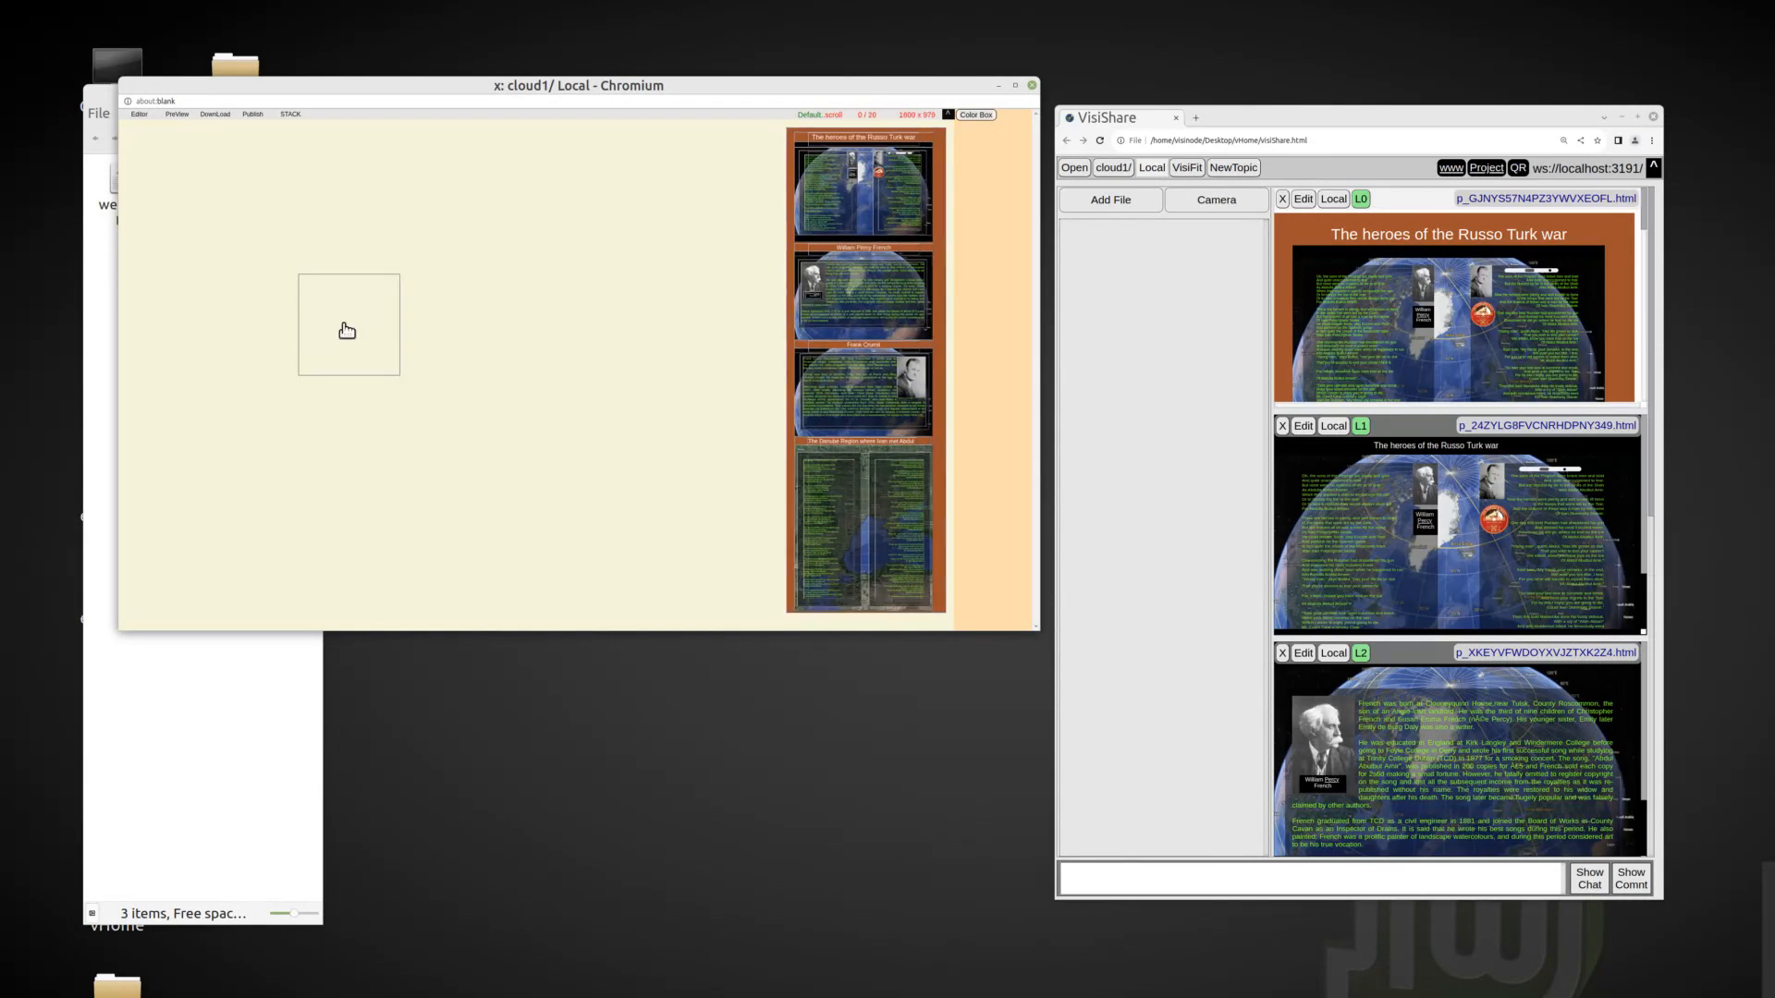
left_click(360, 340)
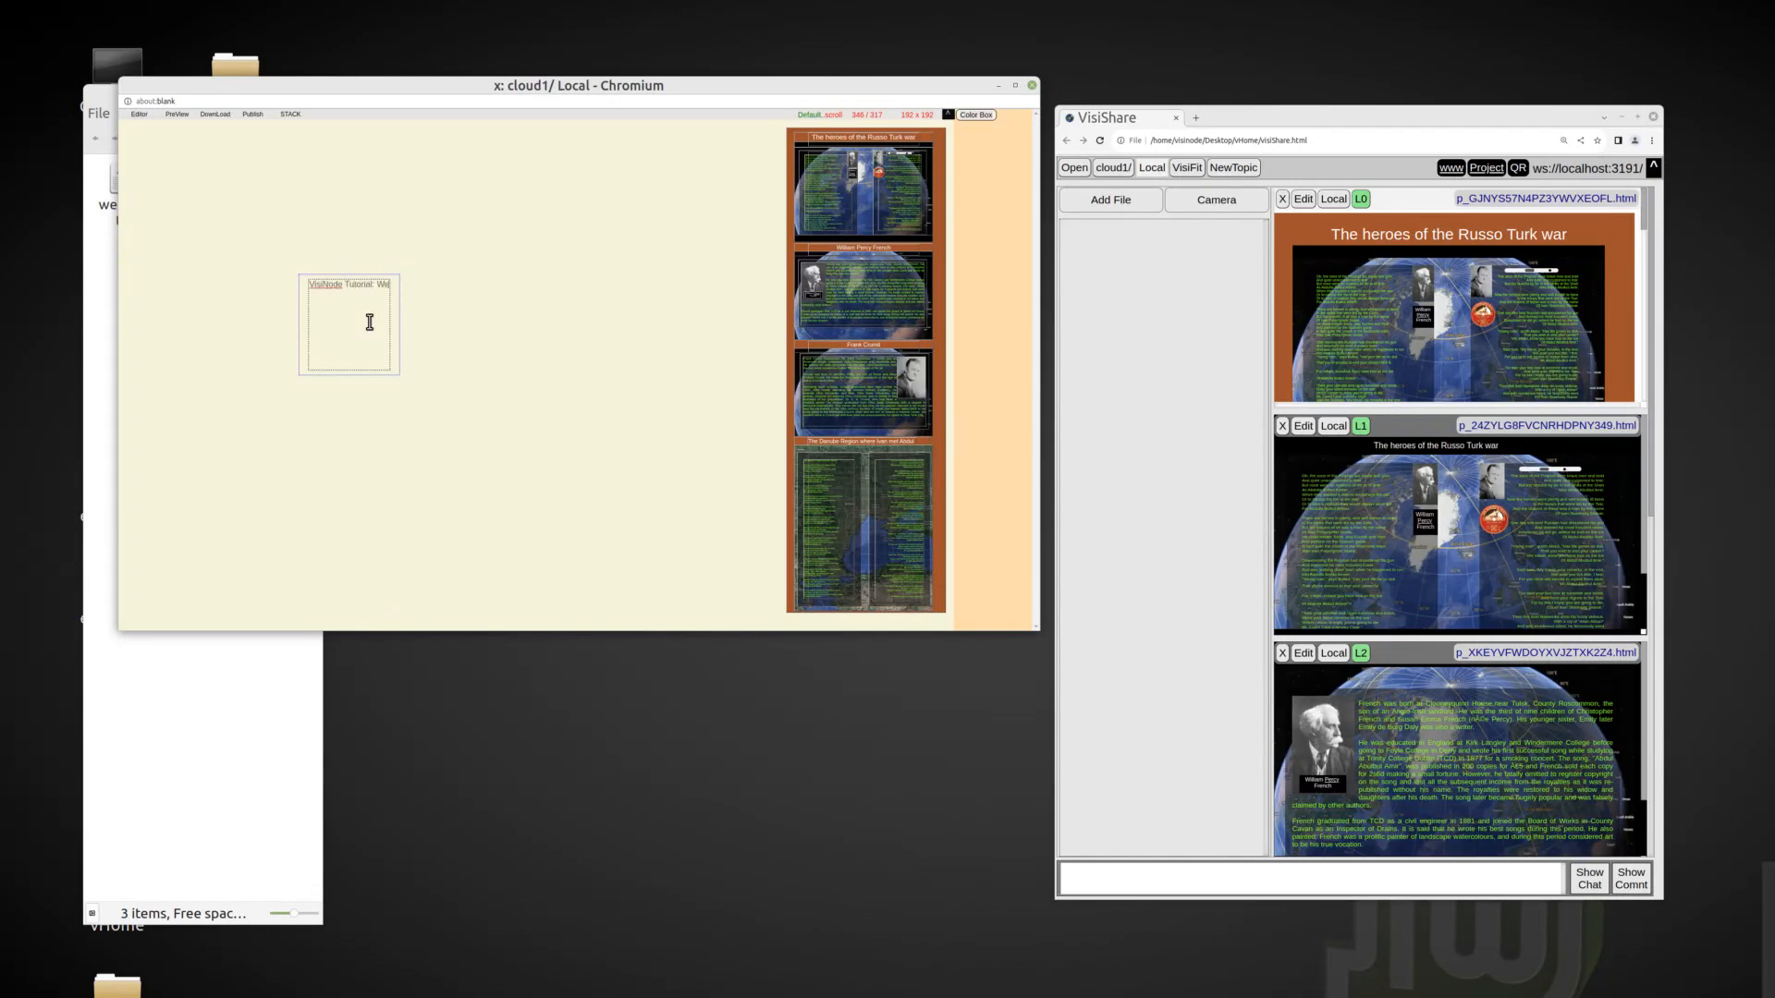
left_click_drag(397, 372, 602, 297)
left_click_drag(310, 284, 155, 148)
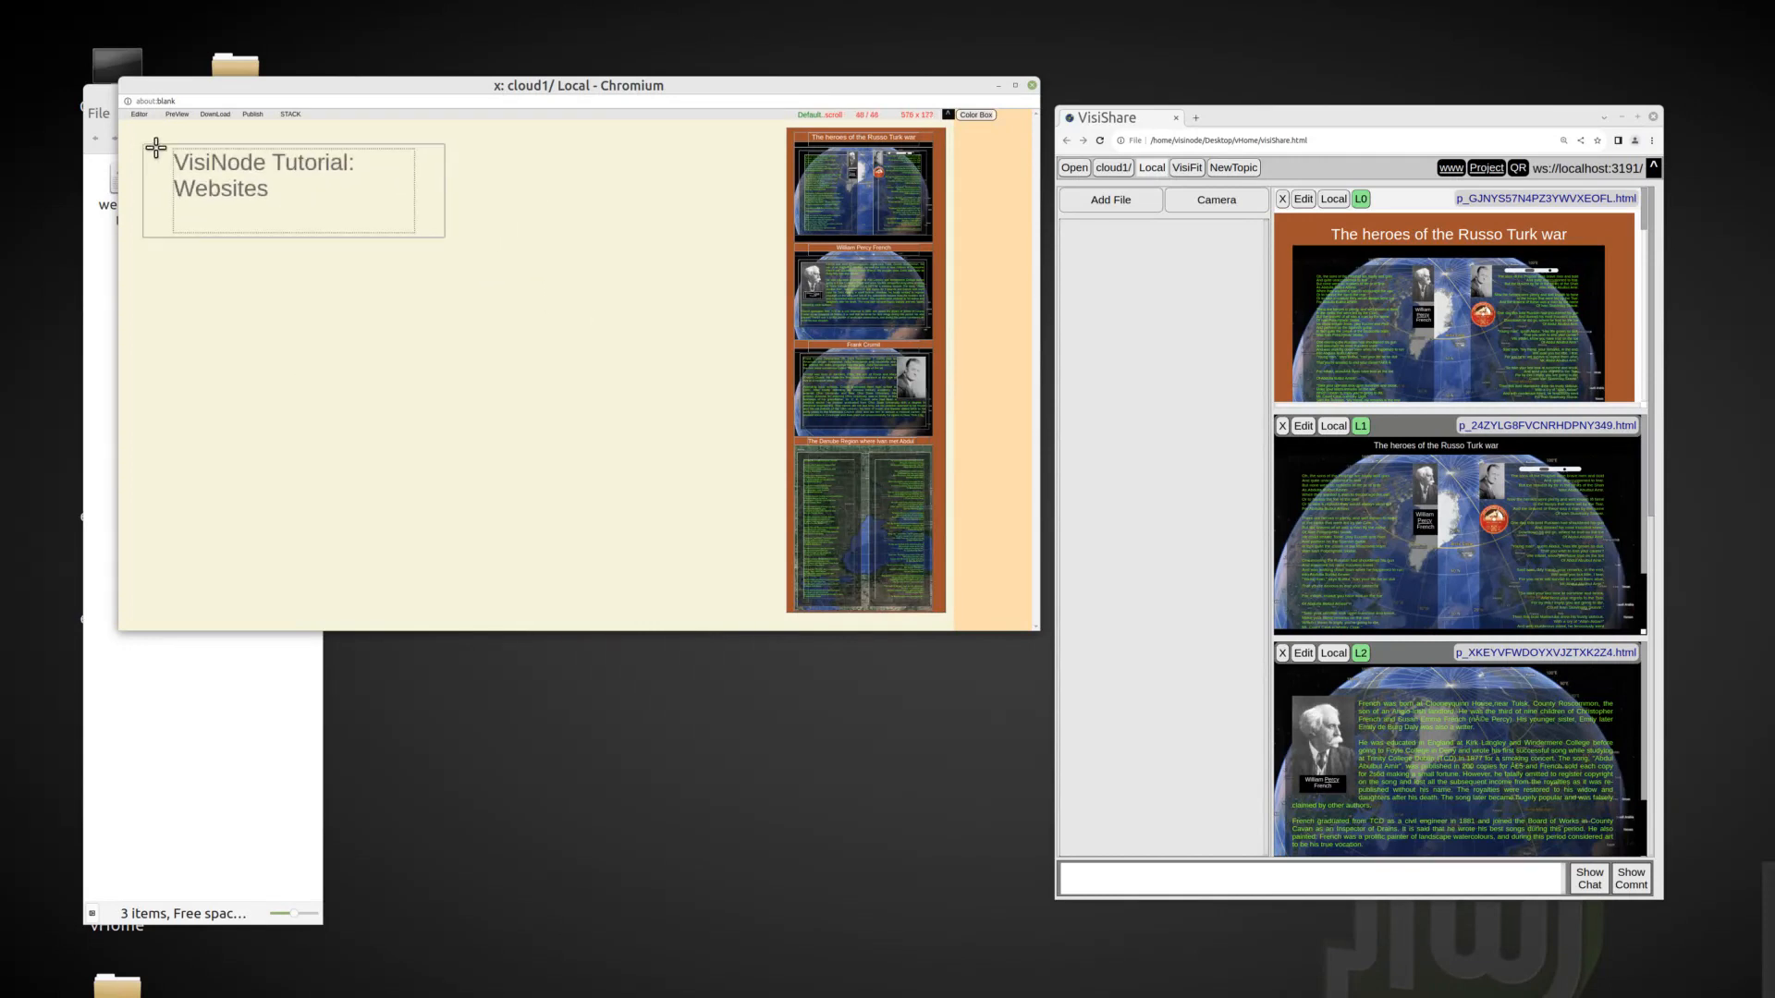
left_click_drag(436, 222, 555, 181)
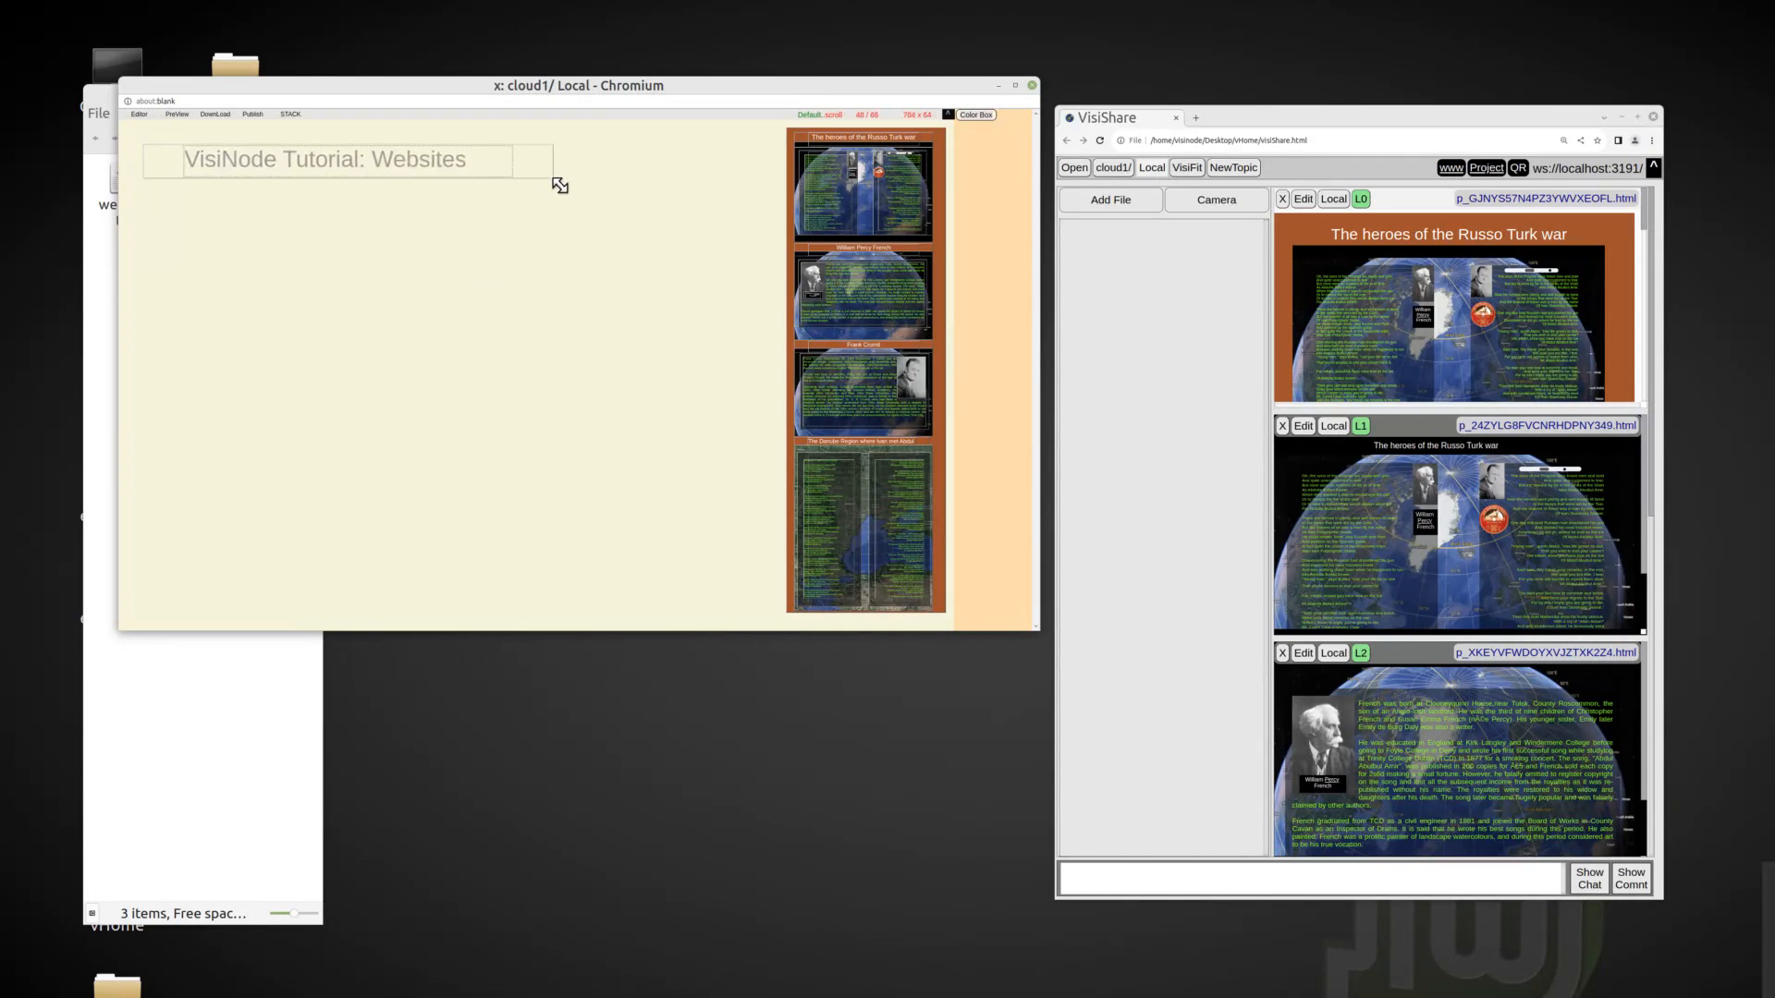
Style the title with thick font and small caps.
right_click(430, 159)
scroll(483, 288, "down", 3)
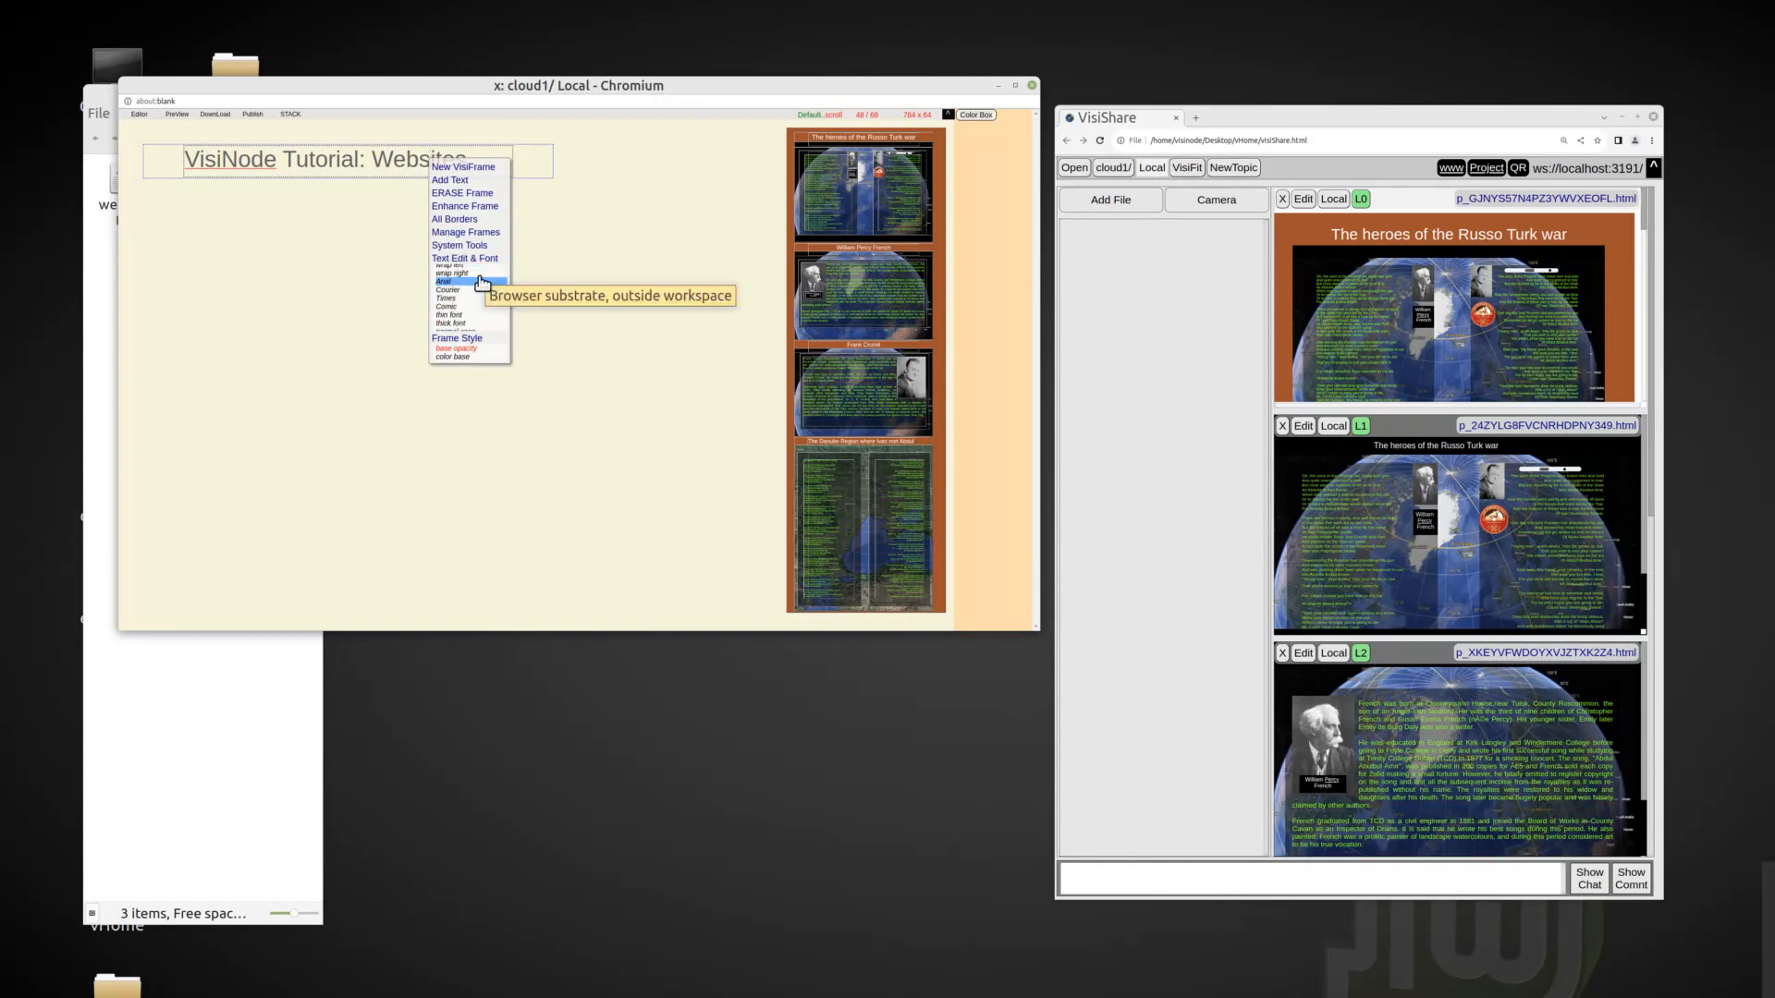
left_click(478, 324)
scroll(480, 324, "down", 2)
left_click(488, 304)
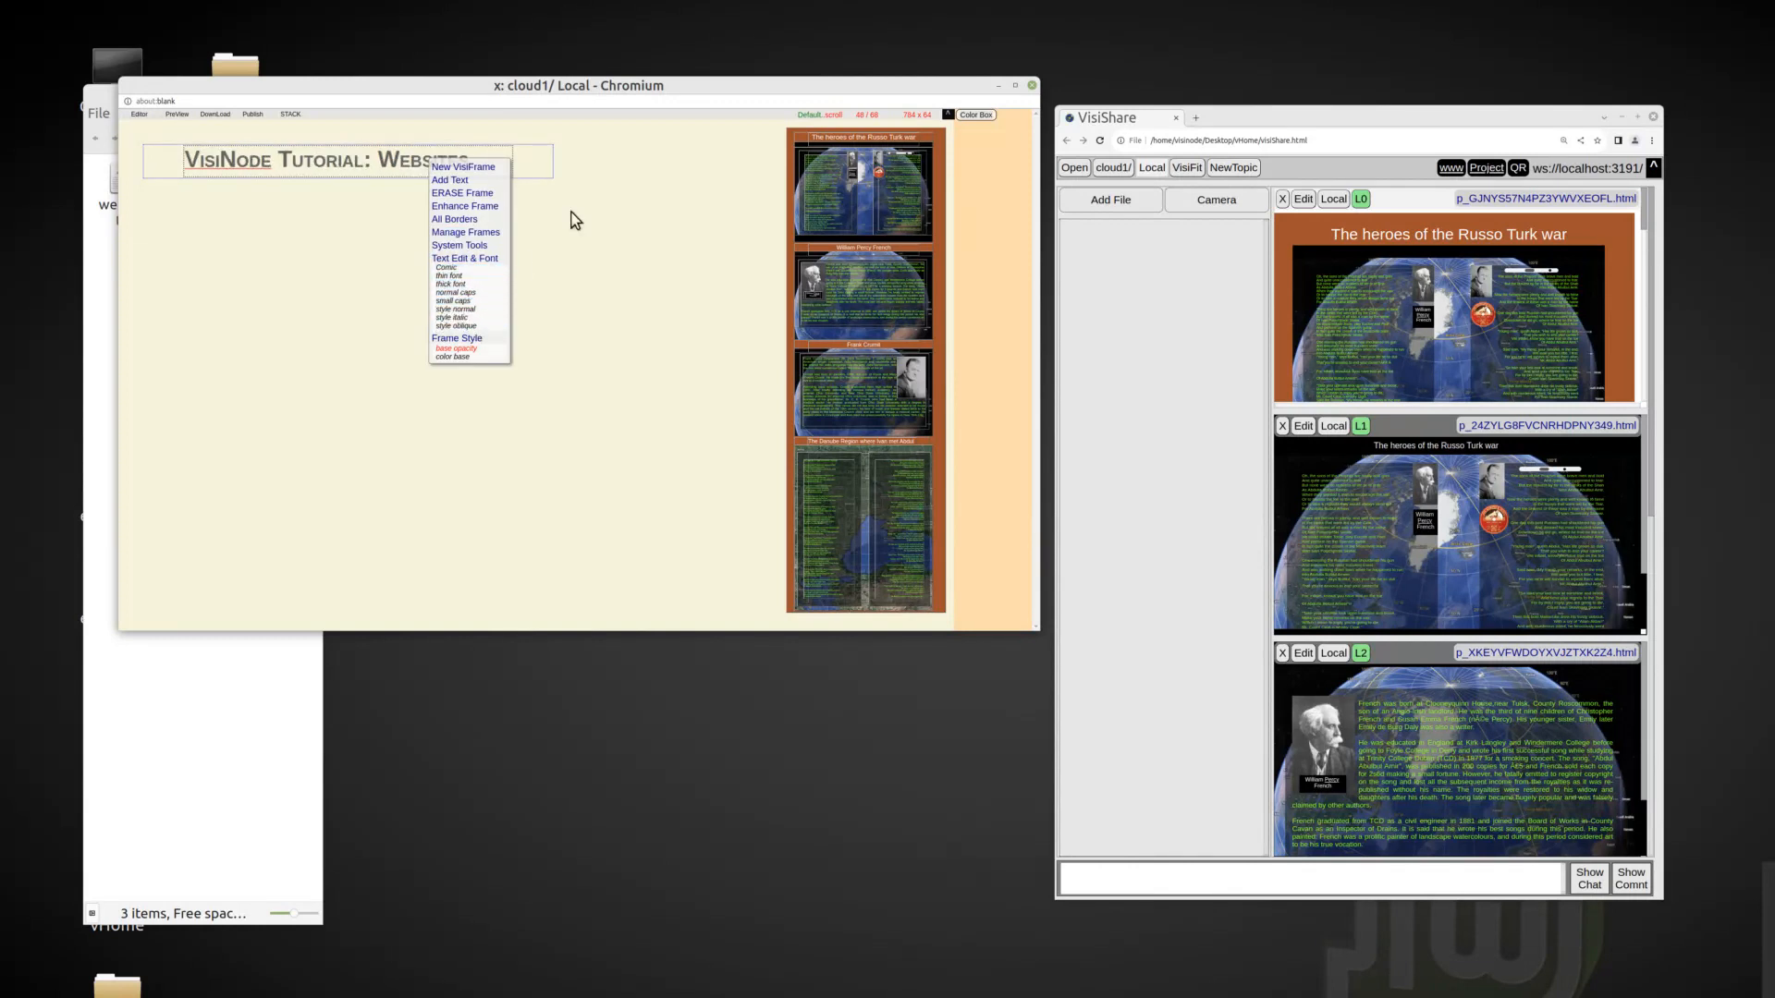
Insert the website.txt text as a body frame below the title and widen it.
left_click_drag(151, 159, 170, 252)
left_click(94, 346)
left_click_drag(584, 265, 725, 274)
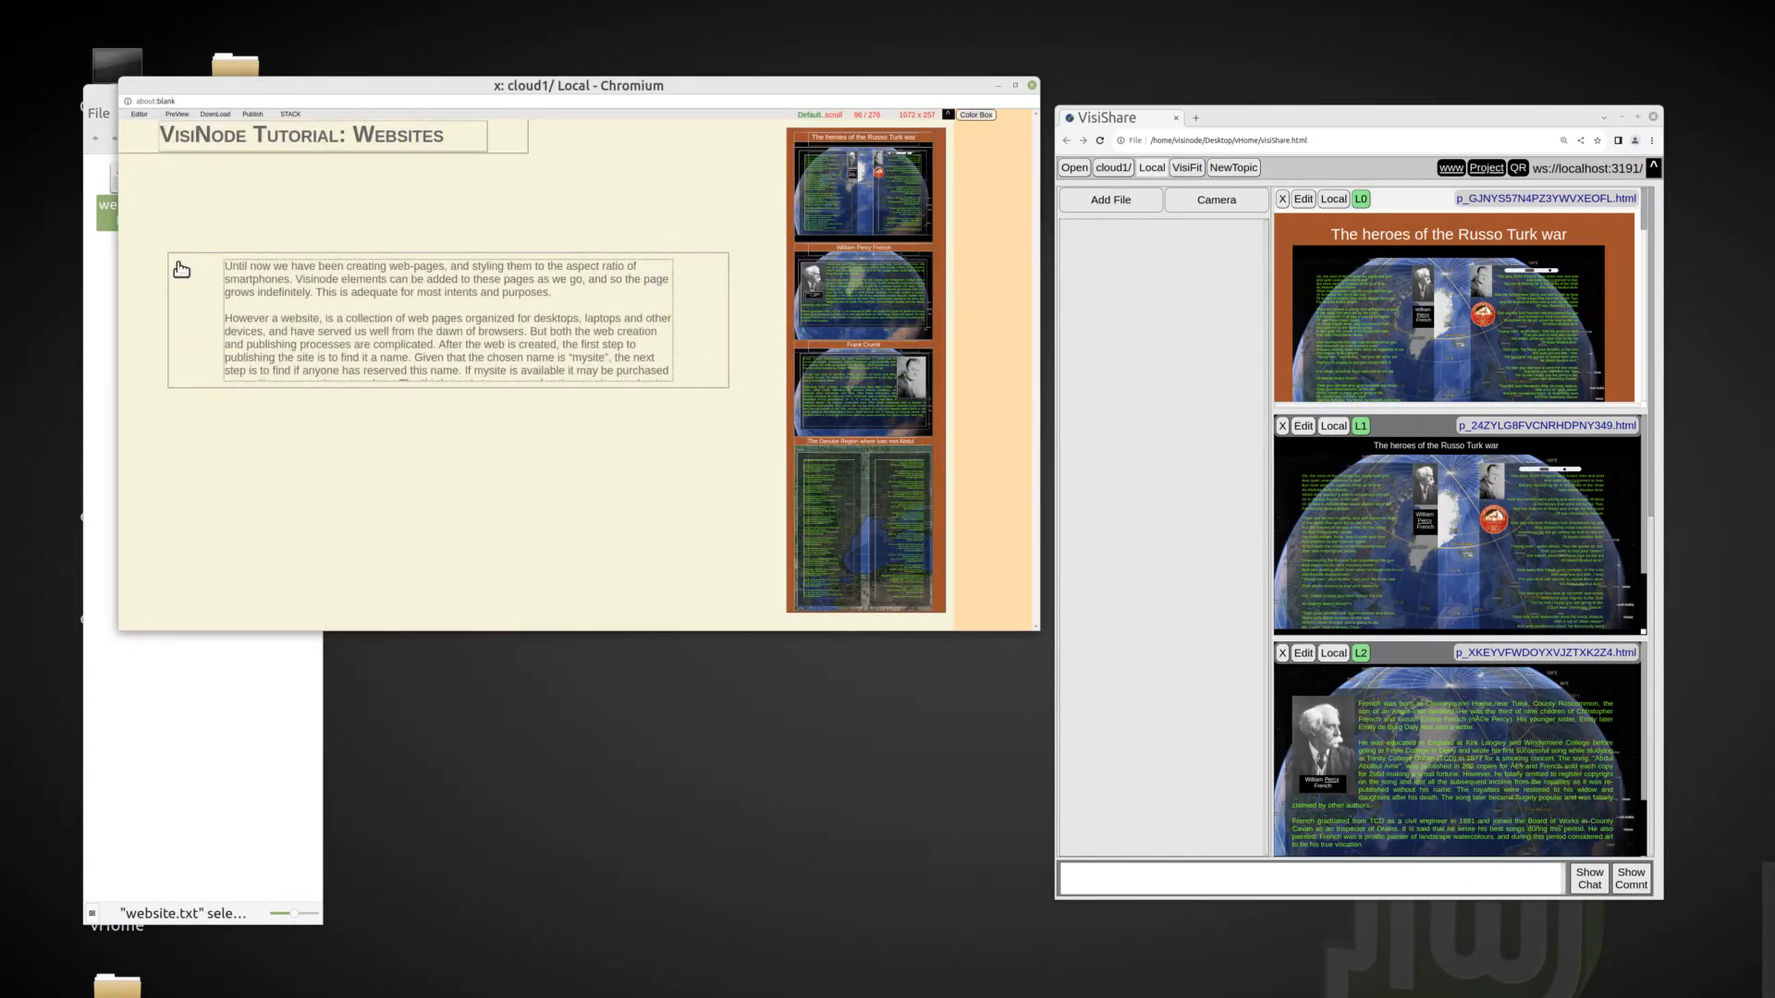
Position the body text frame directly under the title, enlarge it to fill the space beside the stacked frame, and widen the title frame to match.
left_click_drag(175, 261, 127, 166)
left_click_drag(679, 190, 782, 165)
left_click_drag(779, 311, 695, 607)
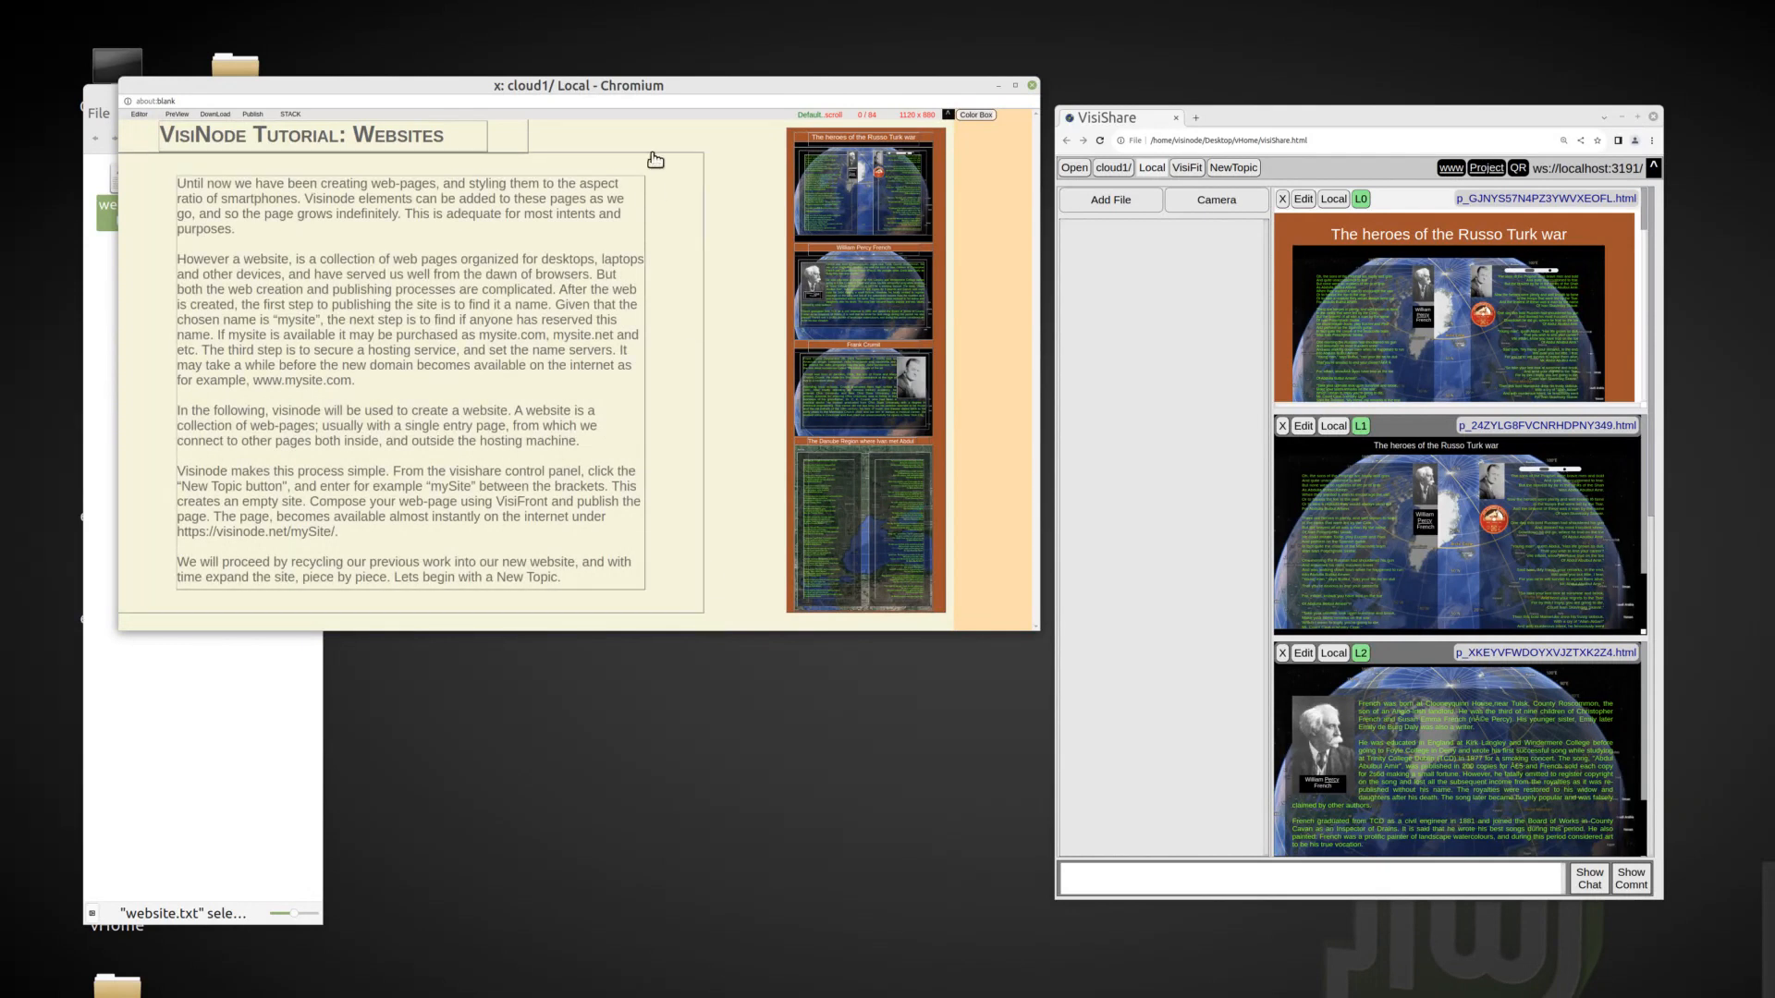
left_click_drag(726, 157, 745, 161)
left_click_drag(742, 620, 782, 619)
left_click_drag(525, 129, 776, 153)
Set the text color of the title and the body text to black.
left_click(947, 115)
right_click(547, 140)
left_click(594, 312)
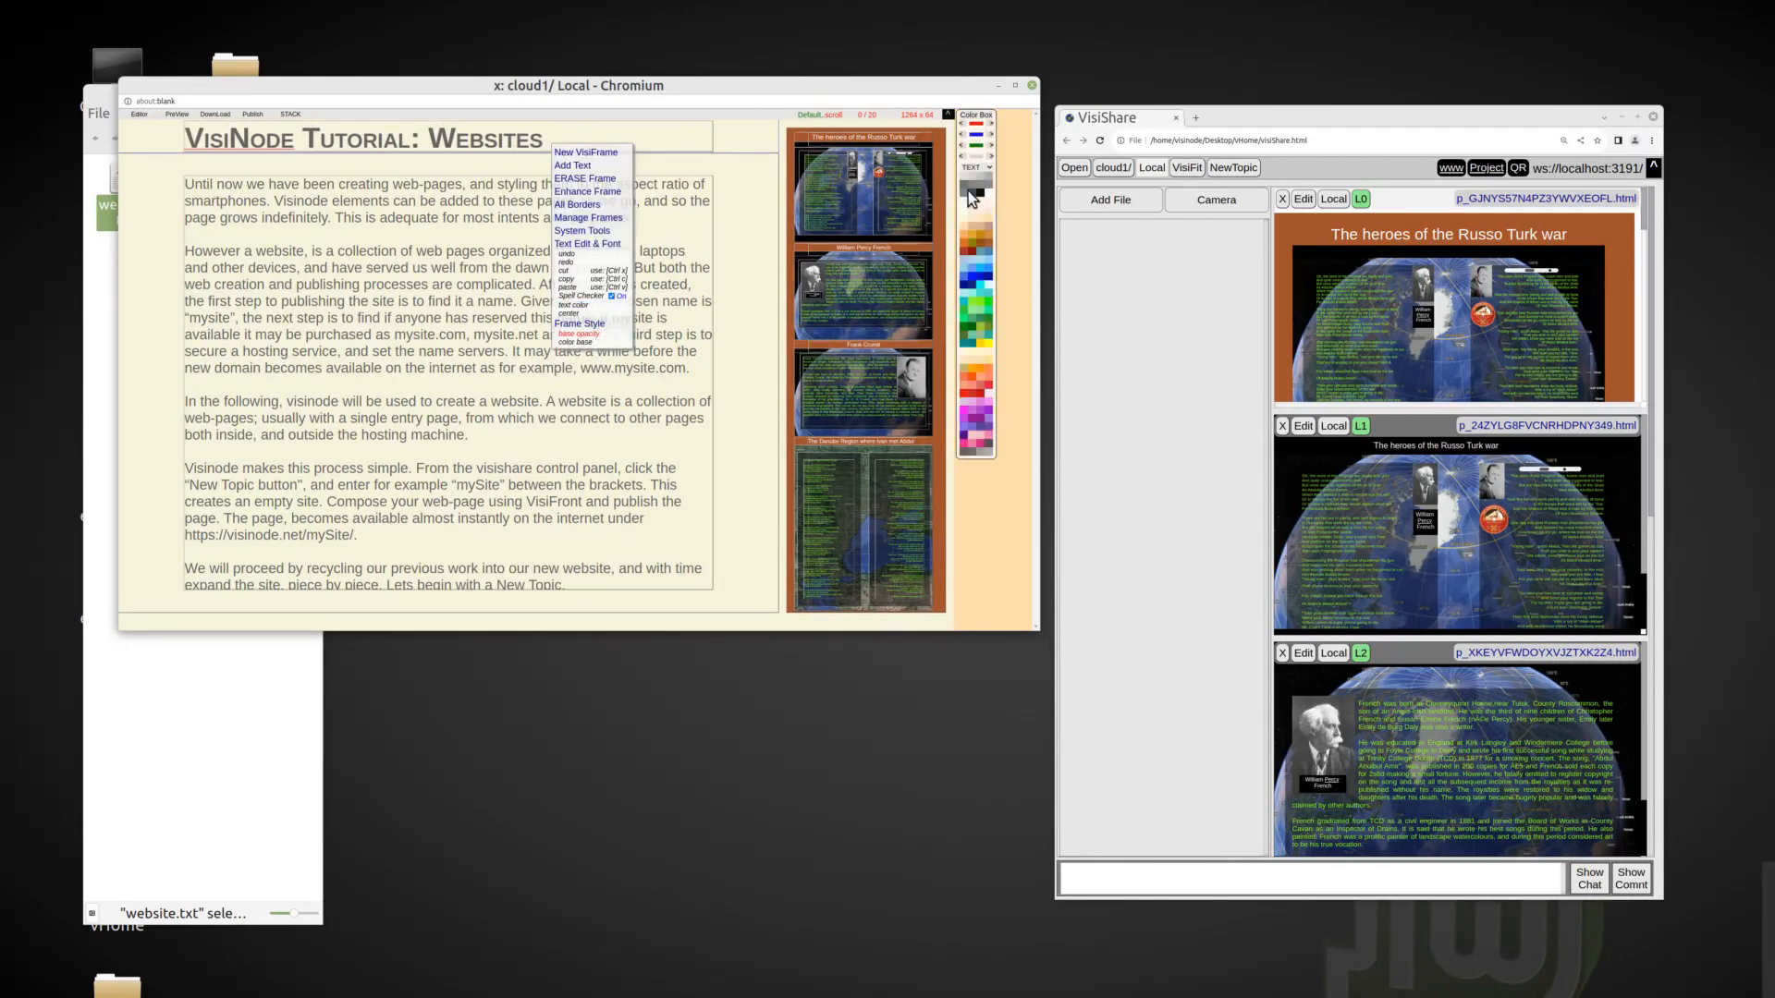
left_click(979, 193)
right_click(338, 269)
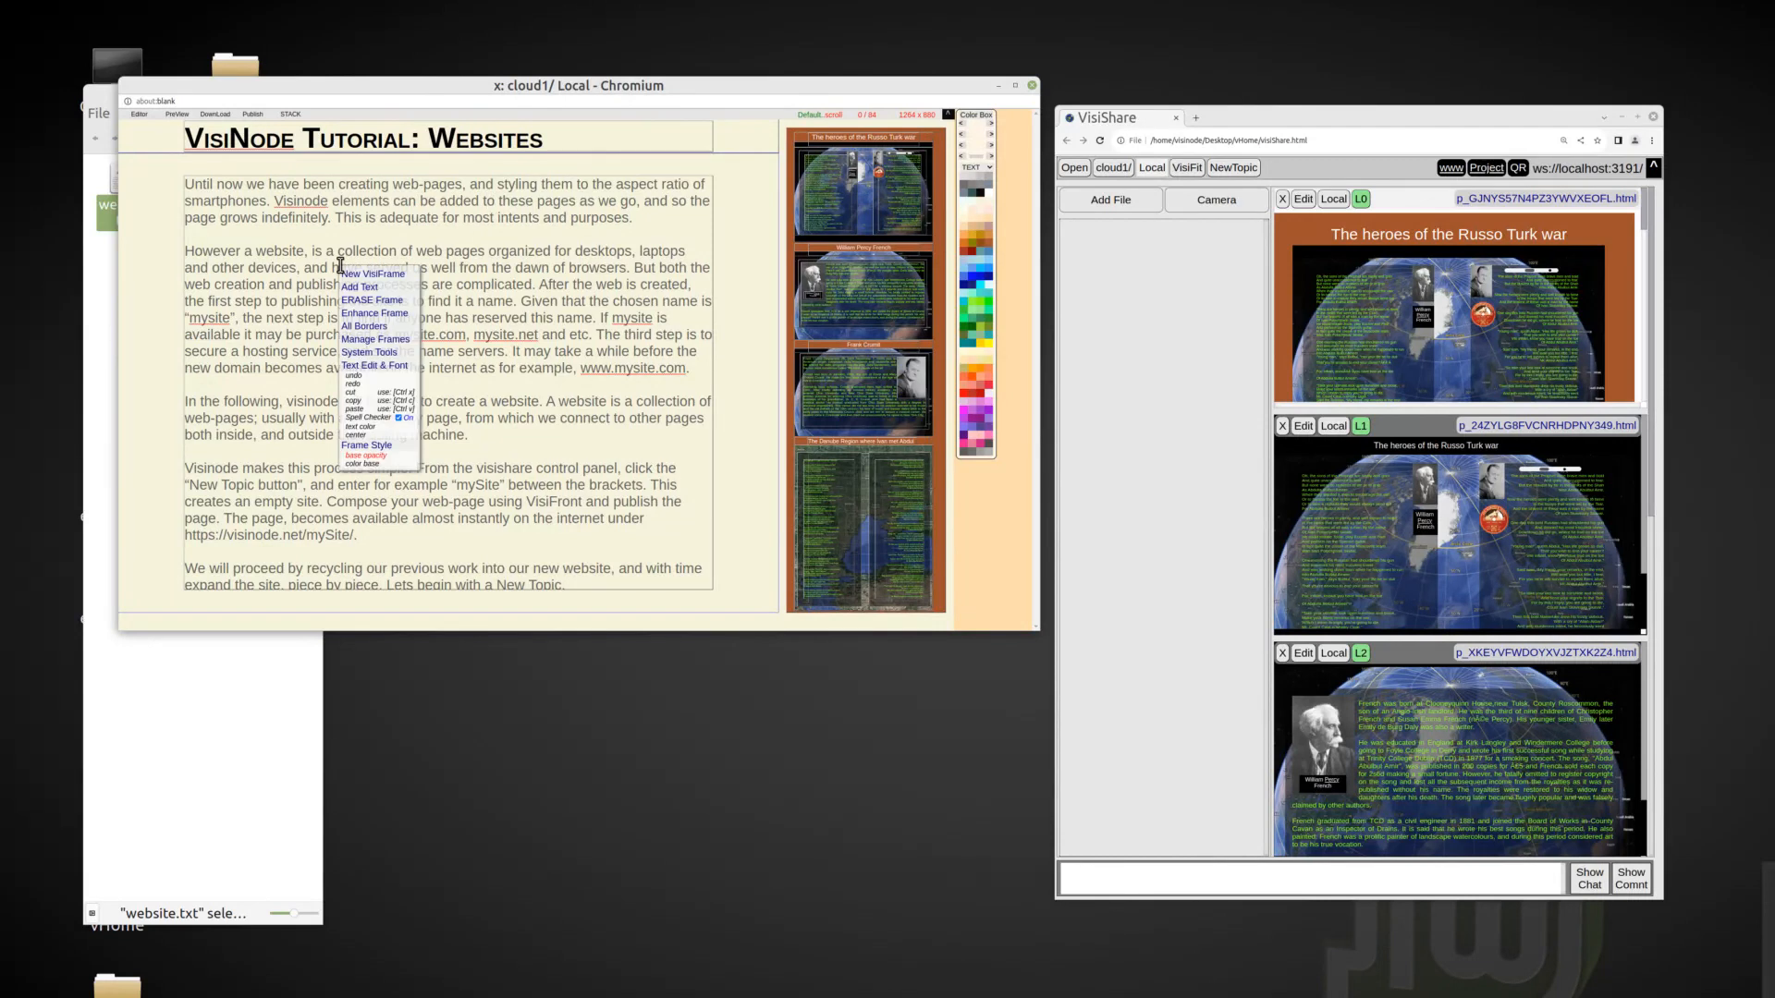
left_click(976, 195)
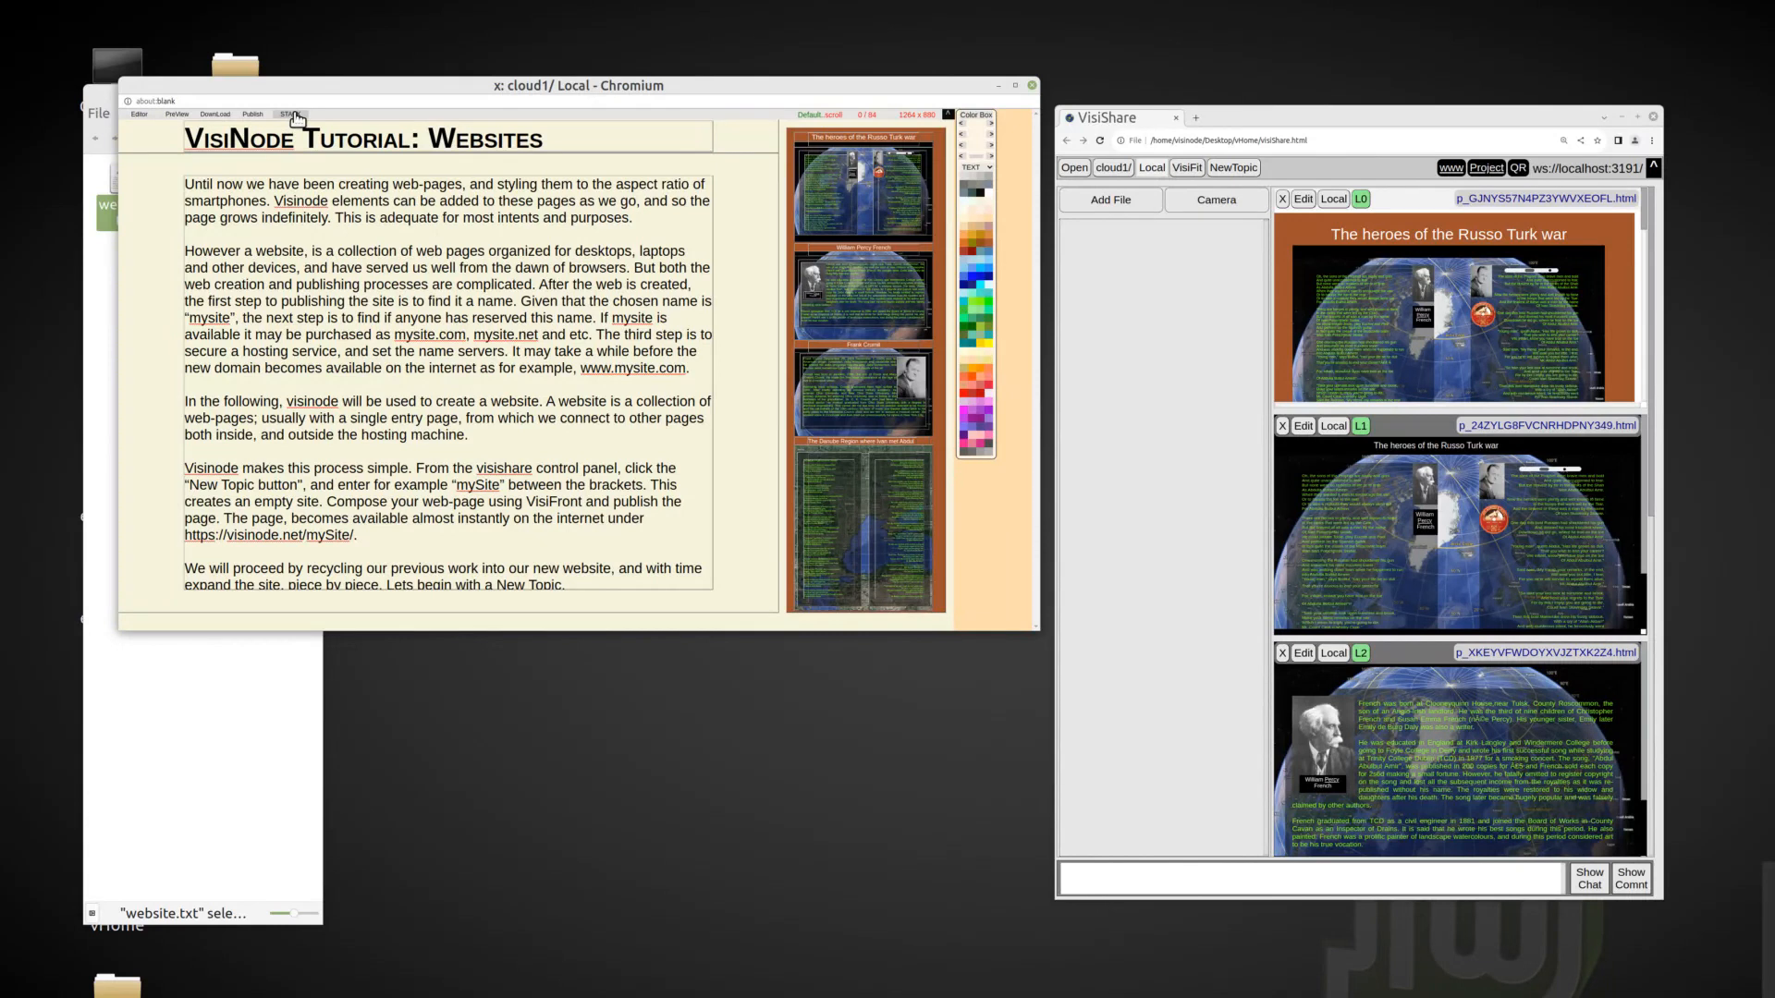
Stack the tutorial page into cloud1 and into a new topic named websites.
left_click(751, 296)
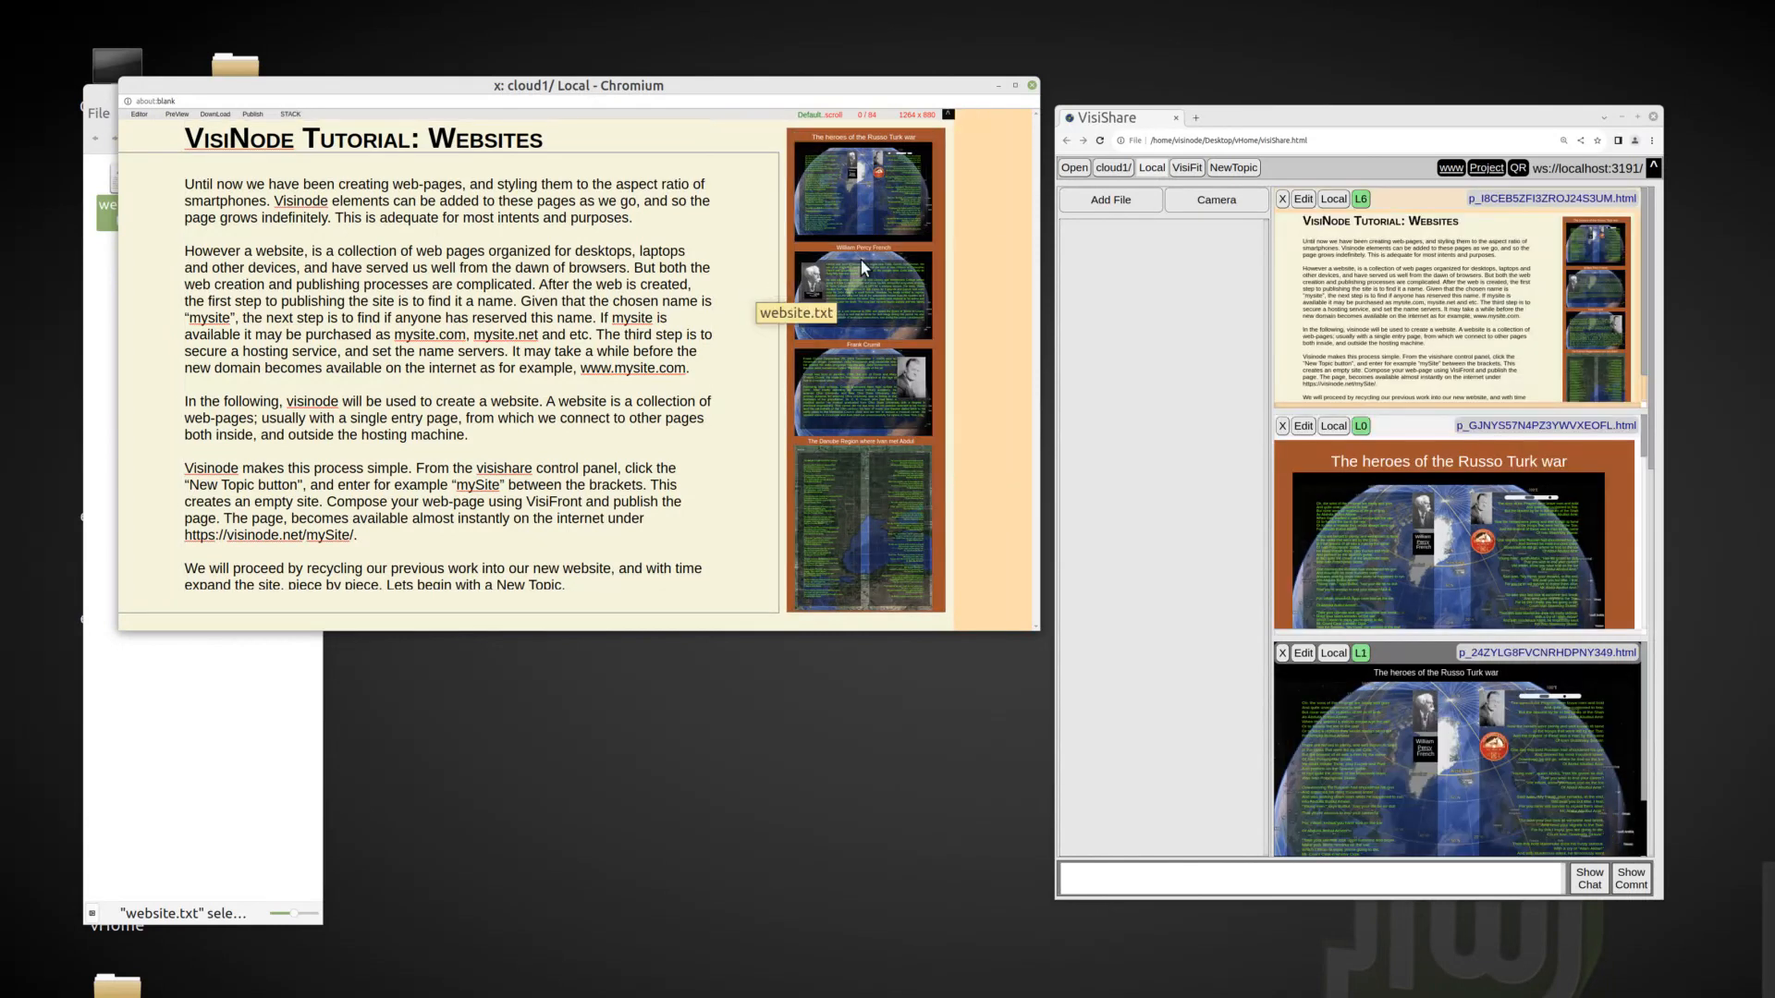
left_click(1237, 170)
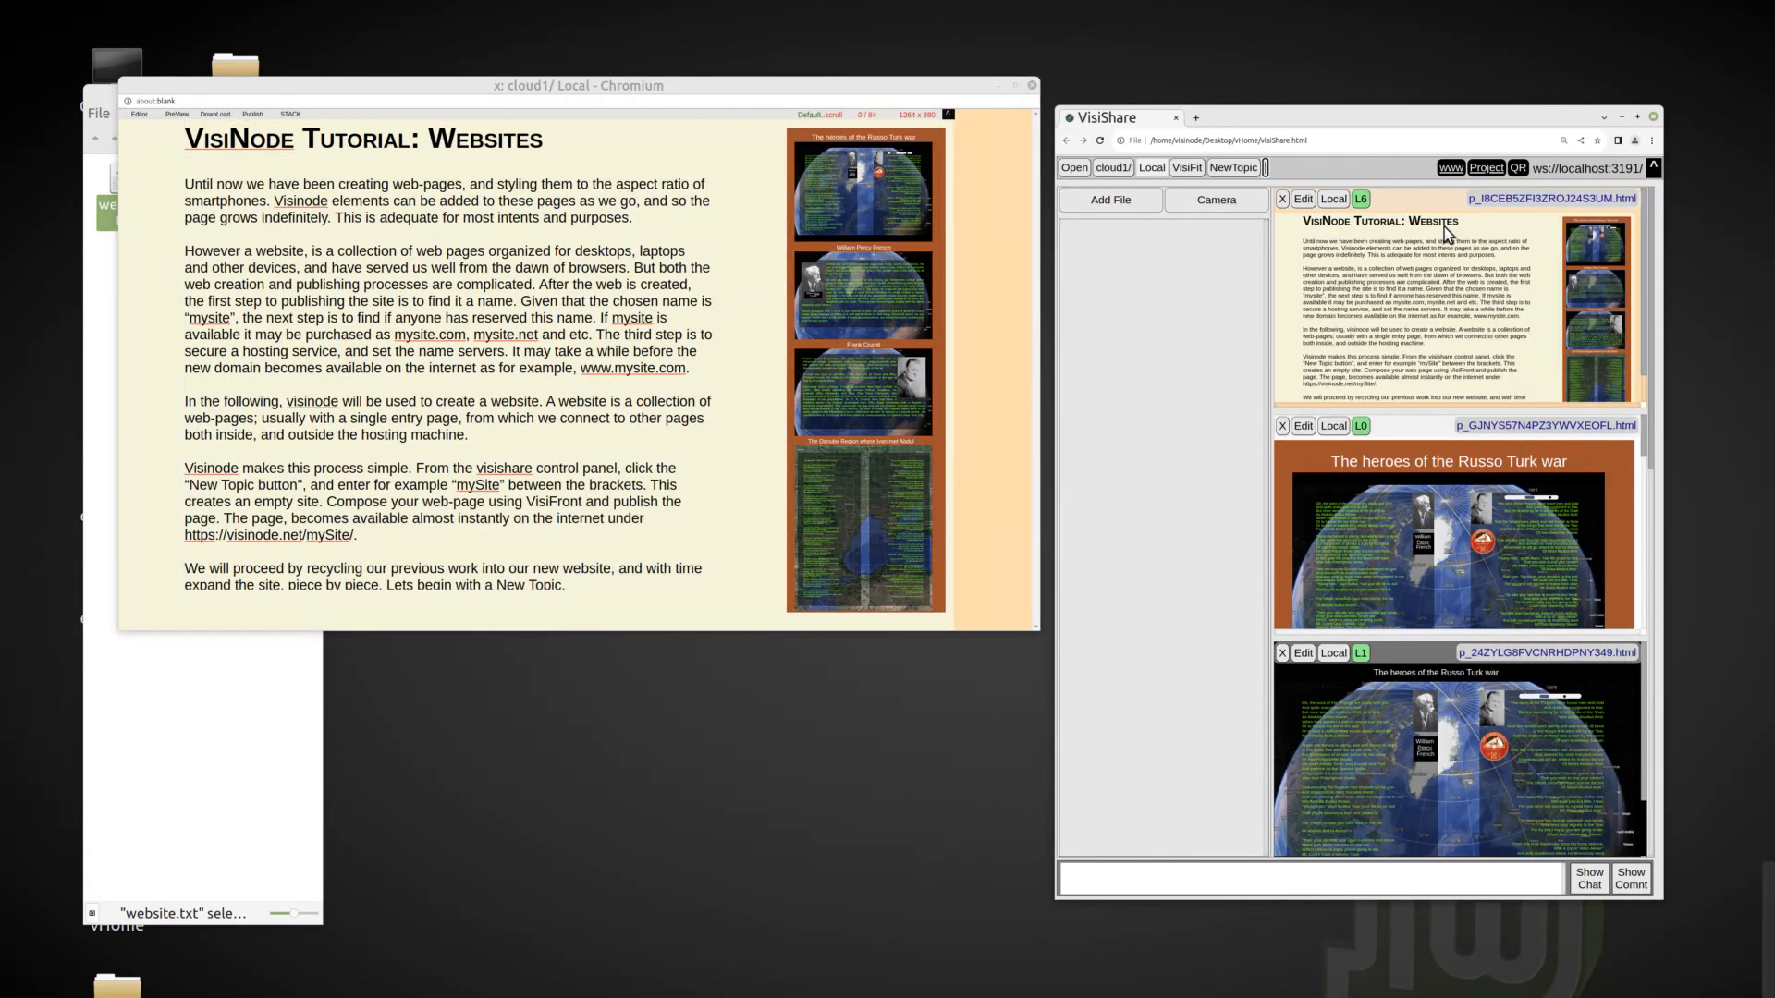
type("websites")
key("Return")
left_click(311, 119)
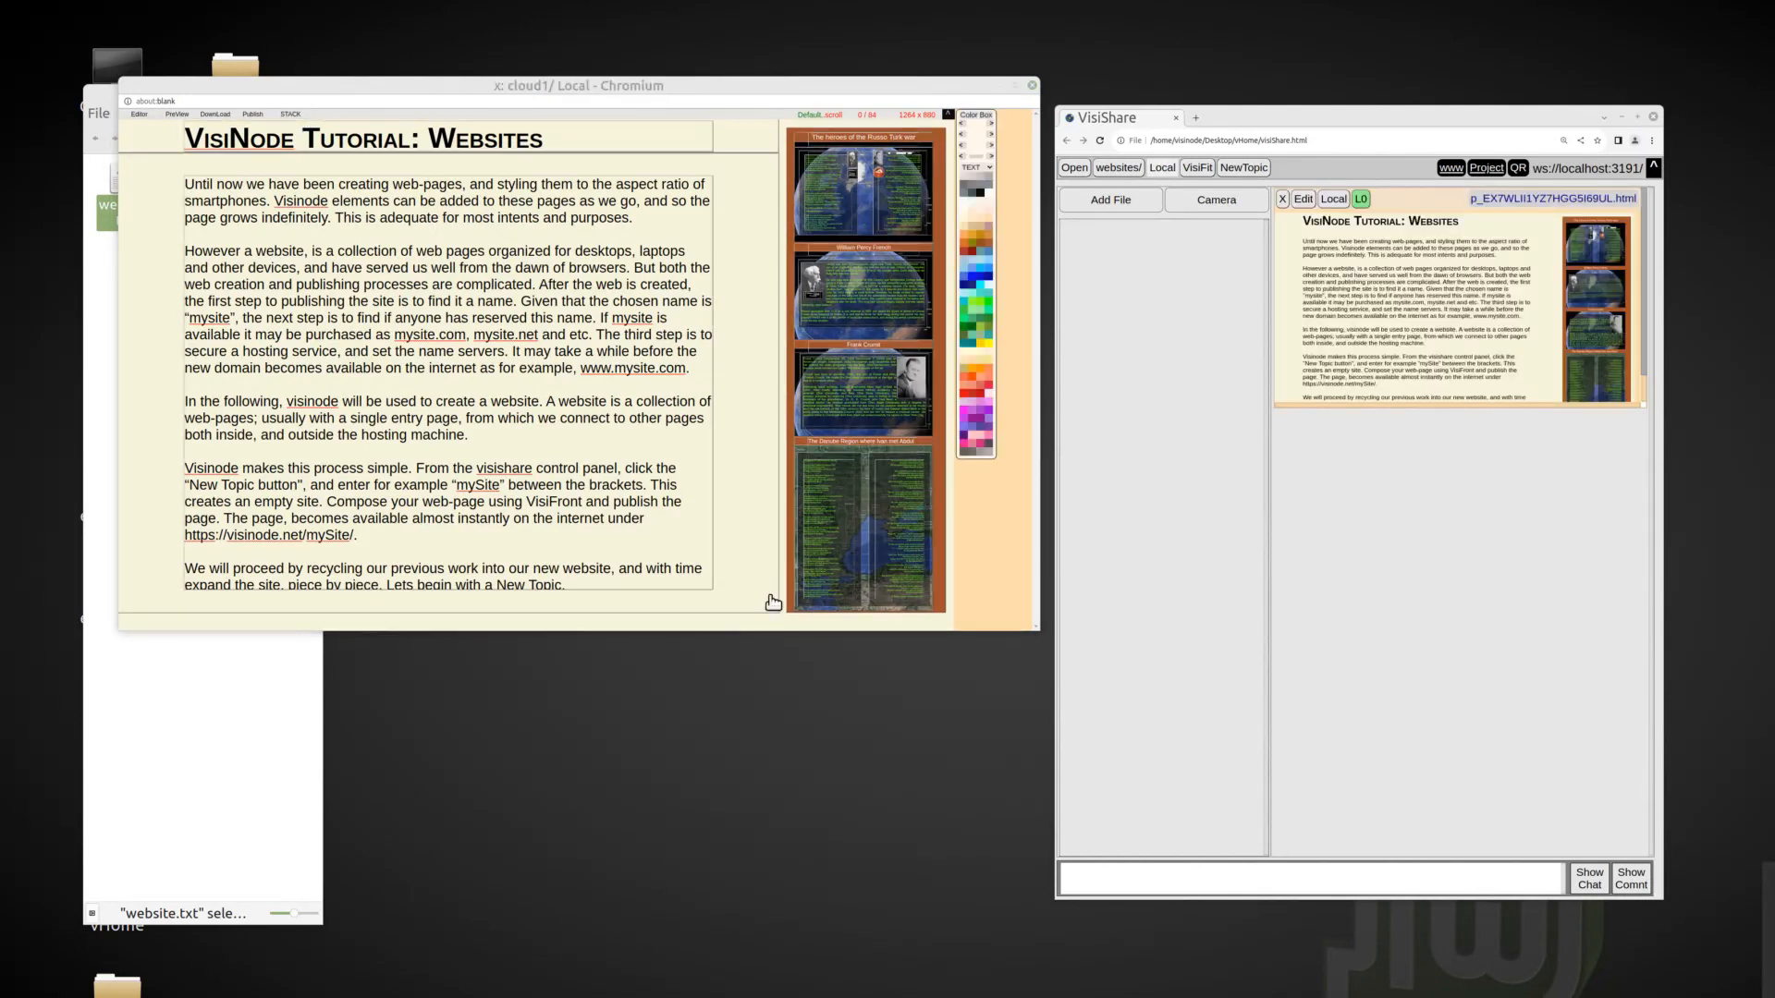
Extend the body text frame downward, justify its text, and widen the text frames toward the stacked frame.
left_click_drag(775, 606, 780, 622)
right_click(563, 357)
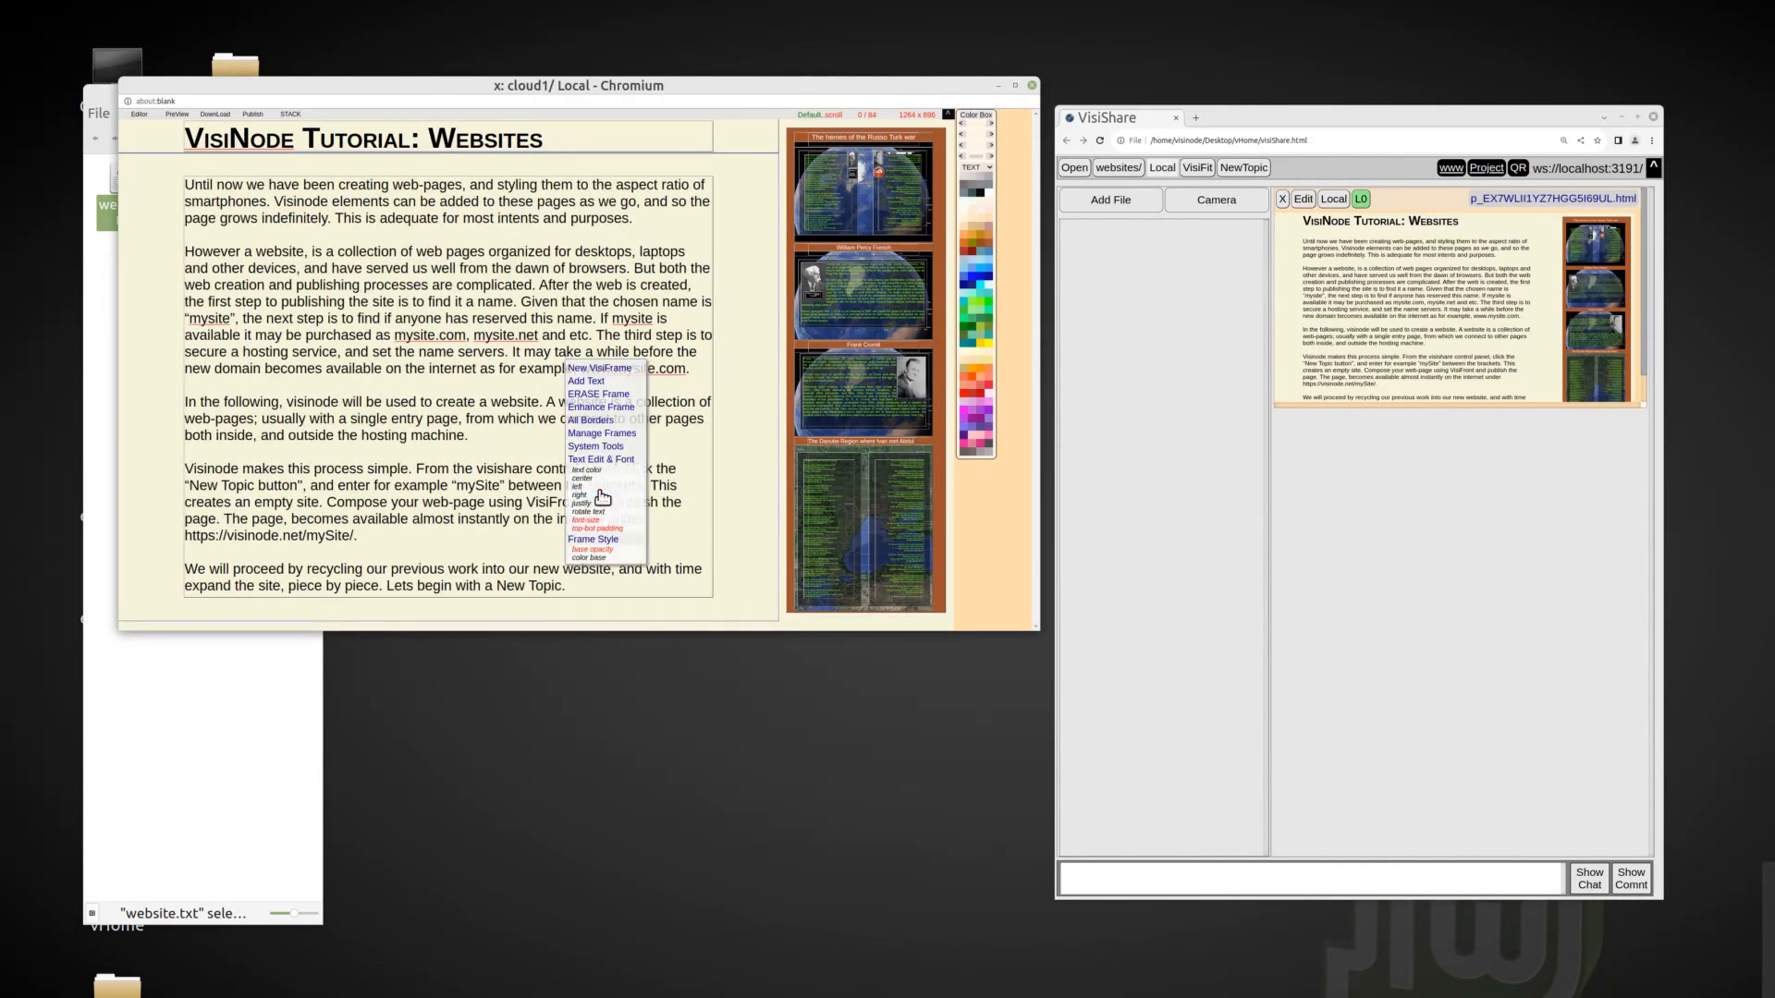
left_click(601, 494)
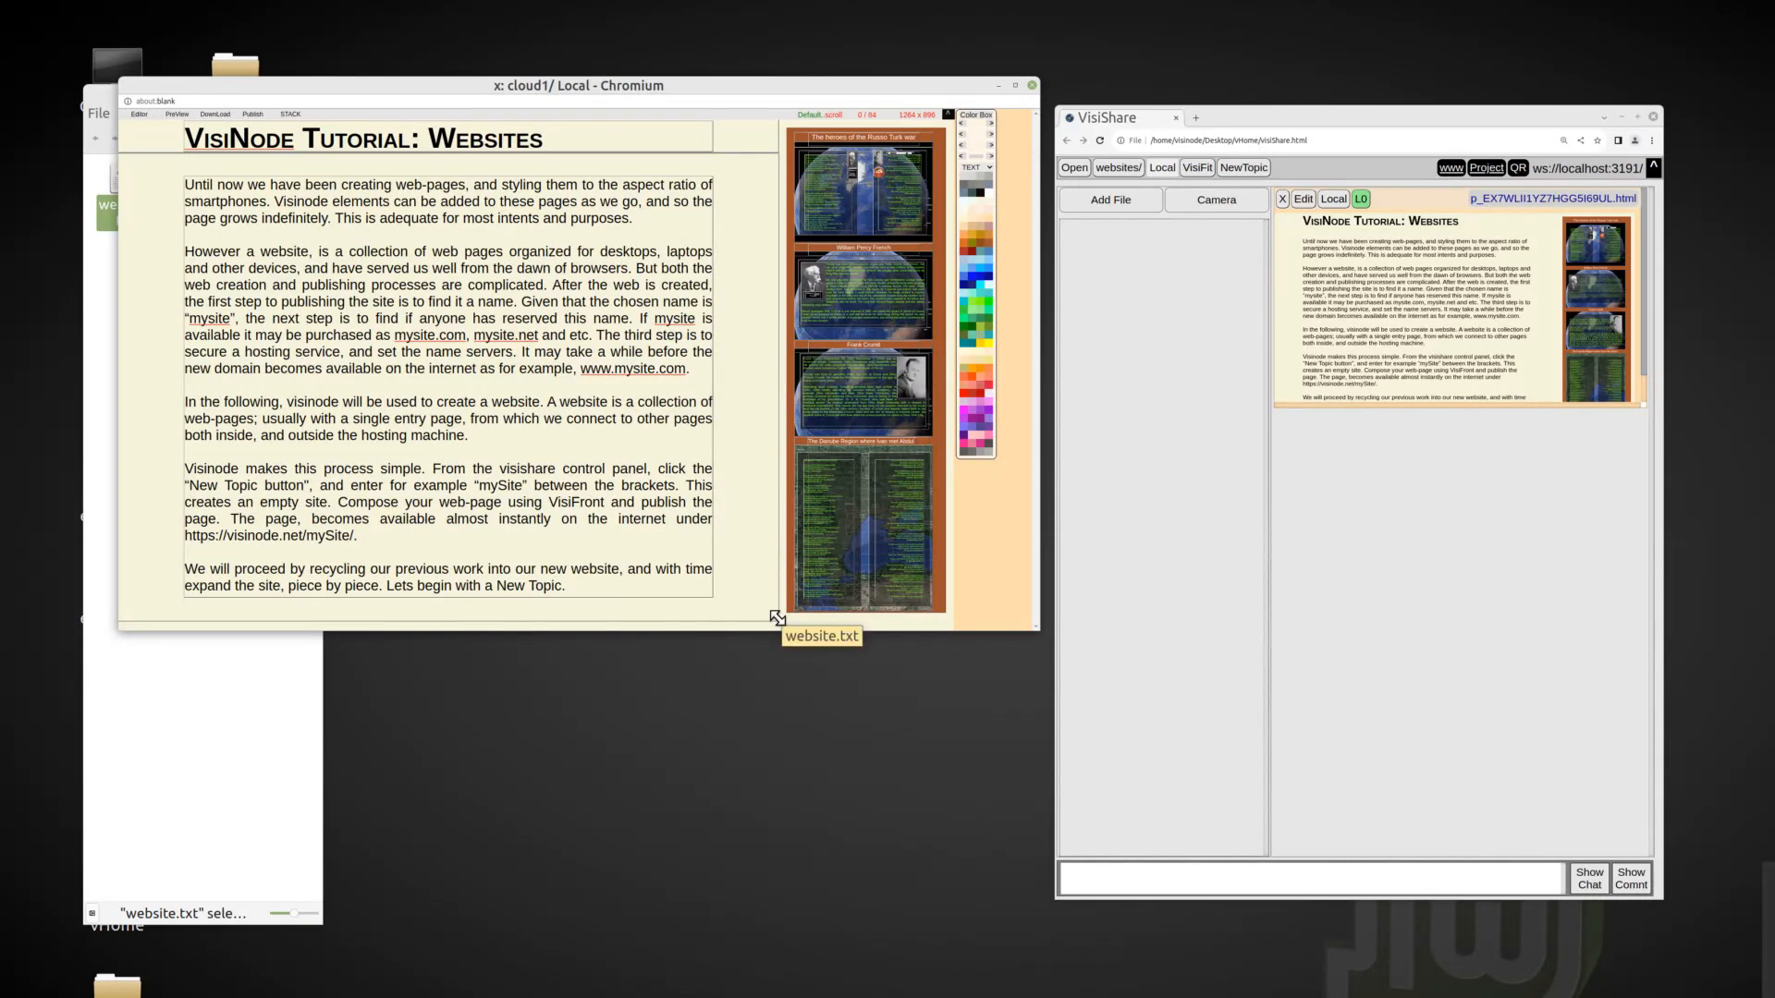
left_click_drag(773, 160, 812, 120)
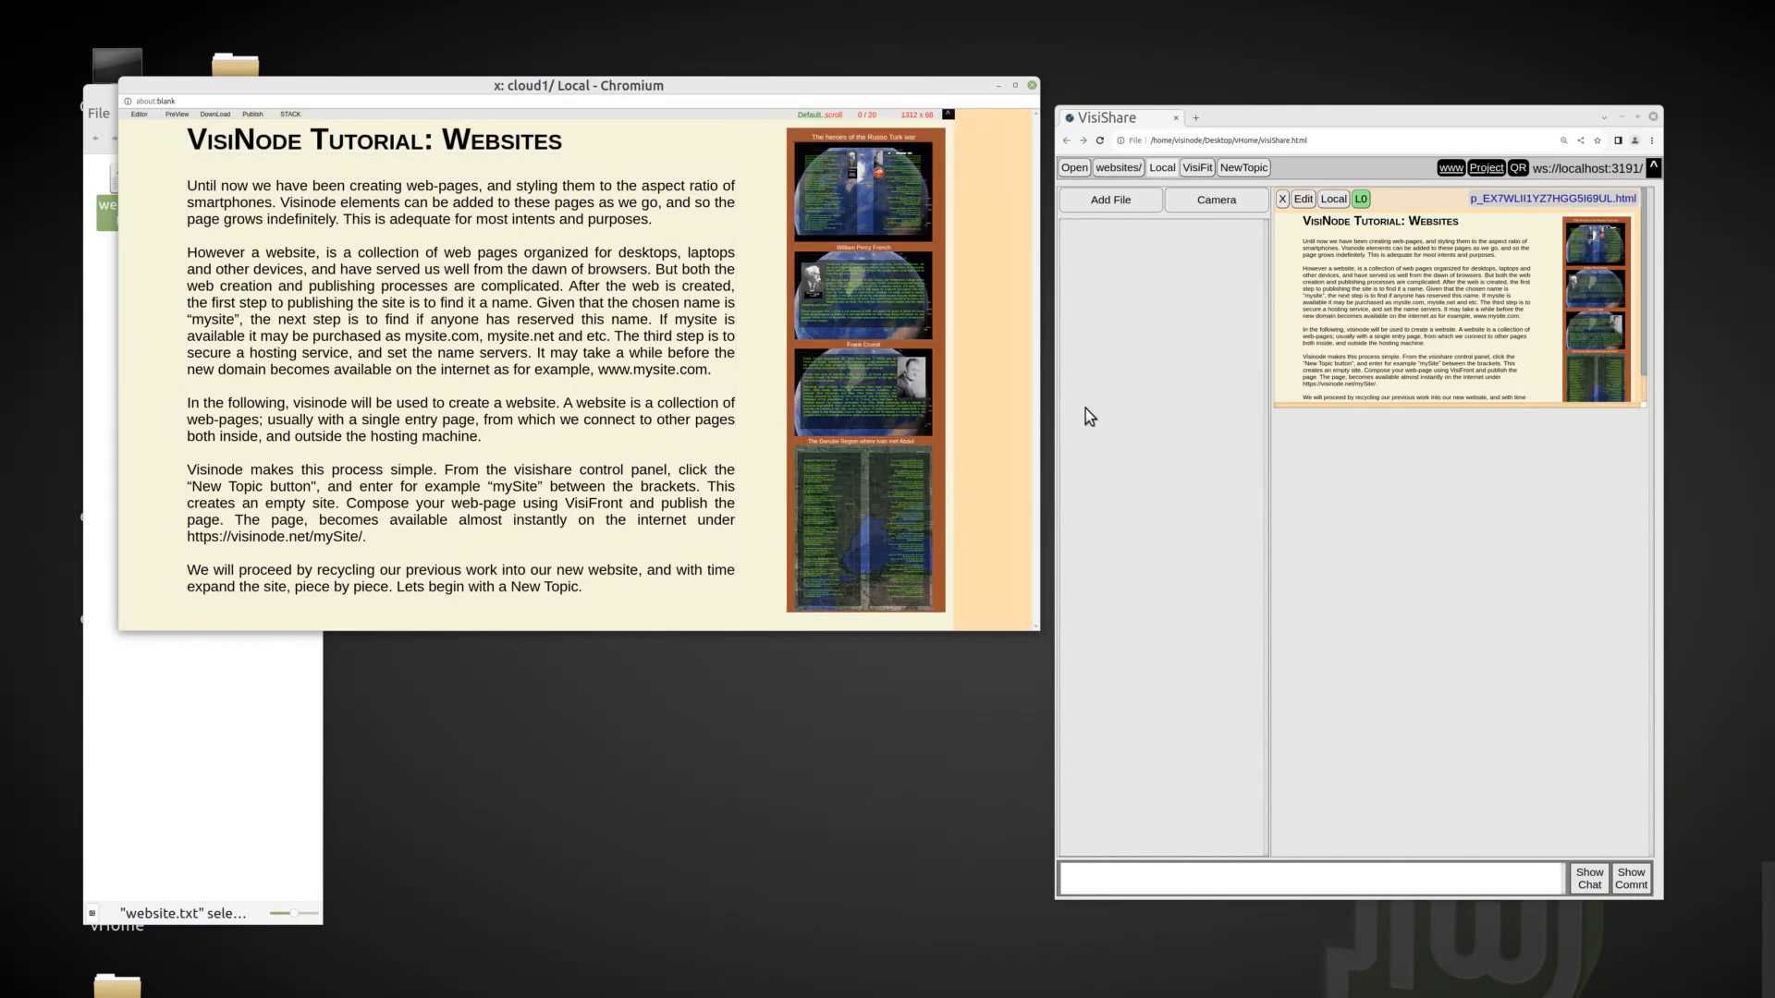
Stack the revised page into the websites topic and permanently remove the older version.
left_click(290, 115)
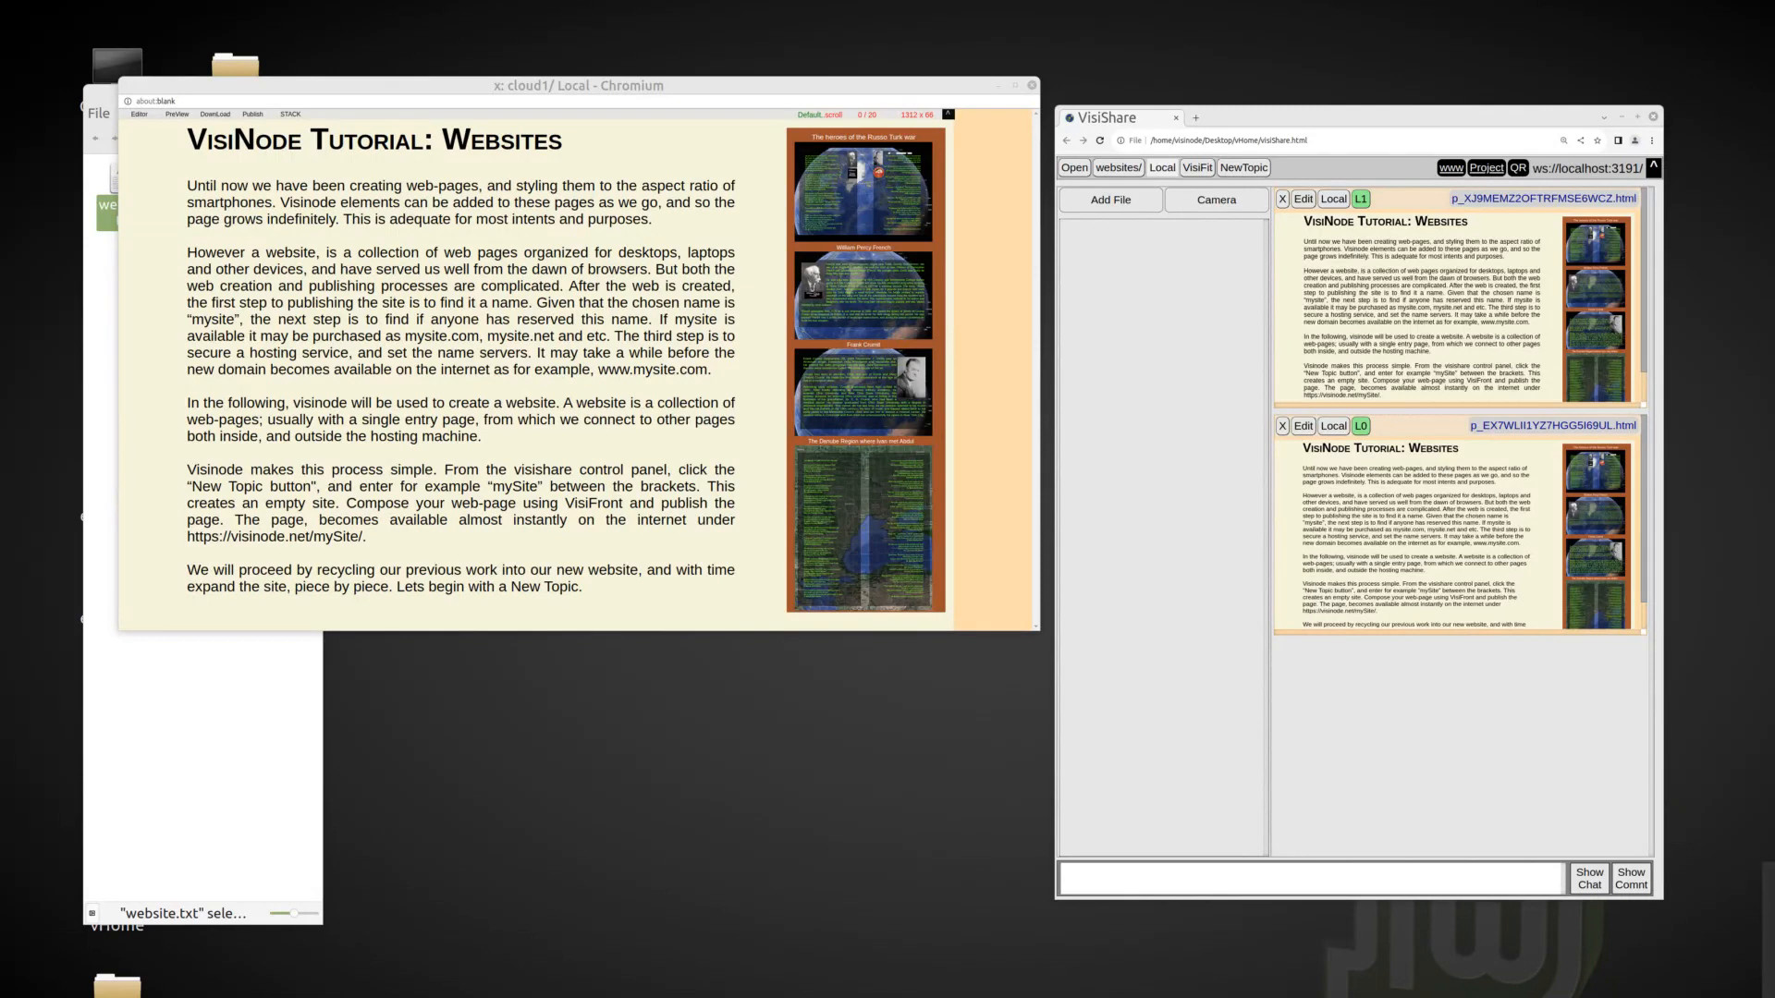
left_click(1282, 426)
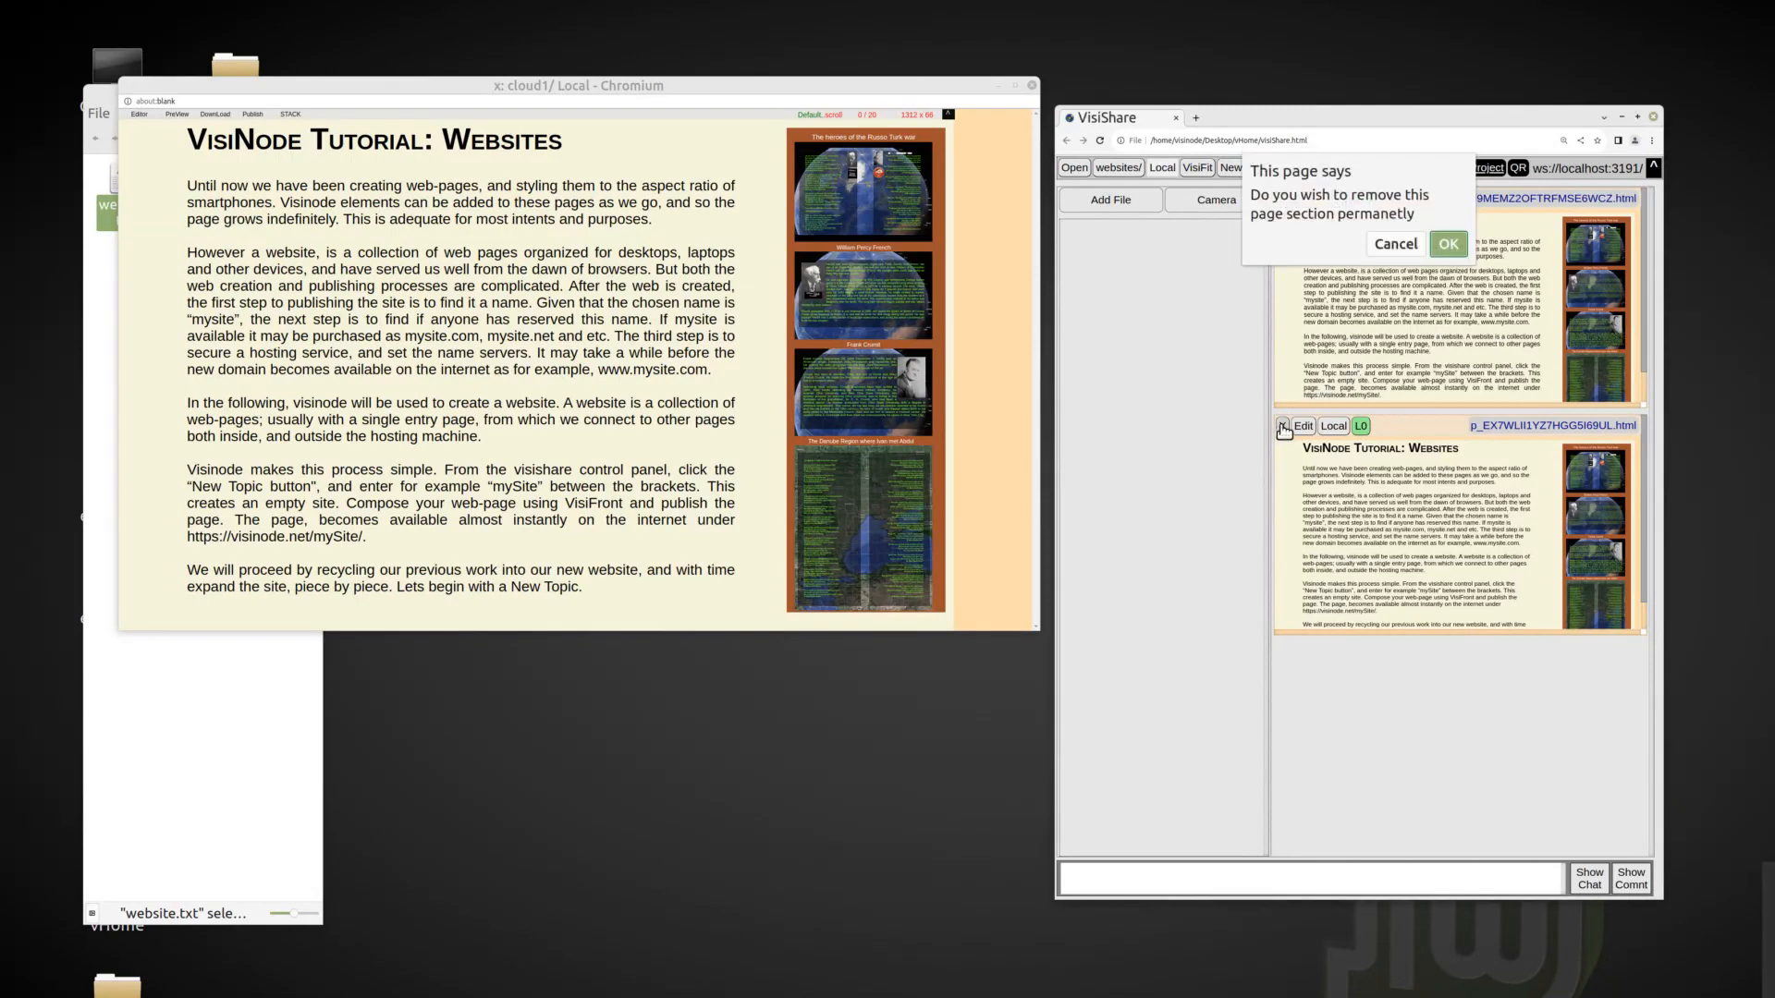
left_click(1447, 246)
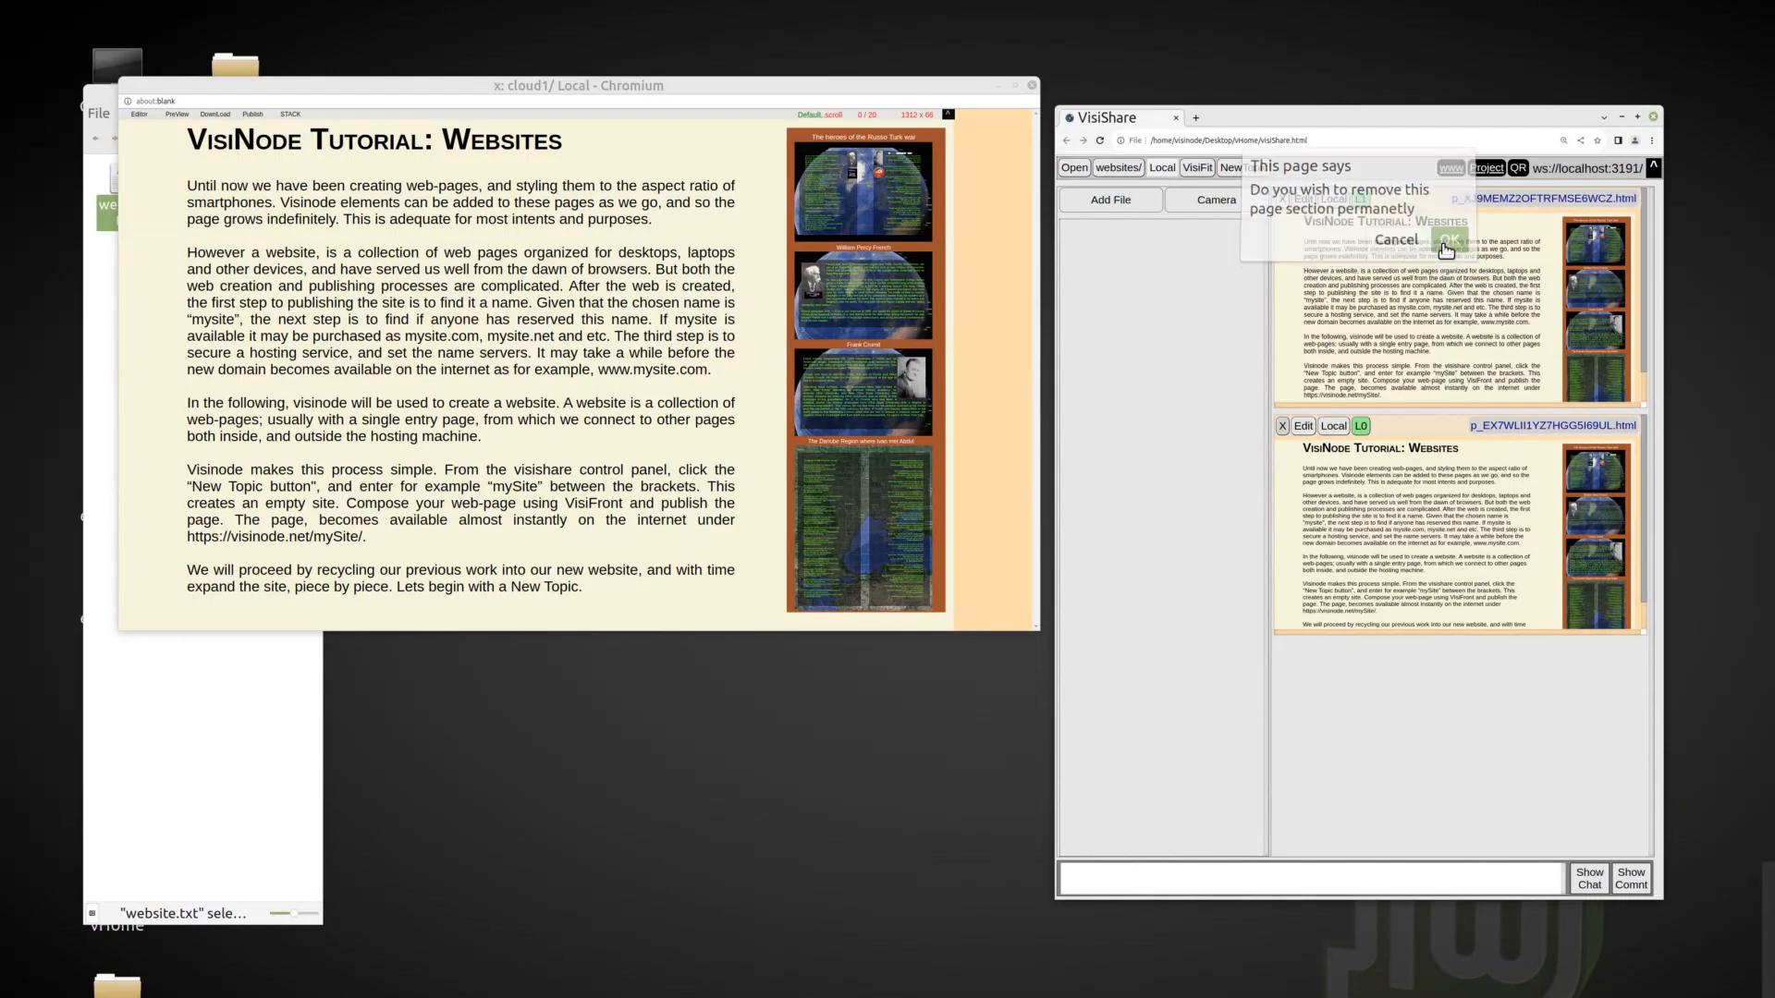
left_click(1448, 264)
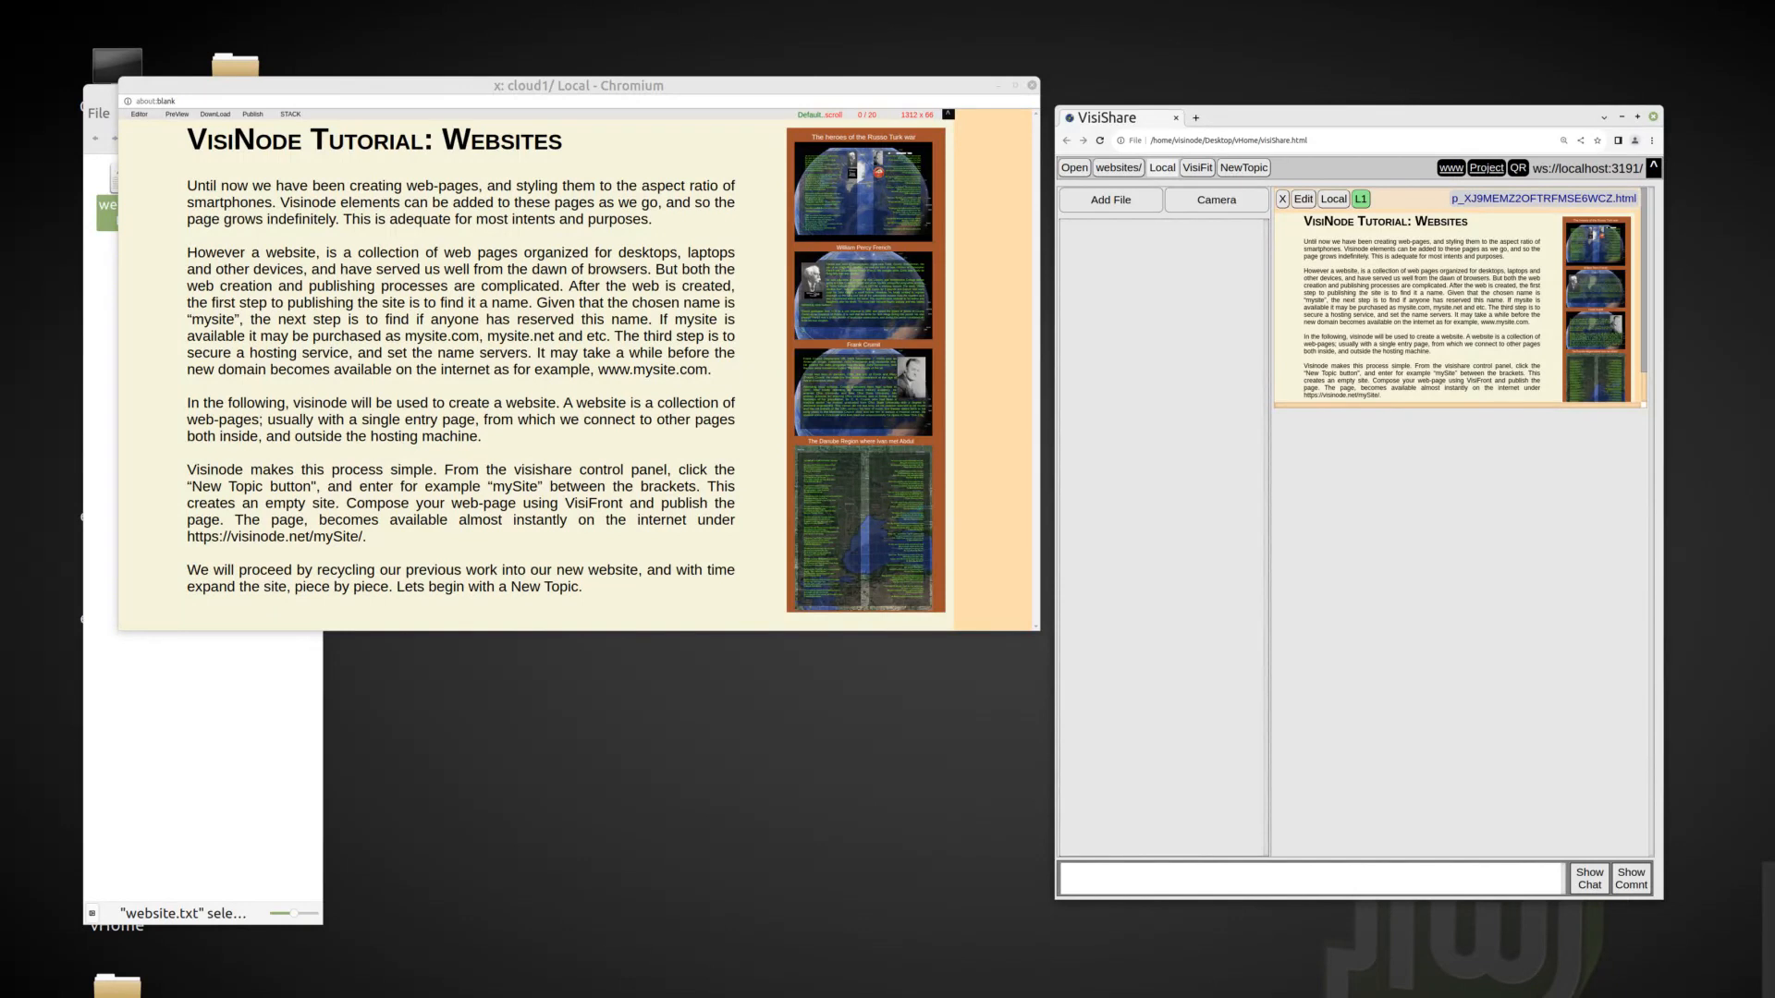
Close the page editor, open the cloud1 topic, and bring up an empty VisiFront canvas for it.
left_click(1032, 85)
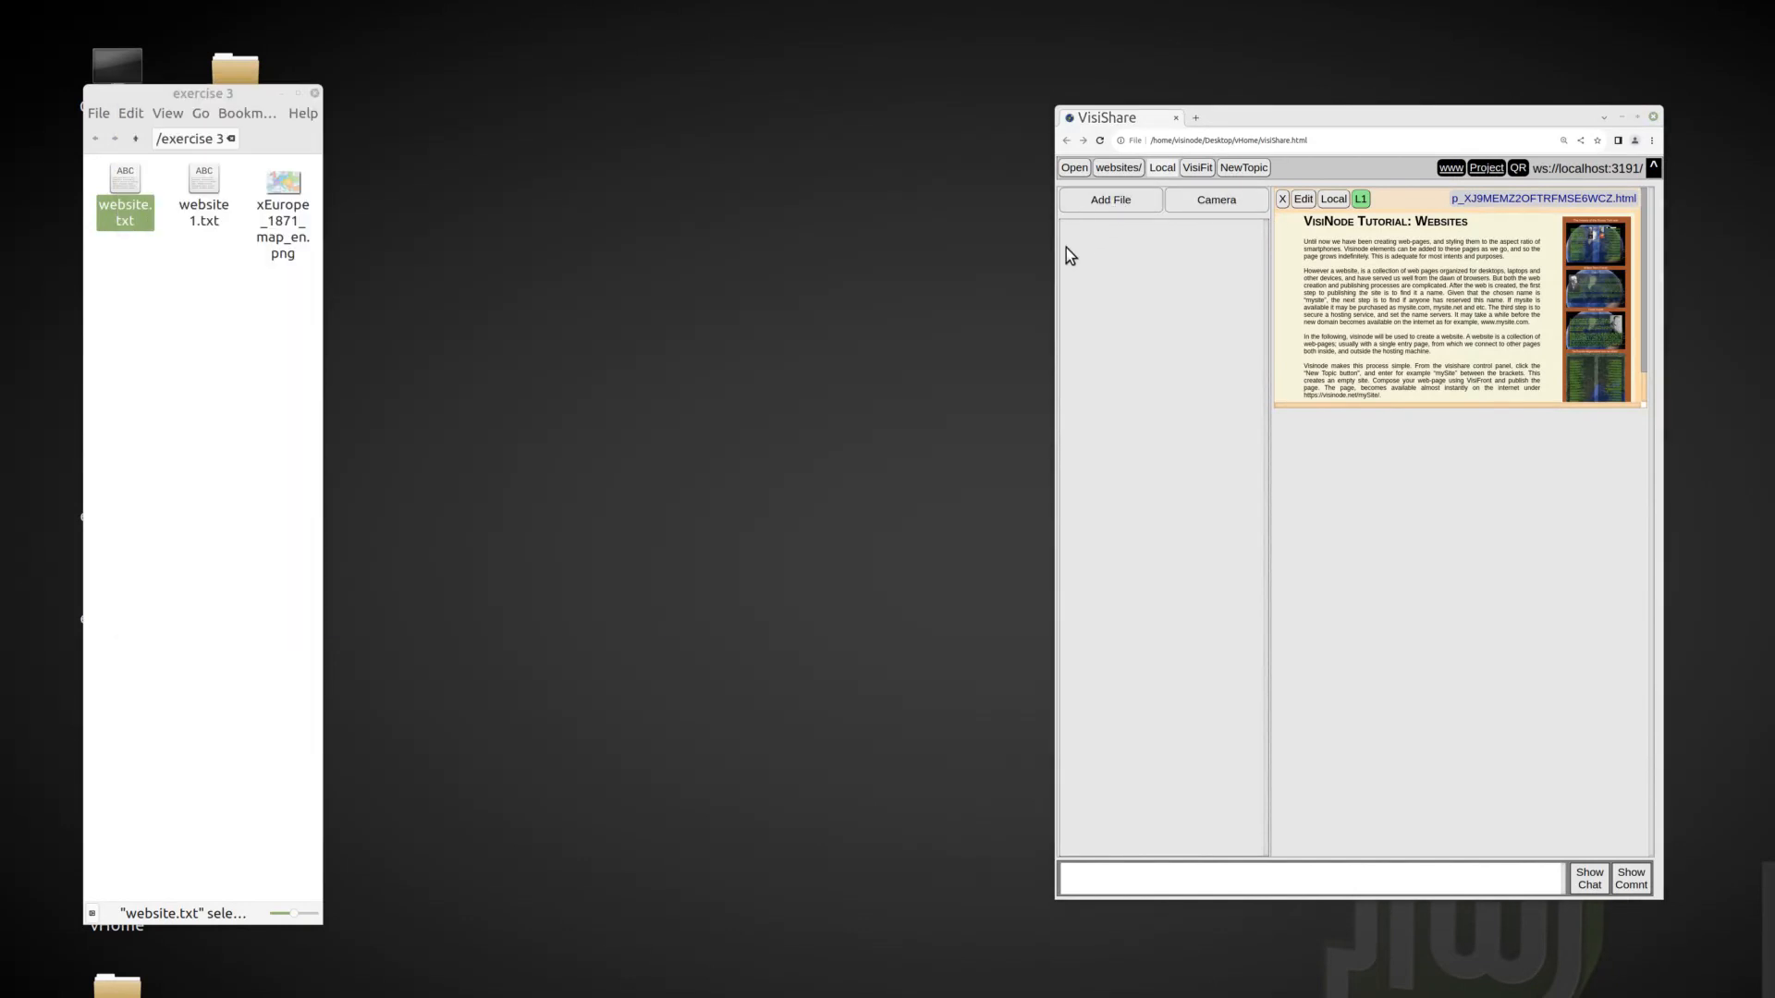
left_click(1080, 170)
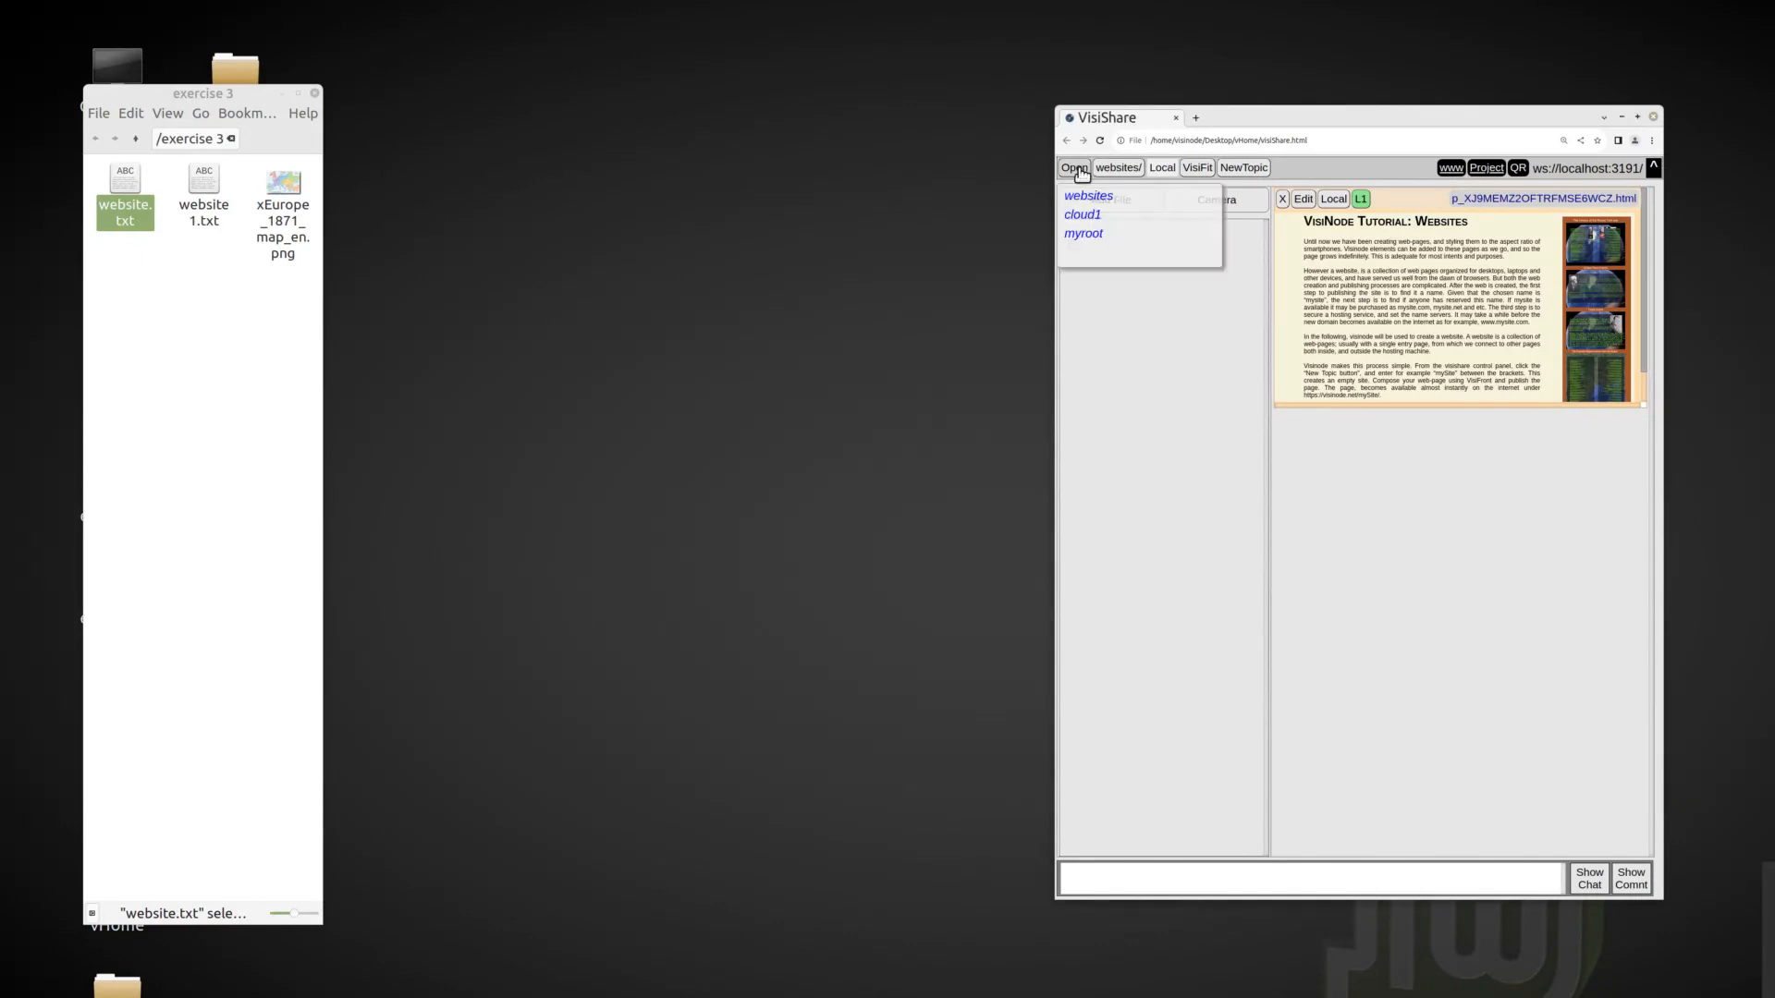
left_click(1087, 215)
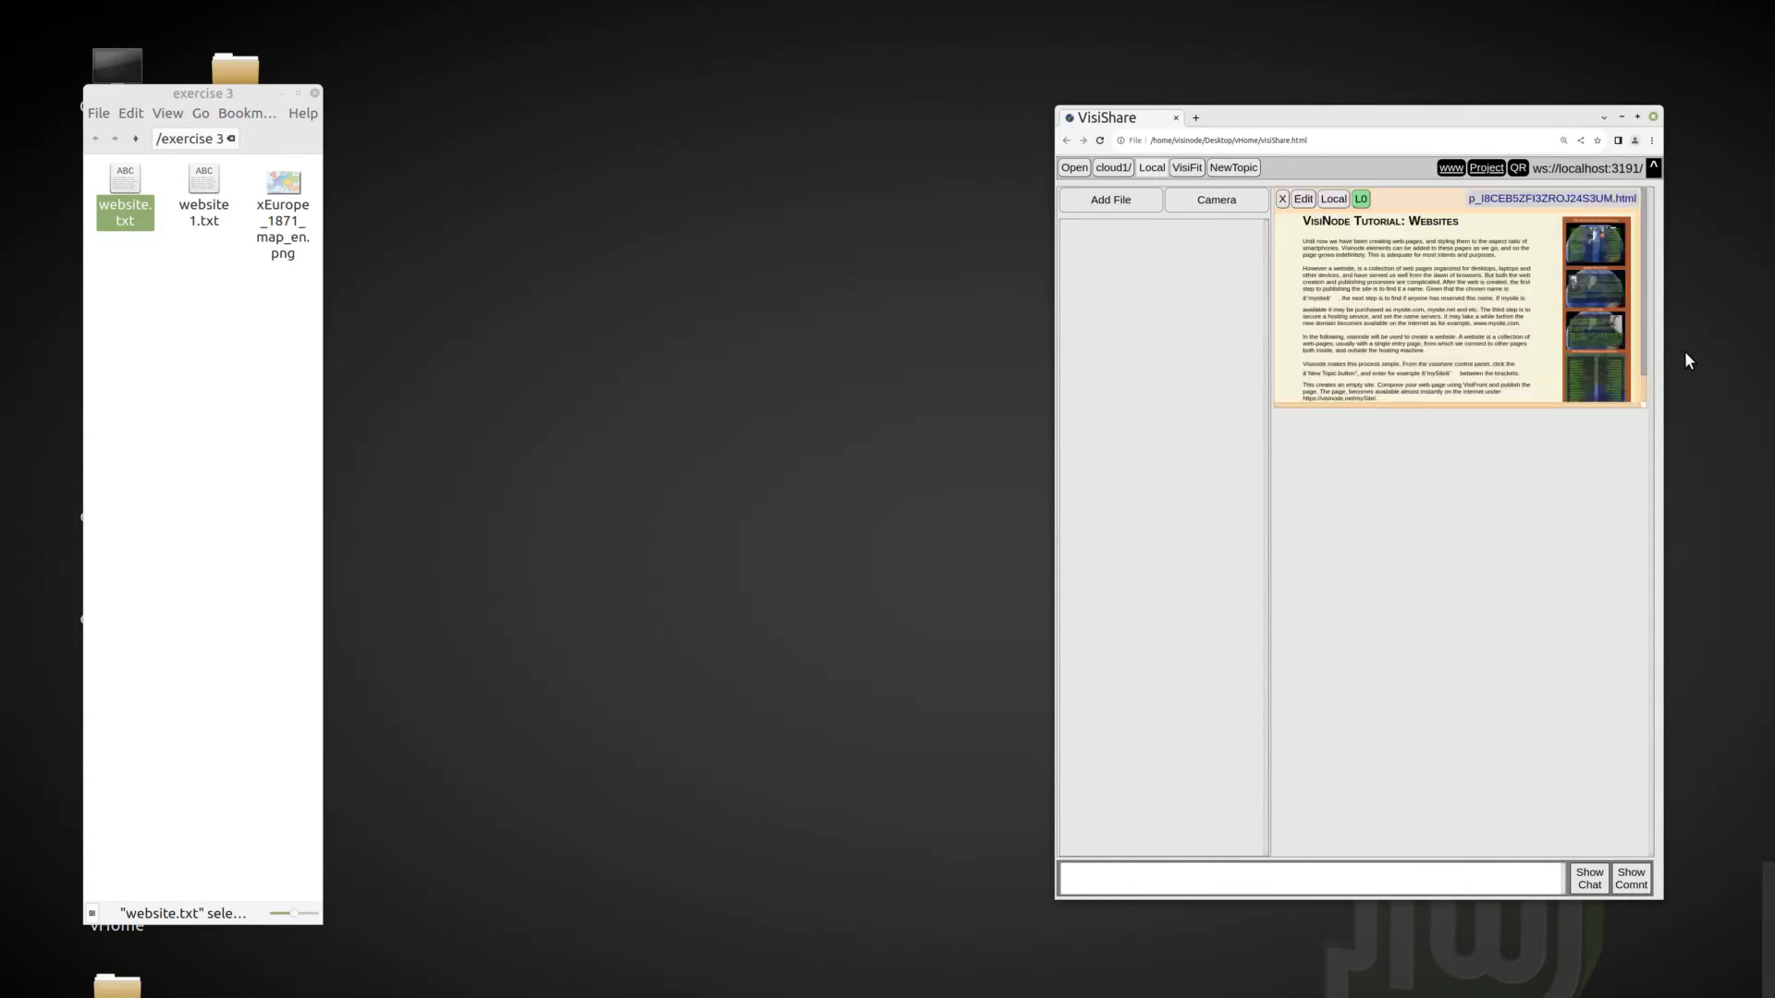
left_click(1178, 170)
left_click_drag(770, 11, 850, 45)
Place the heroes globe page, the two biography pages and the green map page from cloud1 on the empty canvas.
left_click_drag(1287, 684, 773, 392)
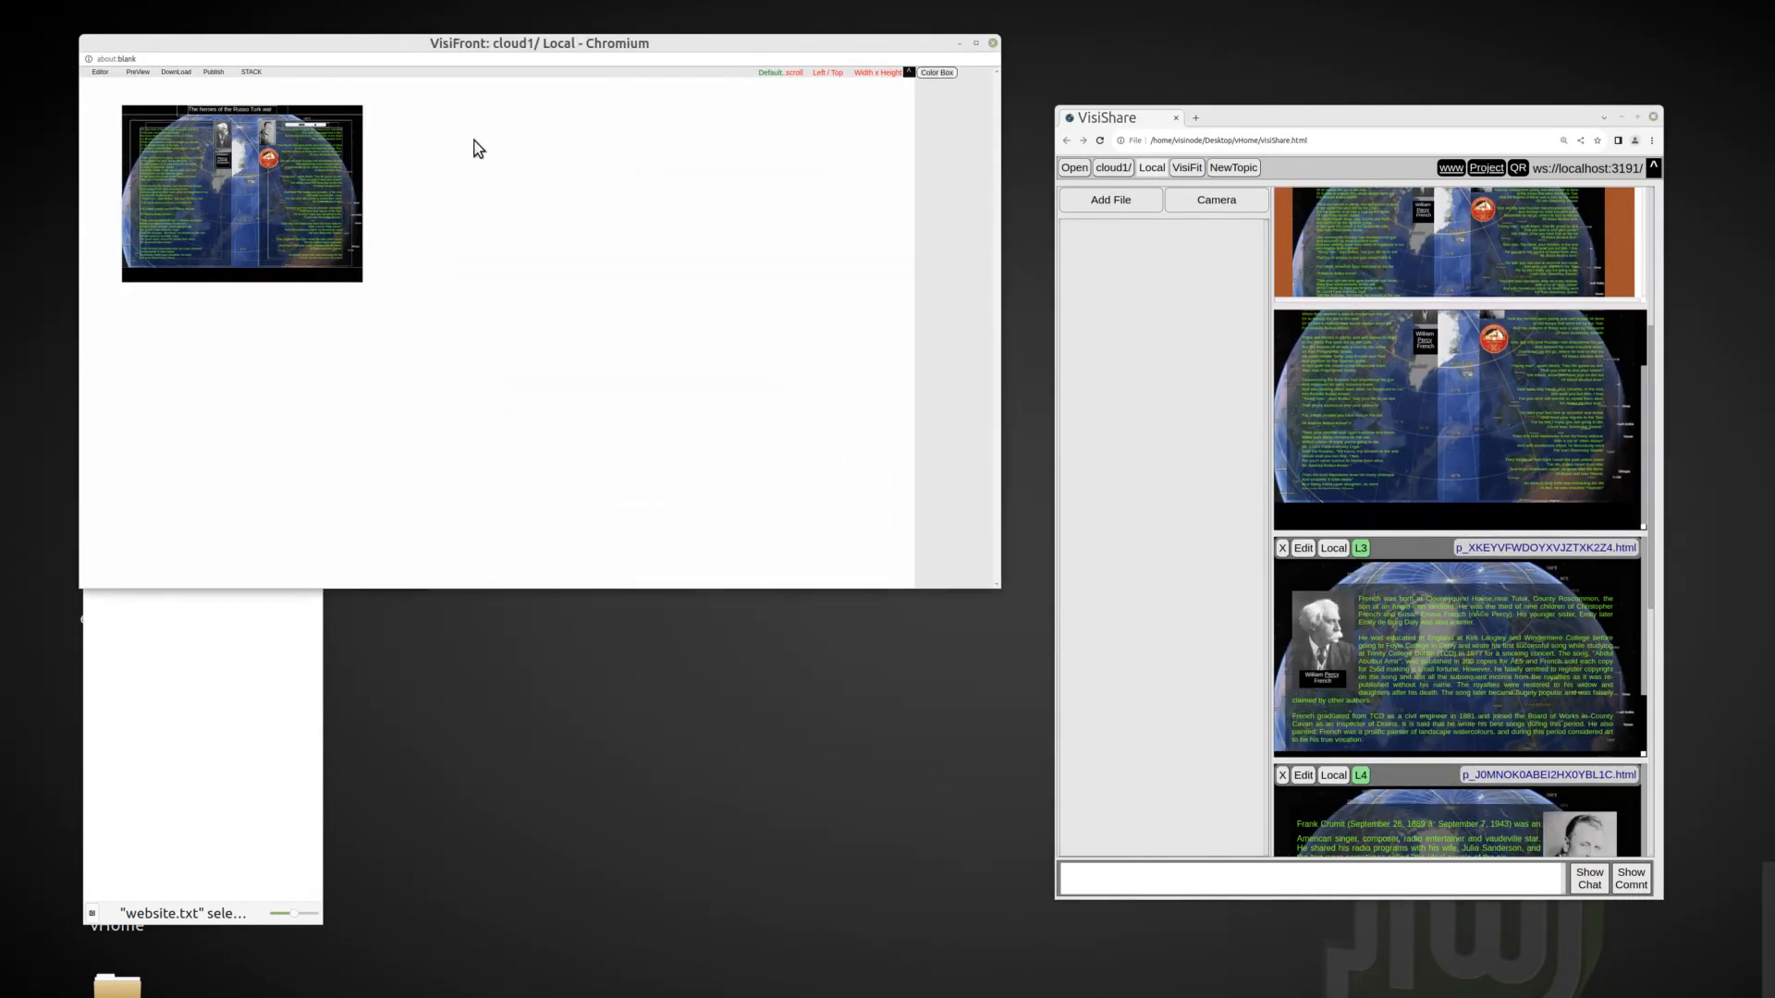
scroll(1652, 803, "down", 4)
left_click_drag(1281, 410, 506, 379)
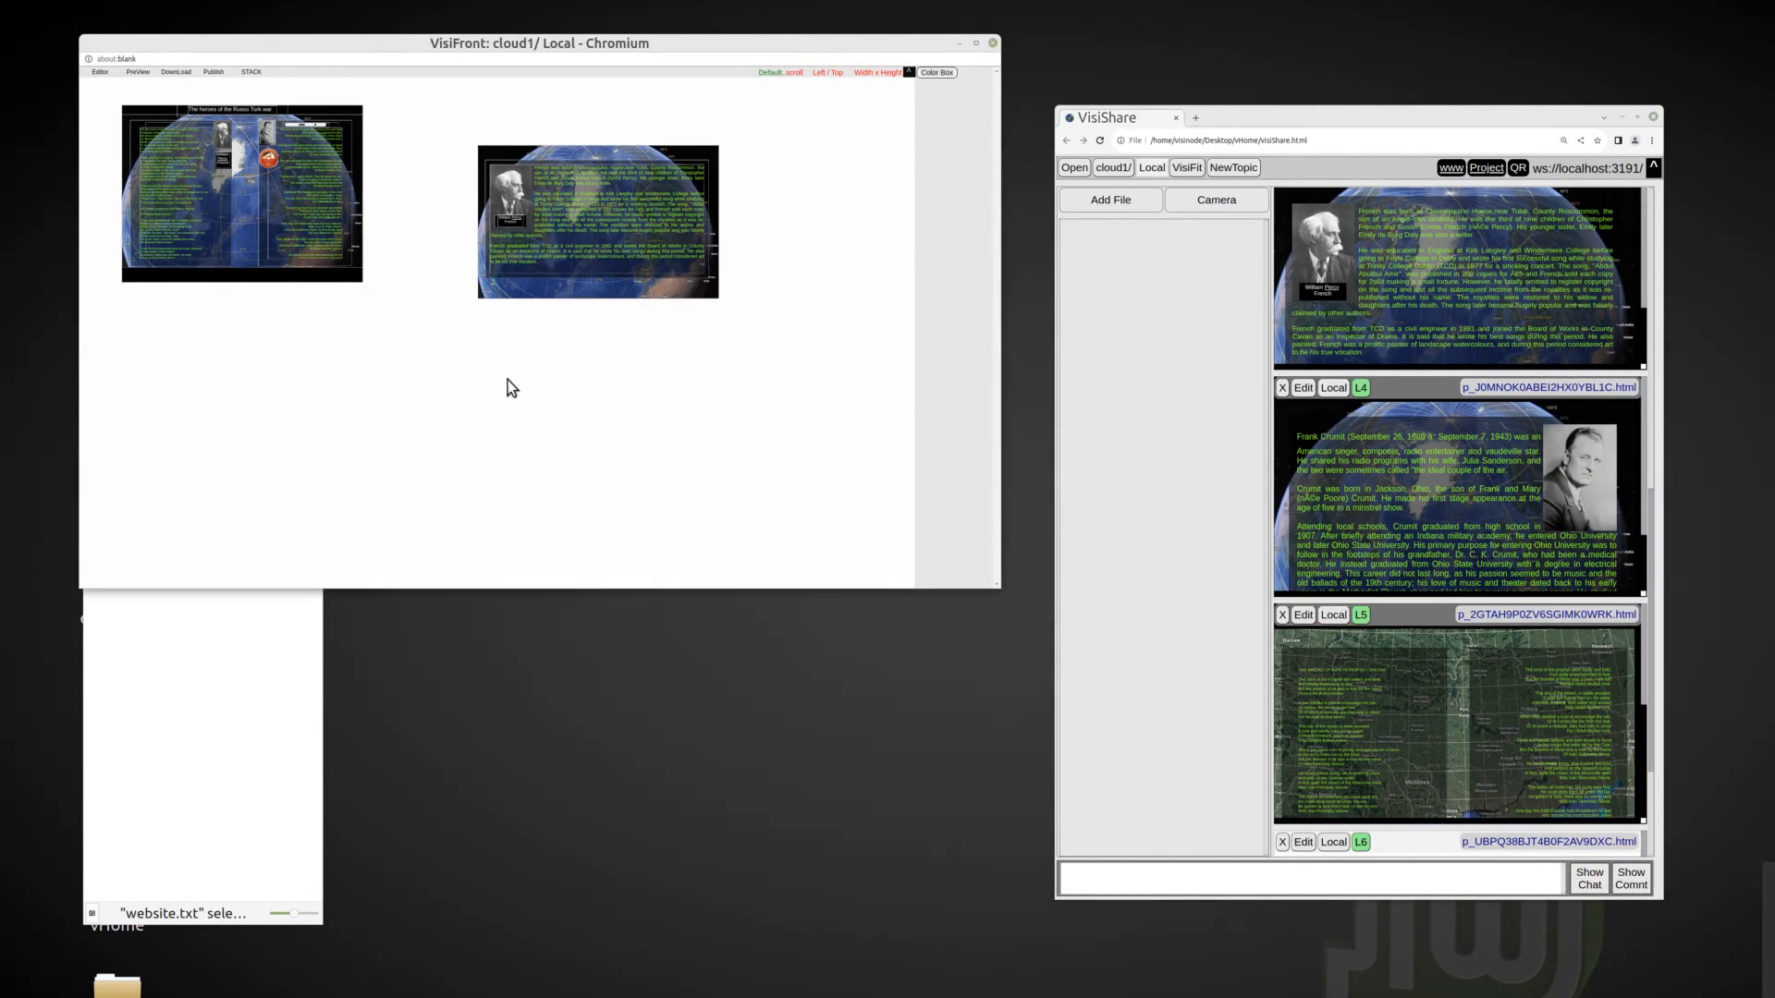
scroll(1650, 686, "down", 3)
left_click_drag(1313, 432, 198, 317)
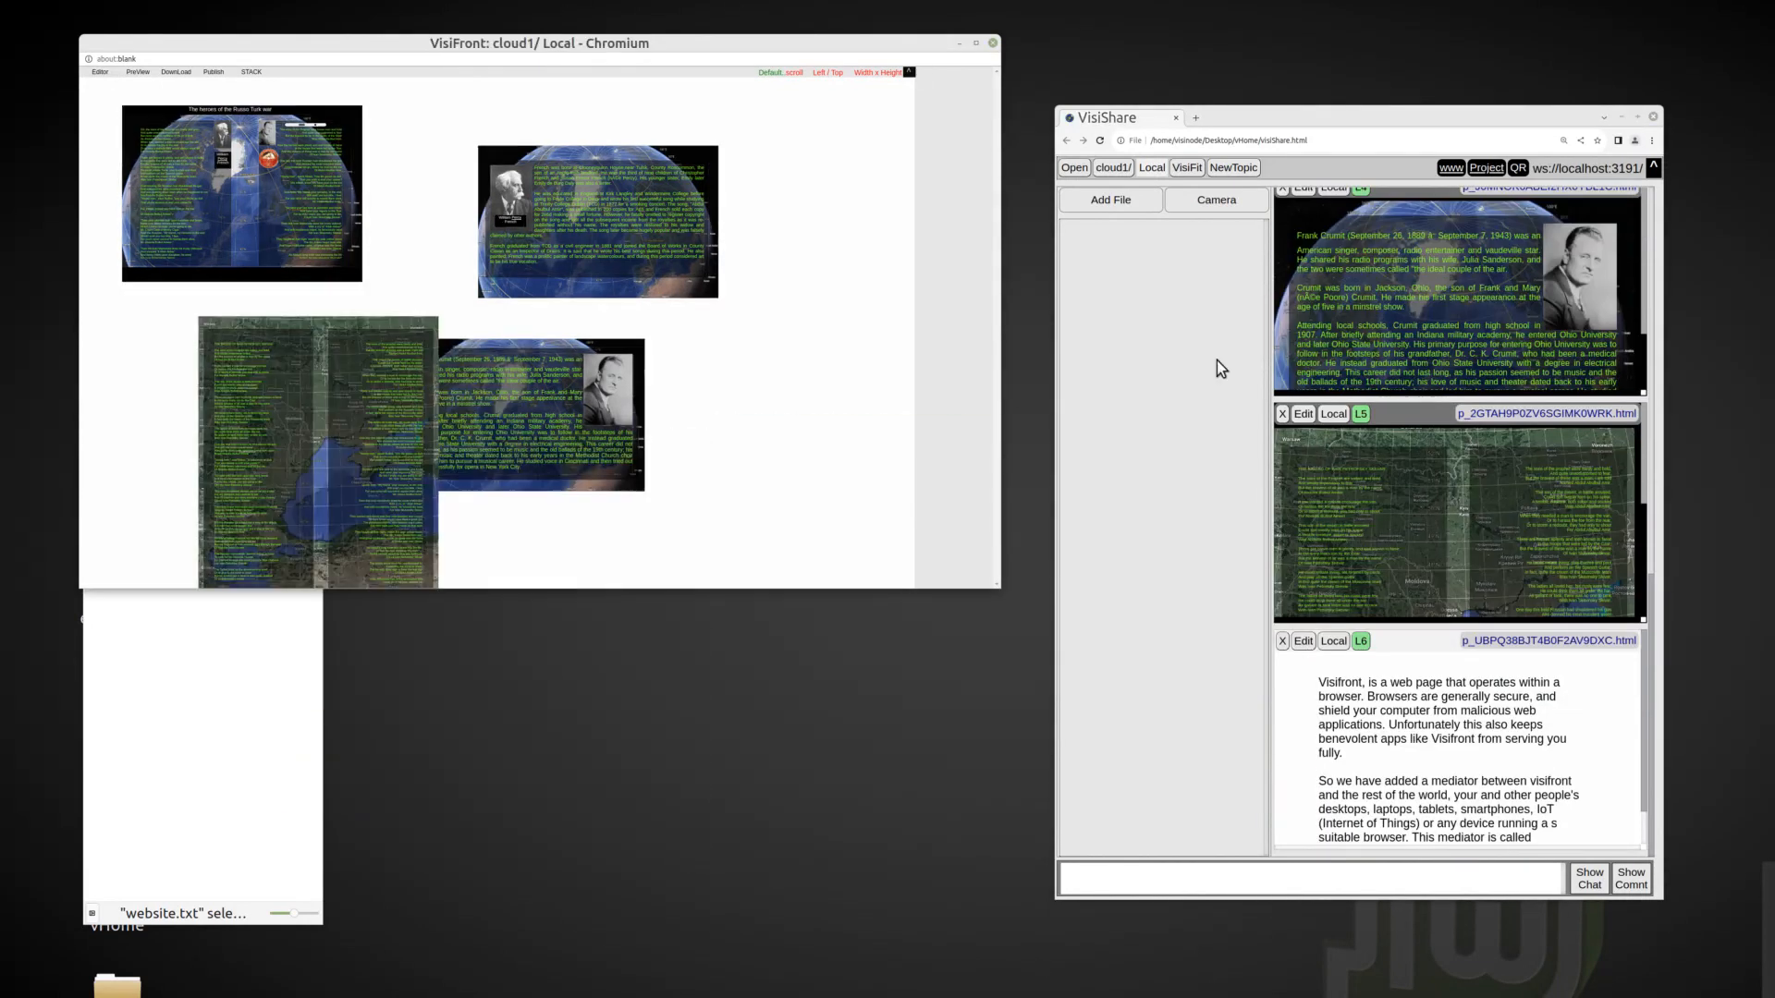
Open the websites topic and stack the pages placed on the canvas into it.
left_click(1074, 167)
left_click(1105, 224)
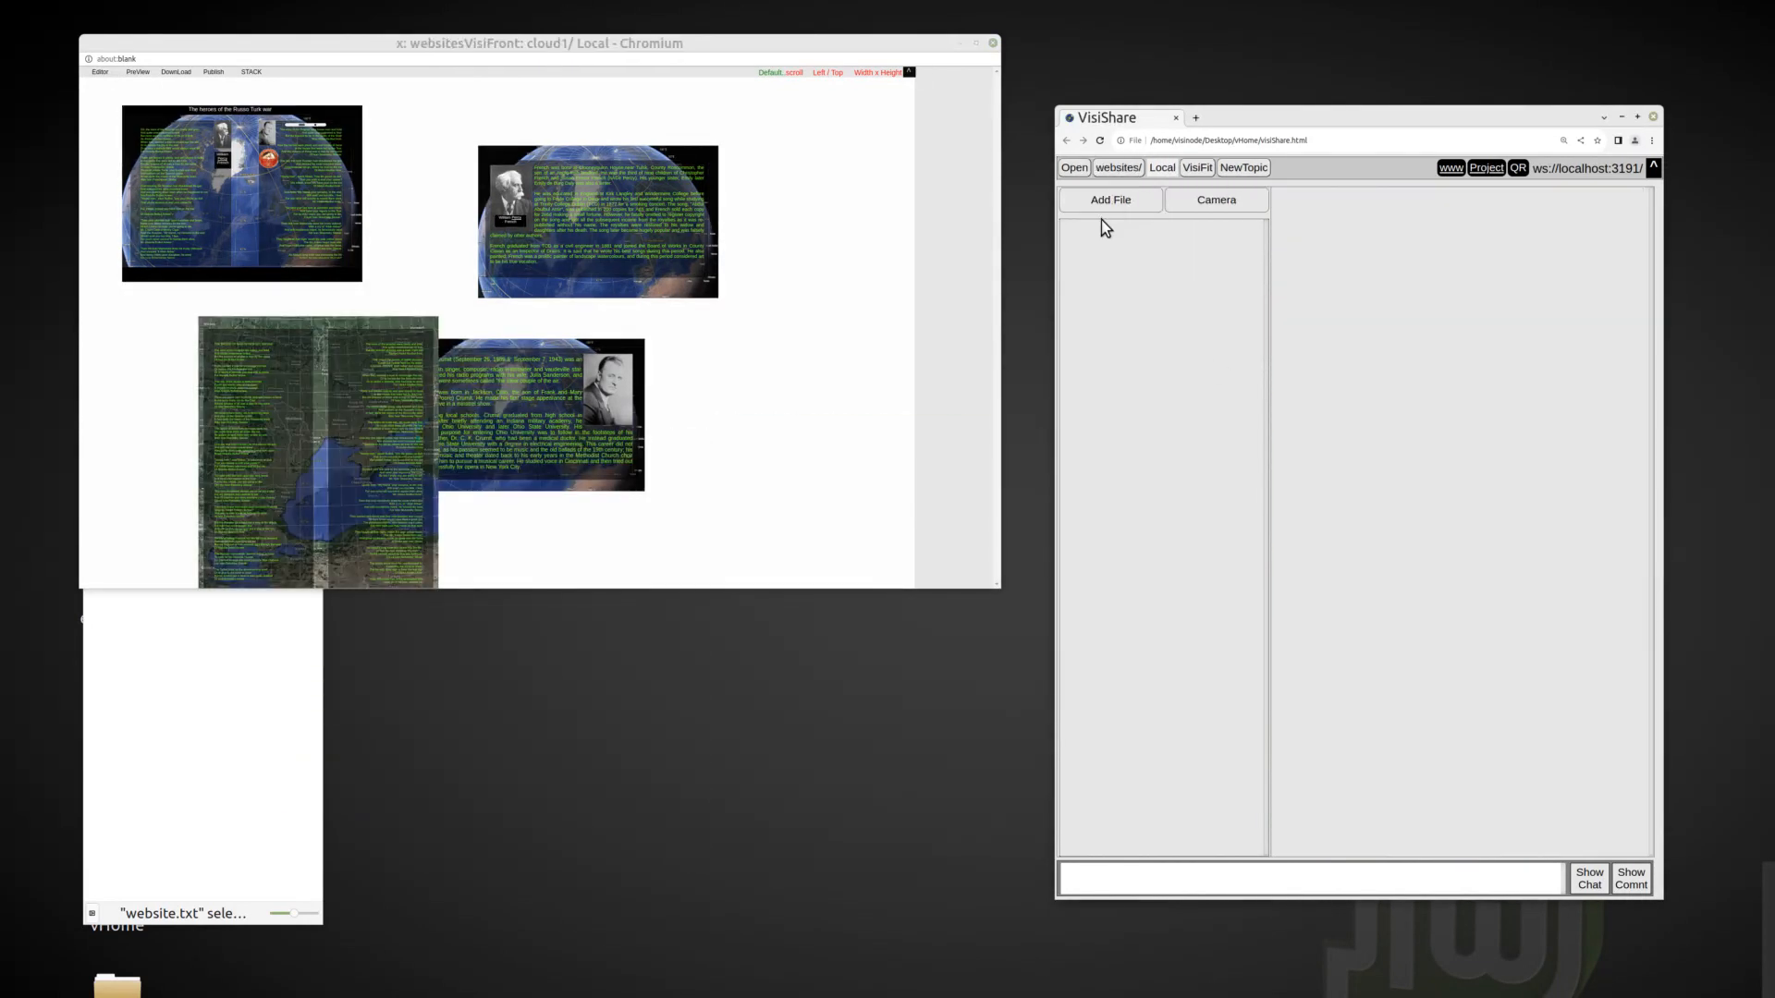
left_click(259, 72)
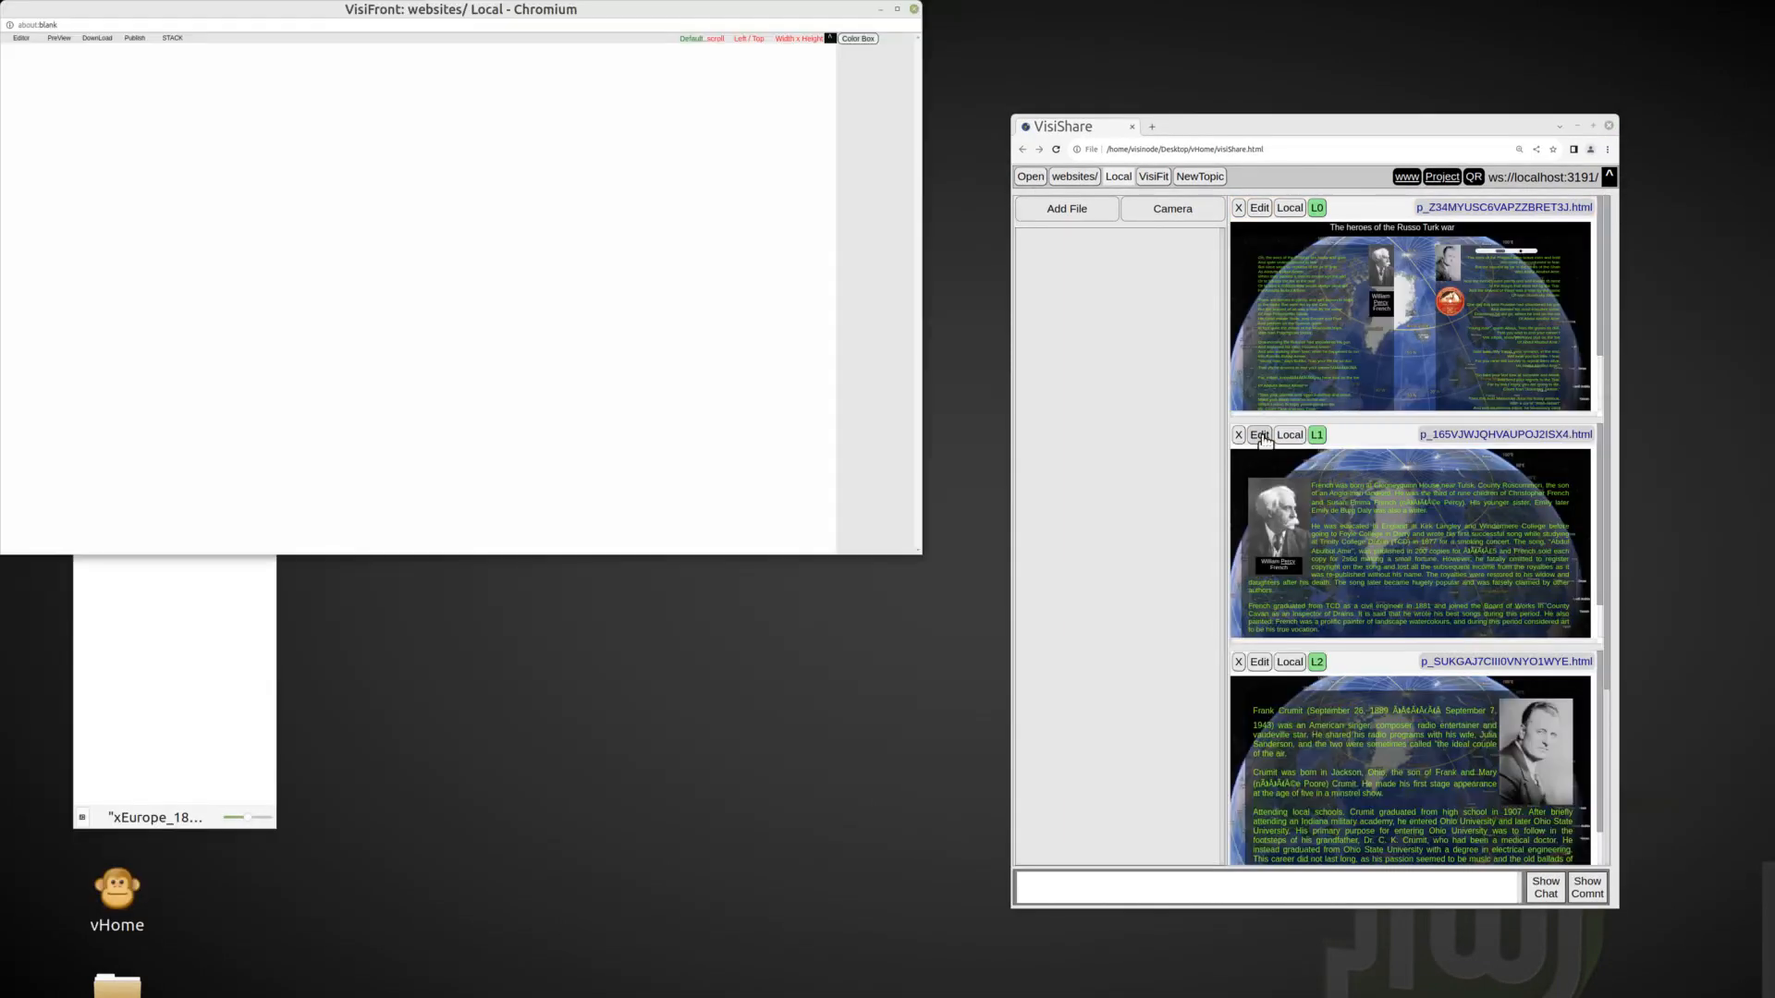
Fill the empty websites canvas with the globe map image as background.
left_click_drag(666, 5, 729, 96)
right_click(528, 286)
left_click(568, 342)
left_click(664, 213)
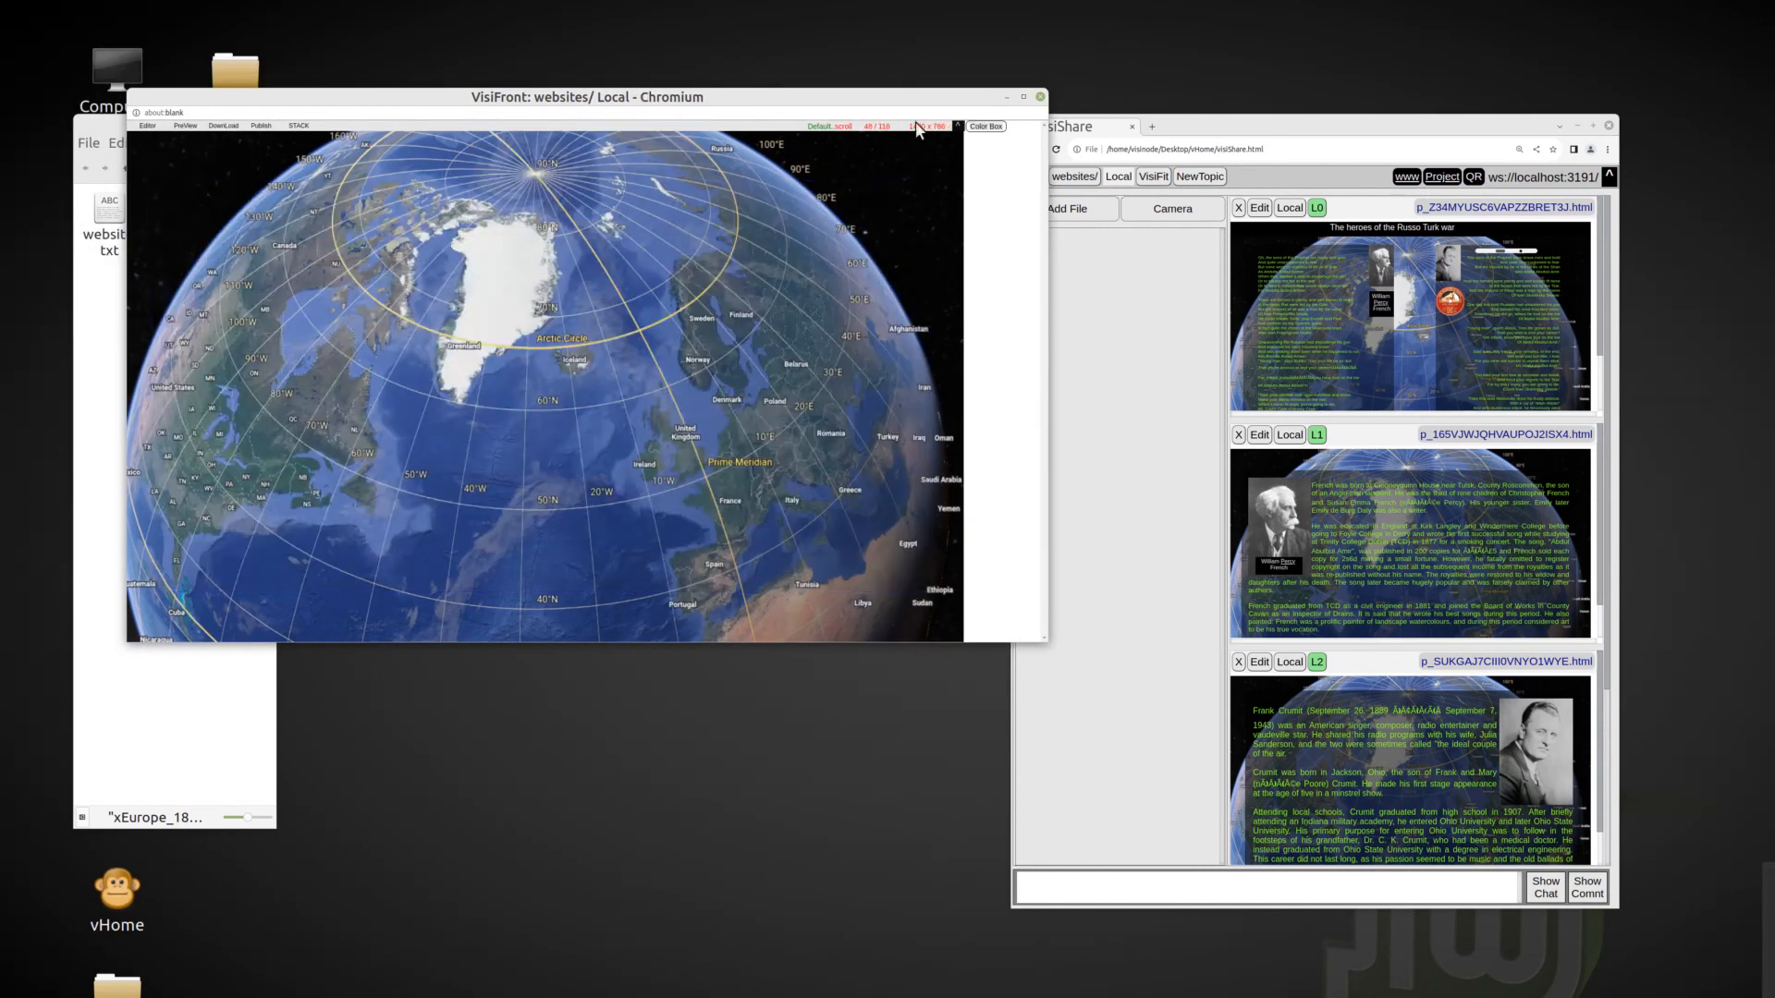
Insert the website1.txt text over the globe and give it green text on a black base color.
left_click(104, 361)
left_click_drag(170, 209, 380, 227)
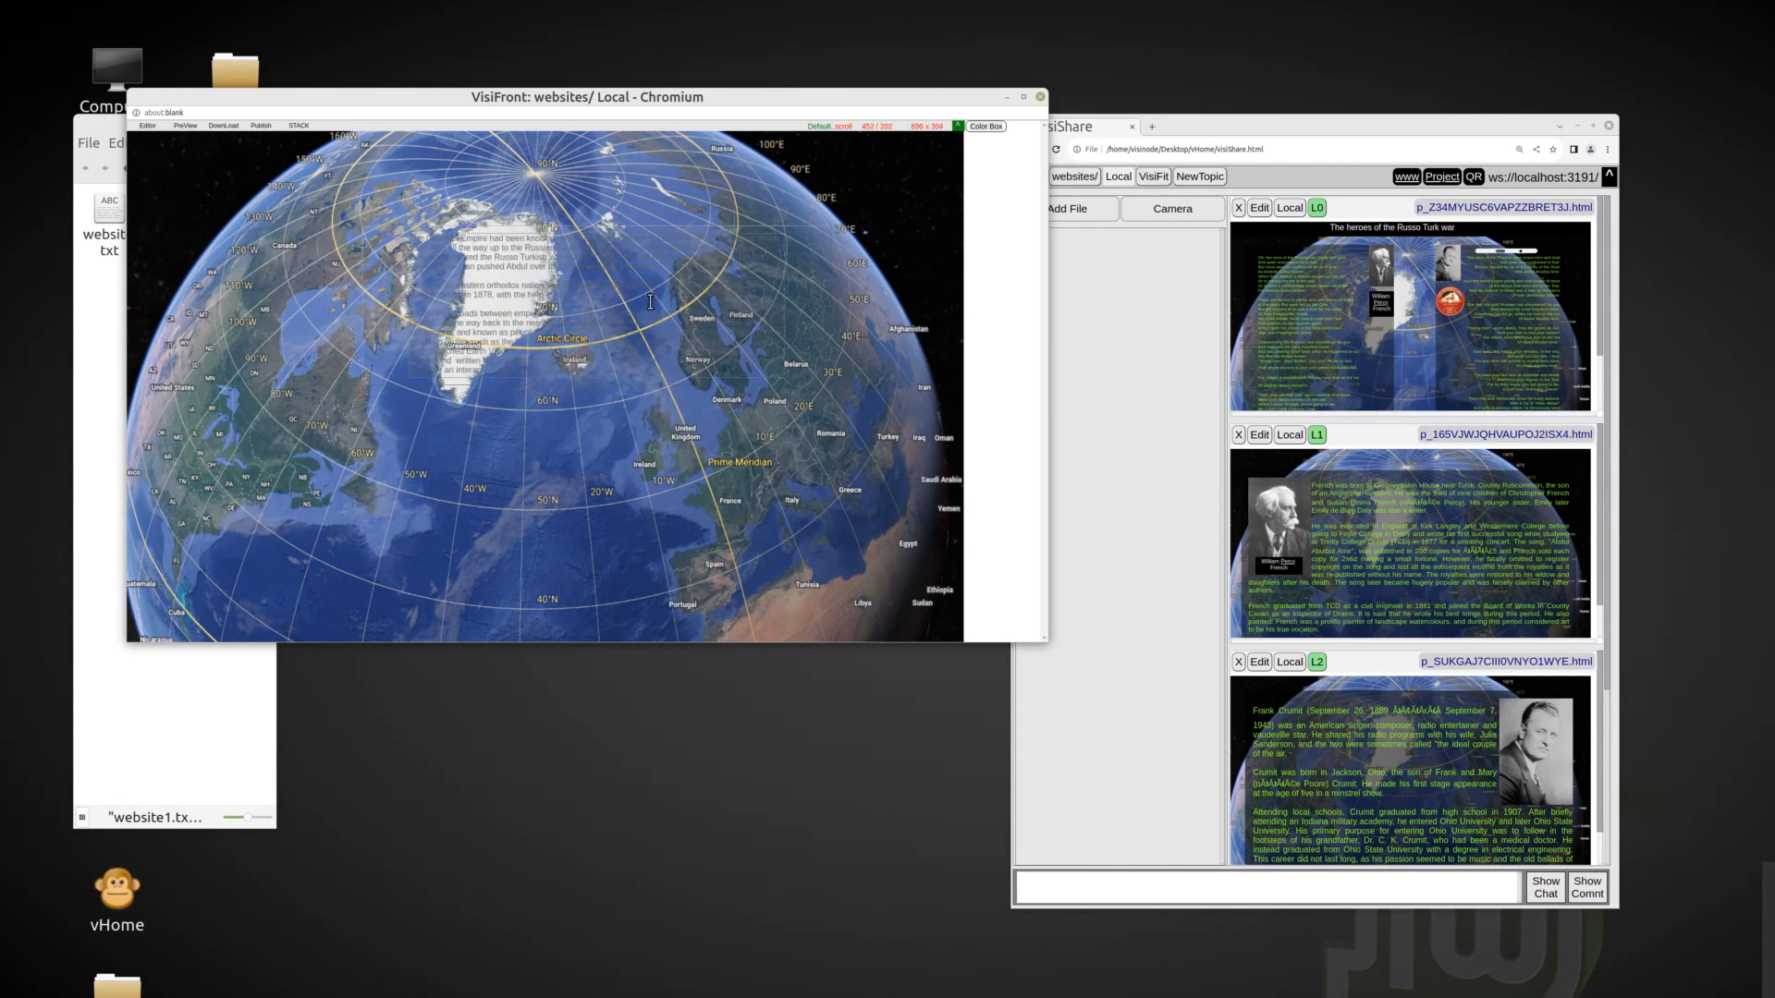
right_click(568, 301)
left_click(596, 505)
left_click(989, 311)
right_click(579, 309)
left_click(610, 523)
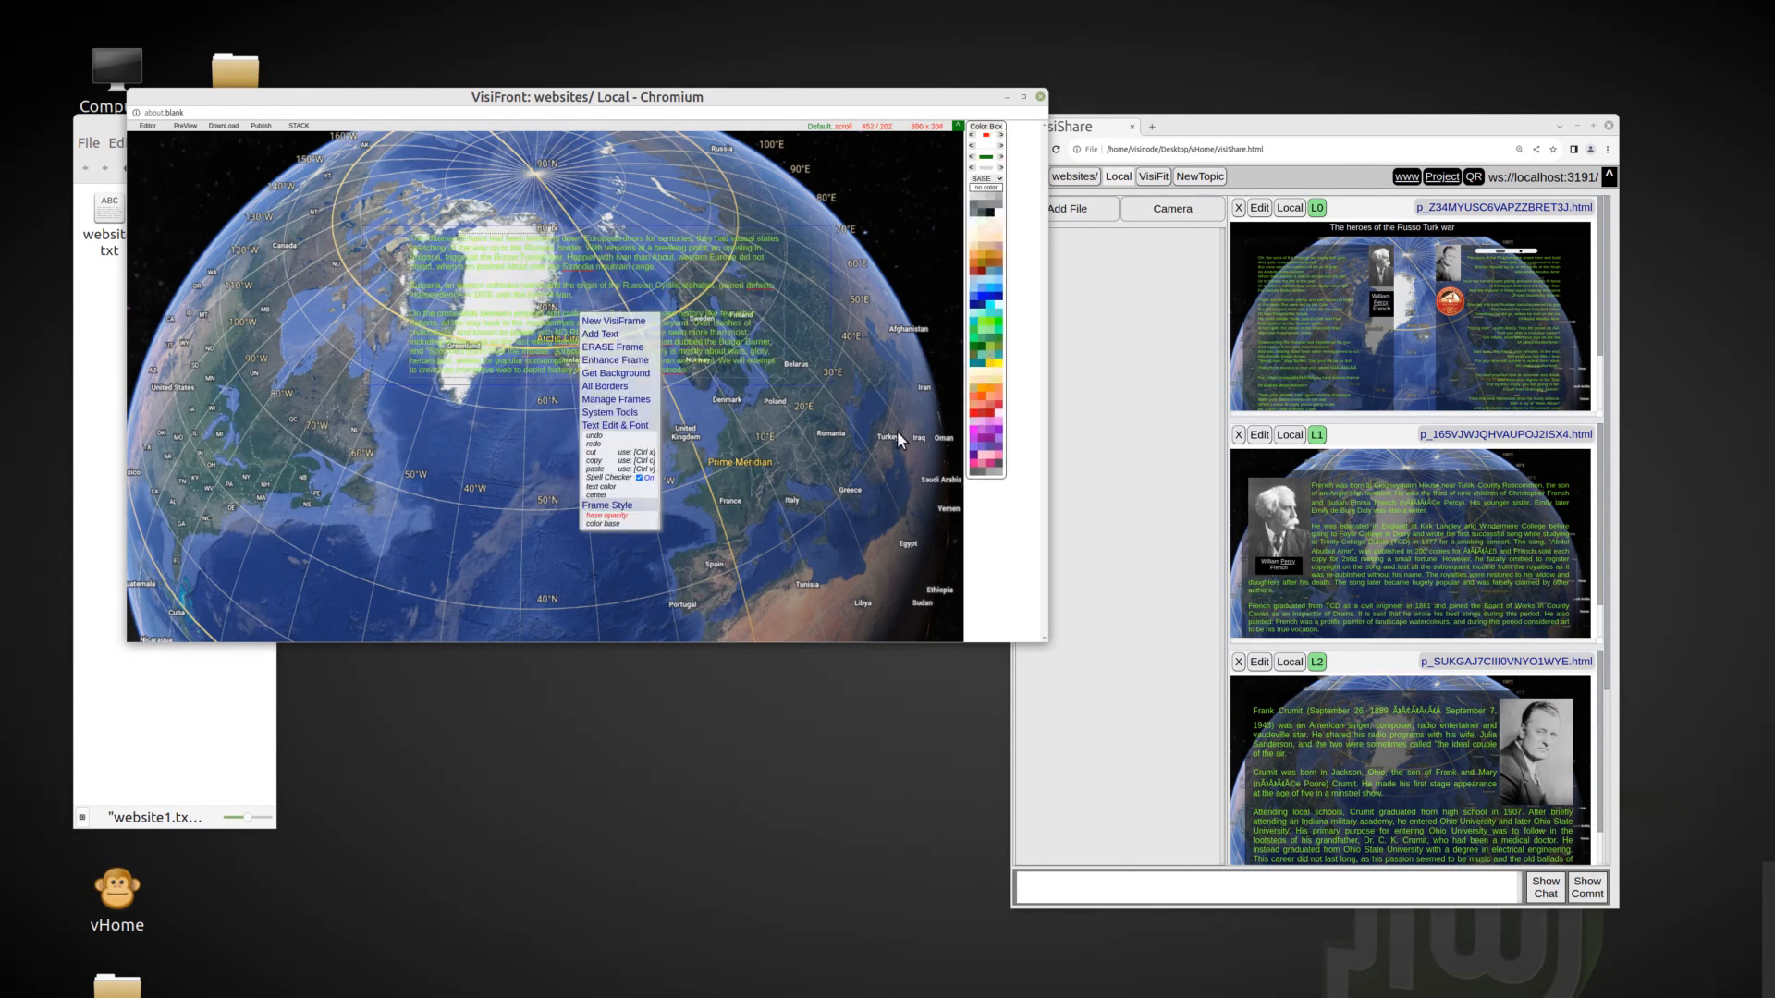
left_click(988, 212)
Enlarge the text frame to span the globe and insert the xEurope_1871_map_en.png image in its right half.
left_click_drag(359, 224, 164, 212)
left_click_drag(630, 362, 926, 473)
left_click(105, 356)
left_click_drag(240, 217, 716, 264)
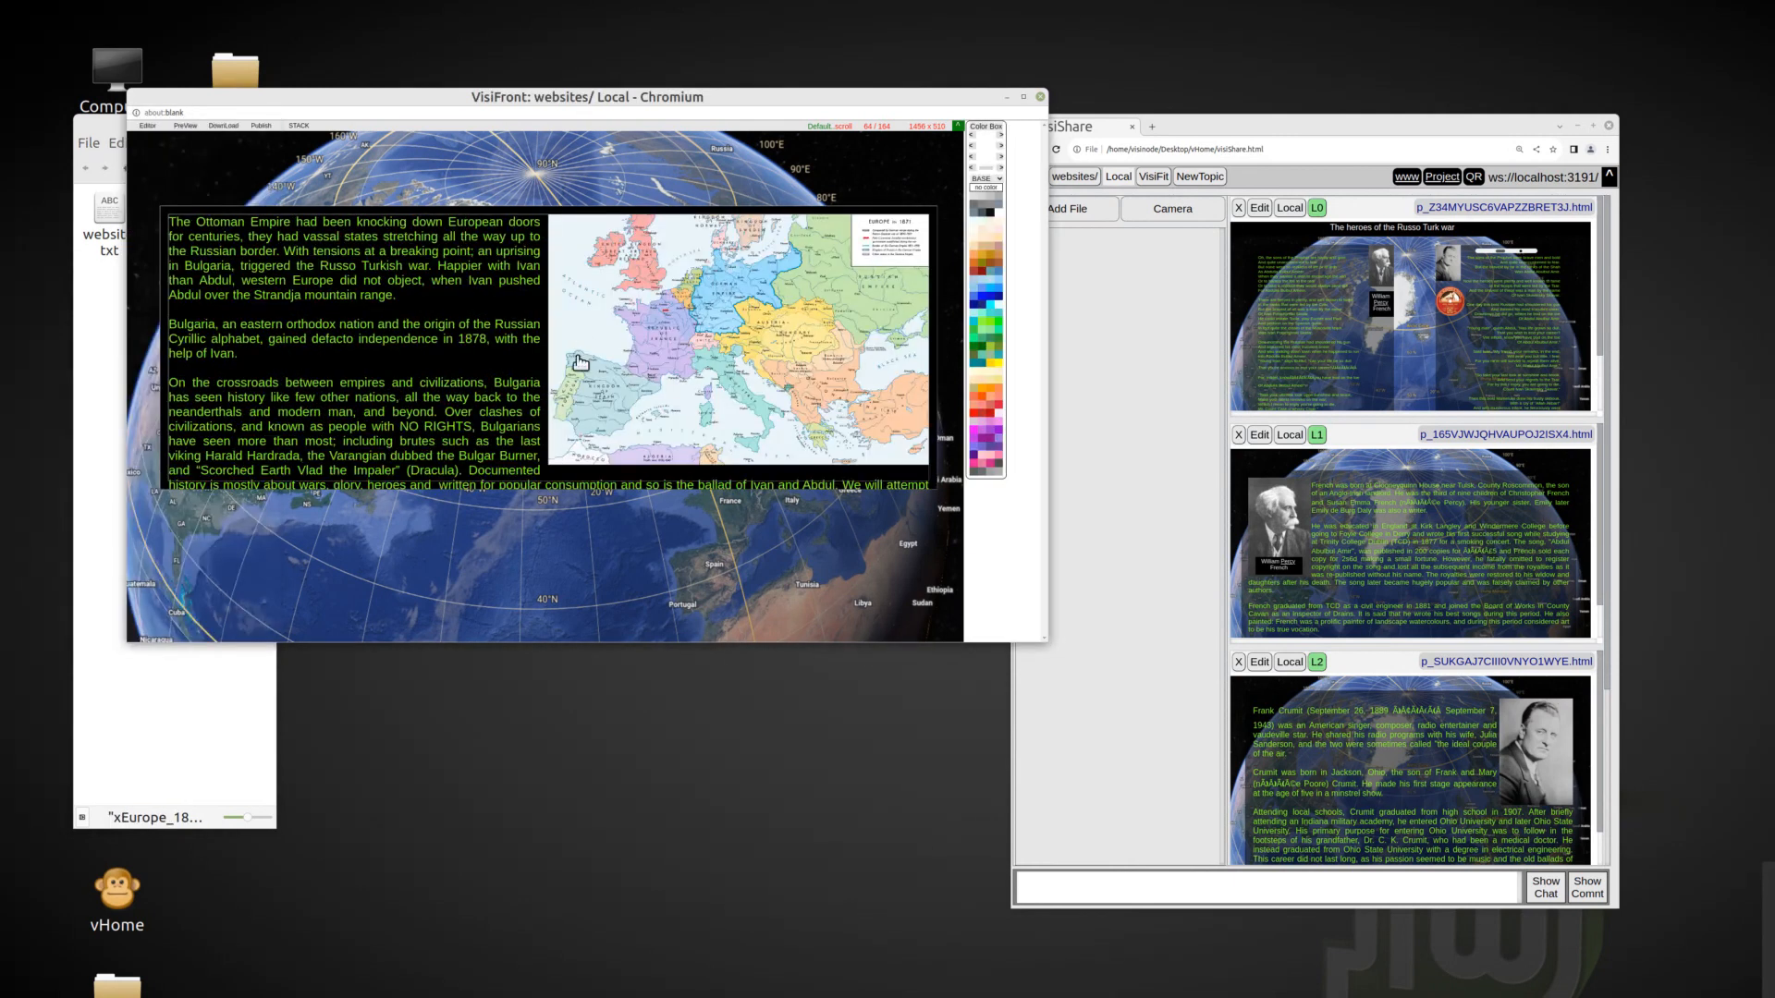
Enlarge the text frame to cover most of the globe and resize the Europe map so all the text fits beside and below it.
left_click_drag(554, 459, 623, 416)
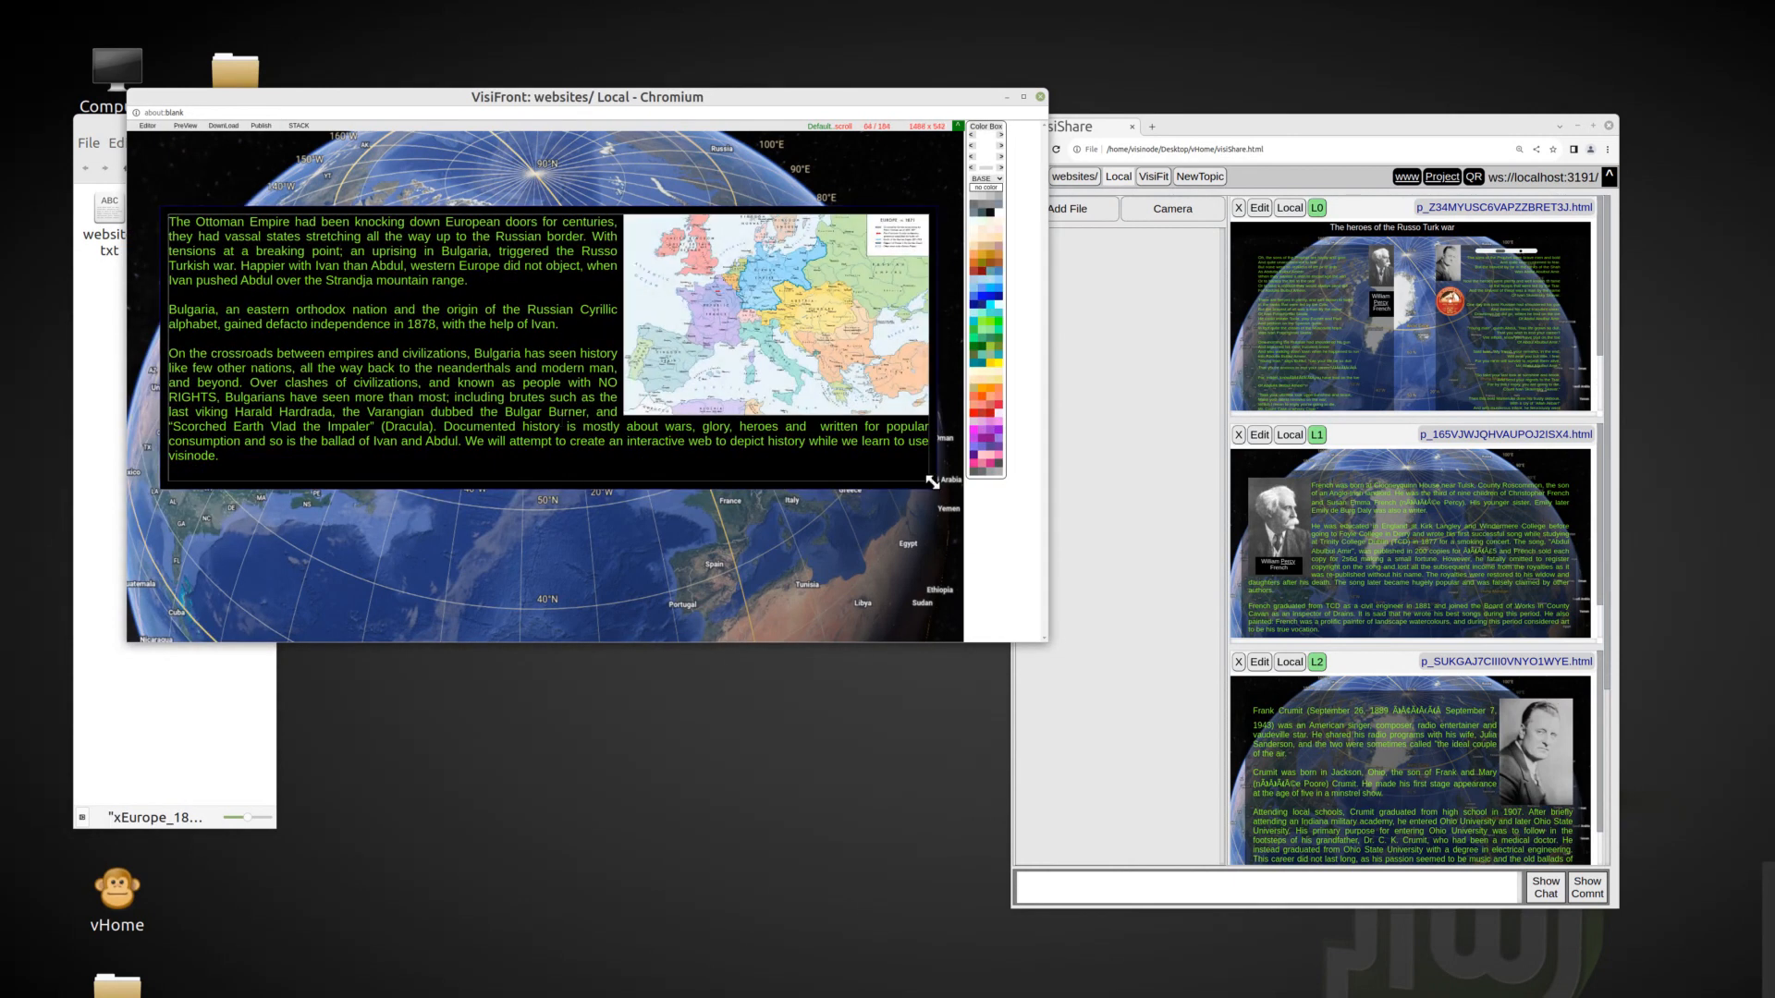
left_click_drag(932, 490, 794, 514)
left_click_drag(485, 414, 495, 406)
left_click_drag(794, 514, 945, 588)
left_click_drag(159, 202, 159, 169)
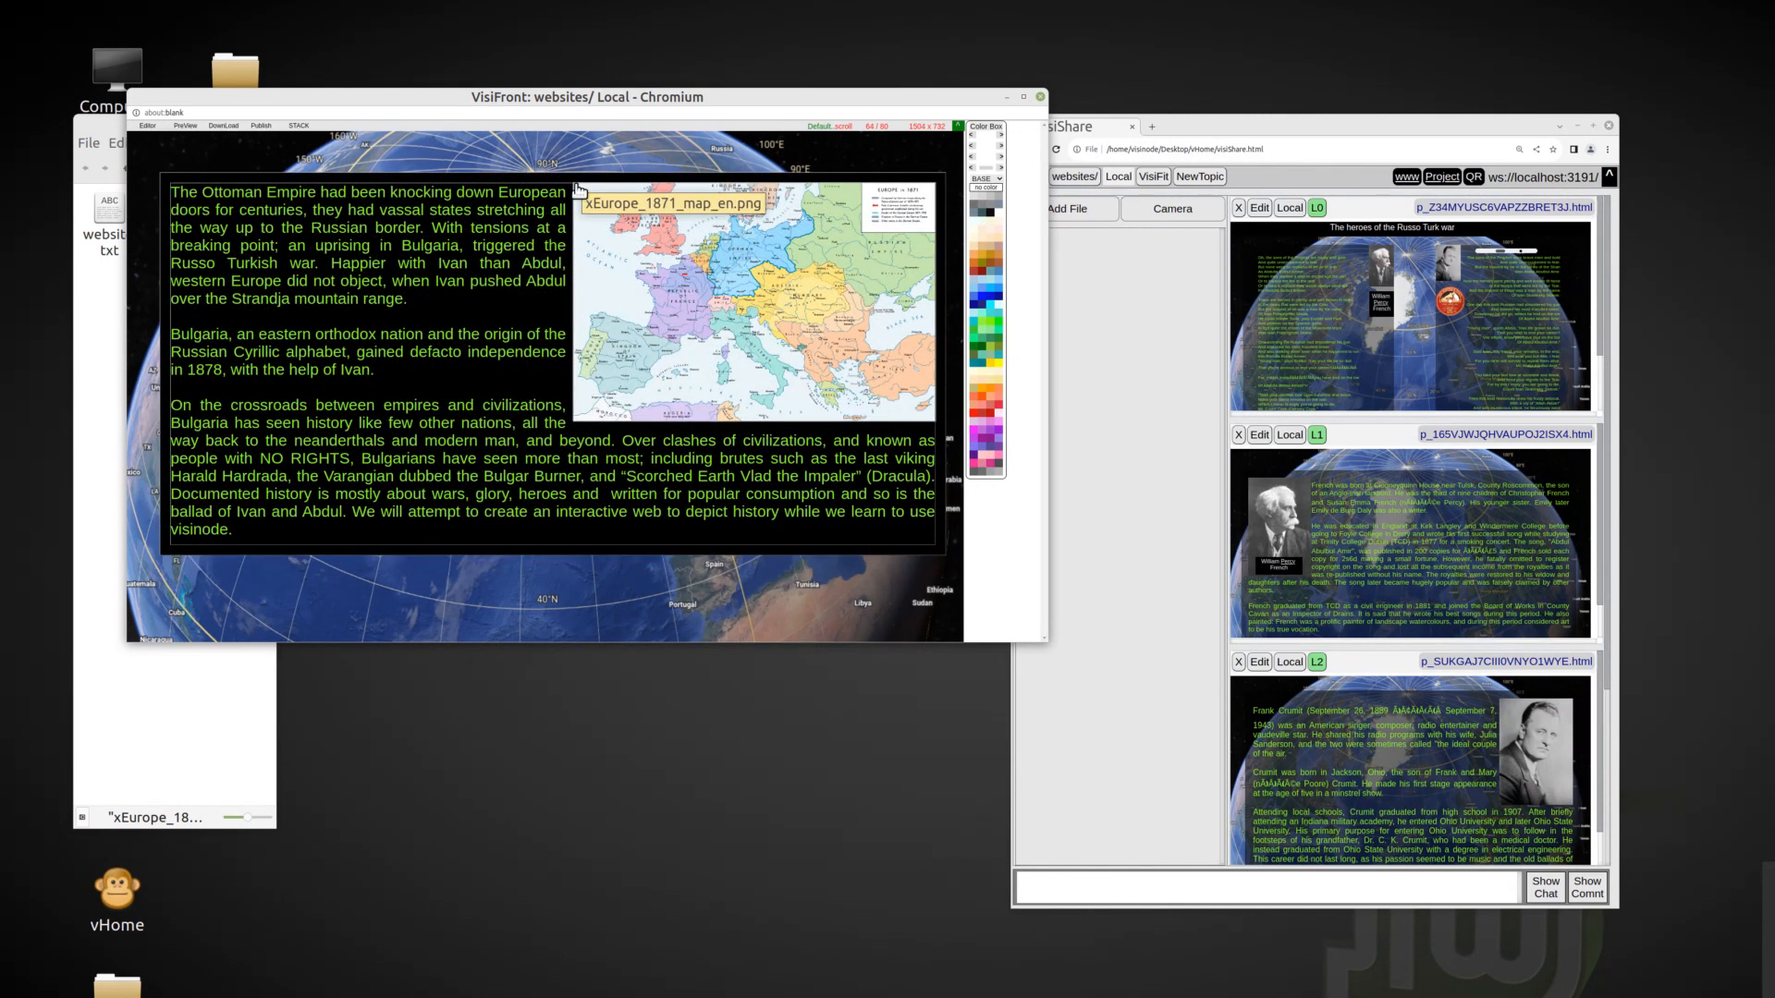
left_click_drag(574, 421, 543, 441)
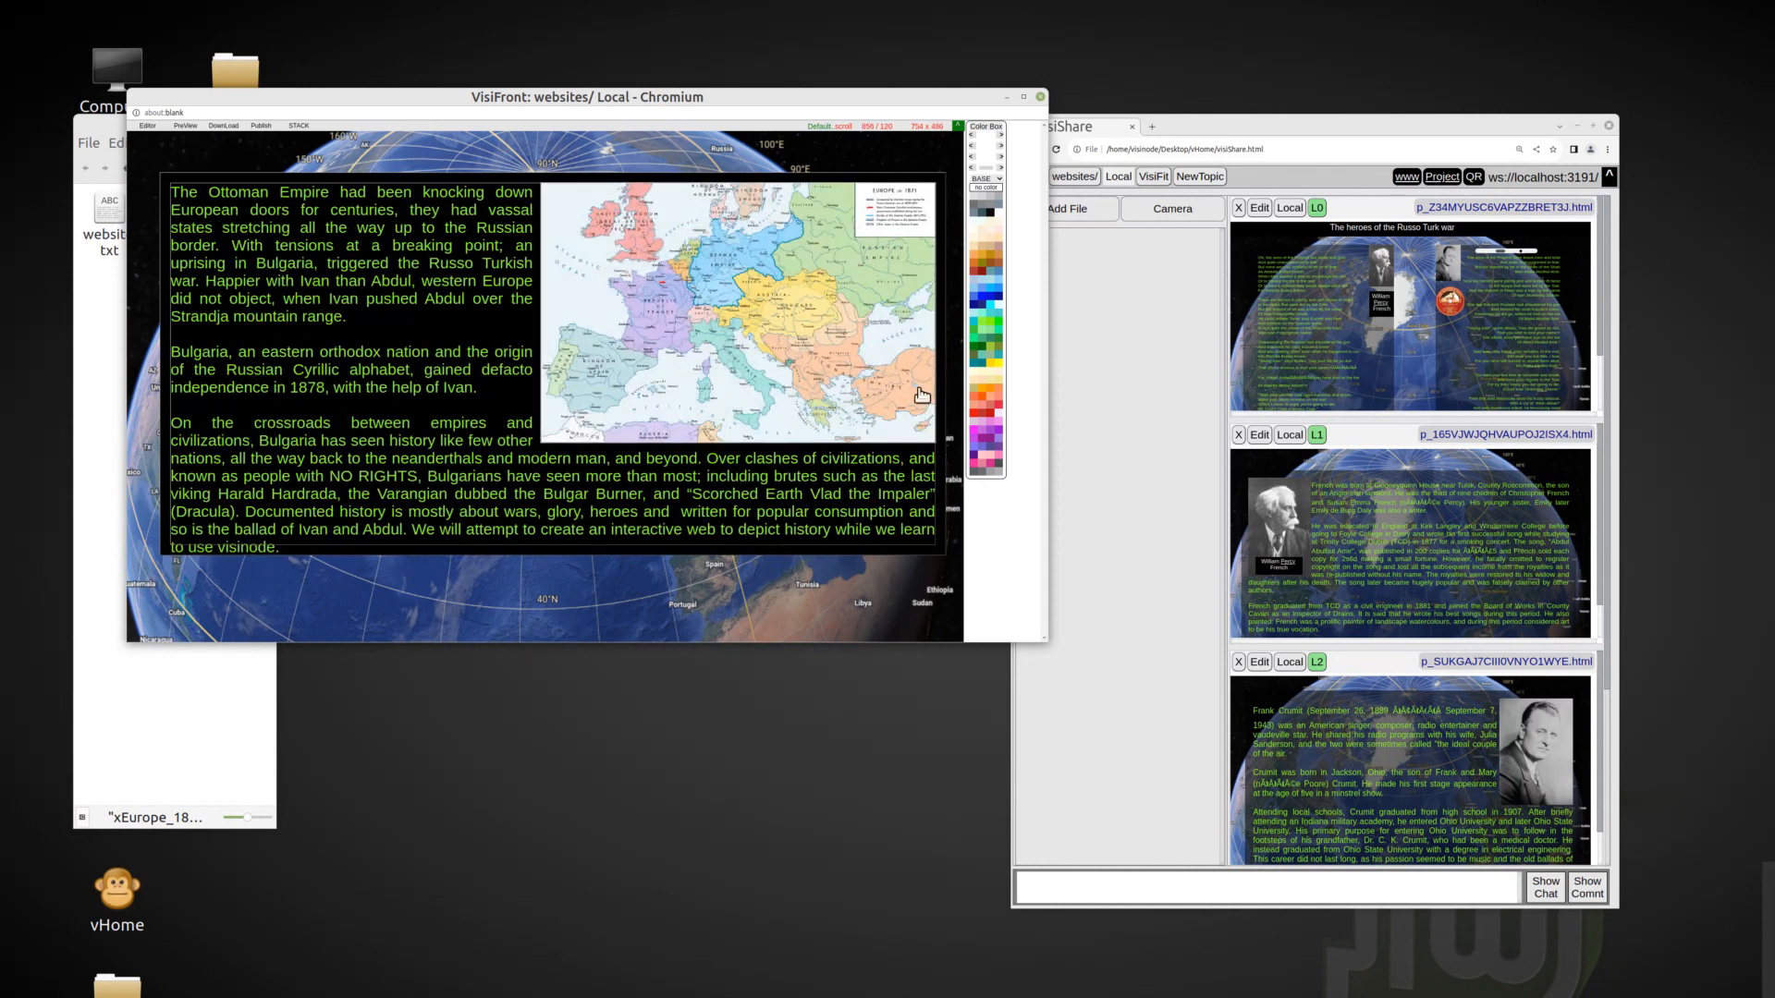
Publish the page to the websites topic and delete the published copy from the page list.
left_click(262, 125)
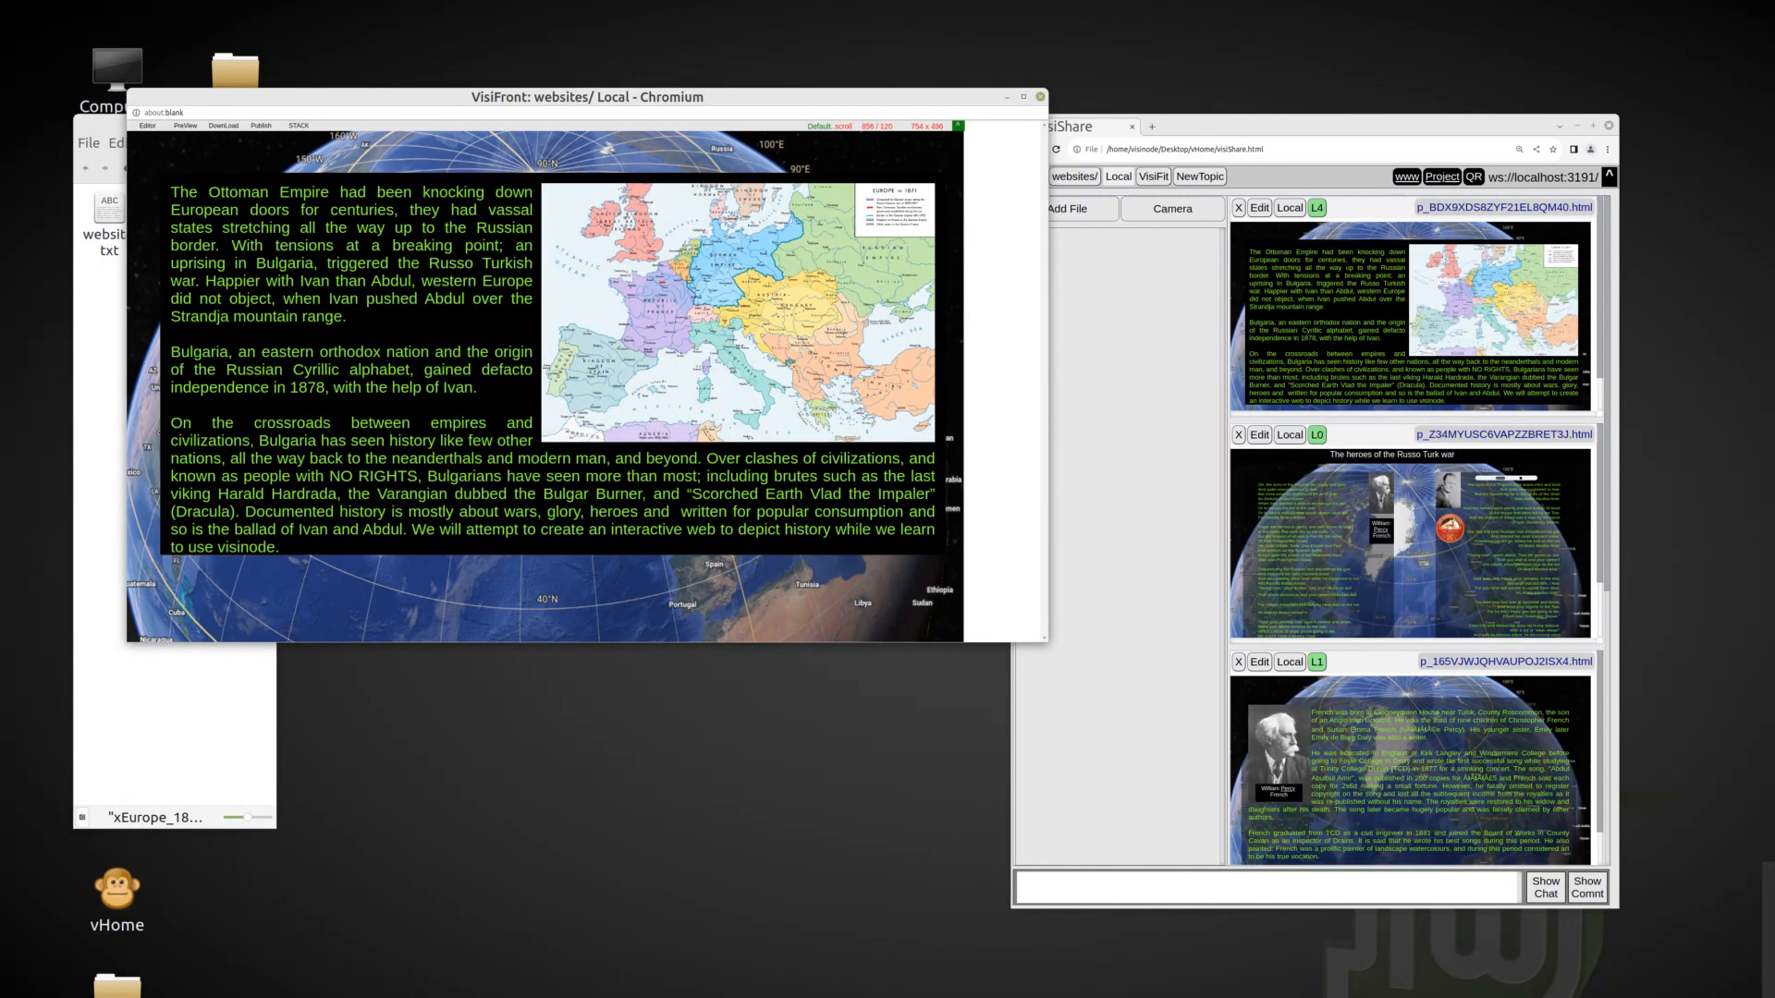
left_click(1238, 207)
left_click(1403, 255)
left_click(1402, 269)
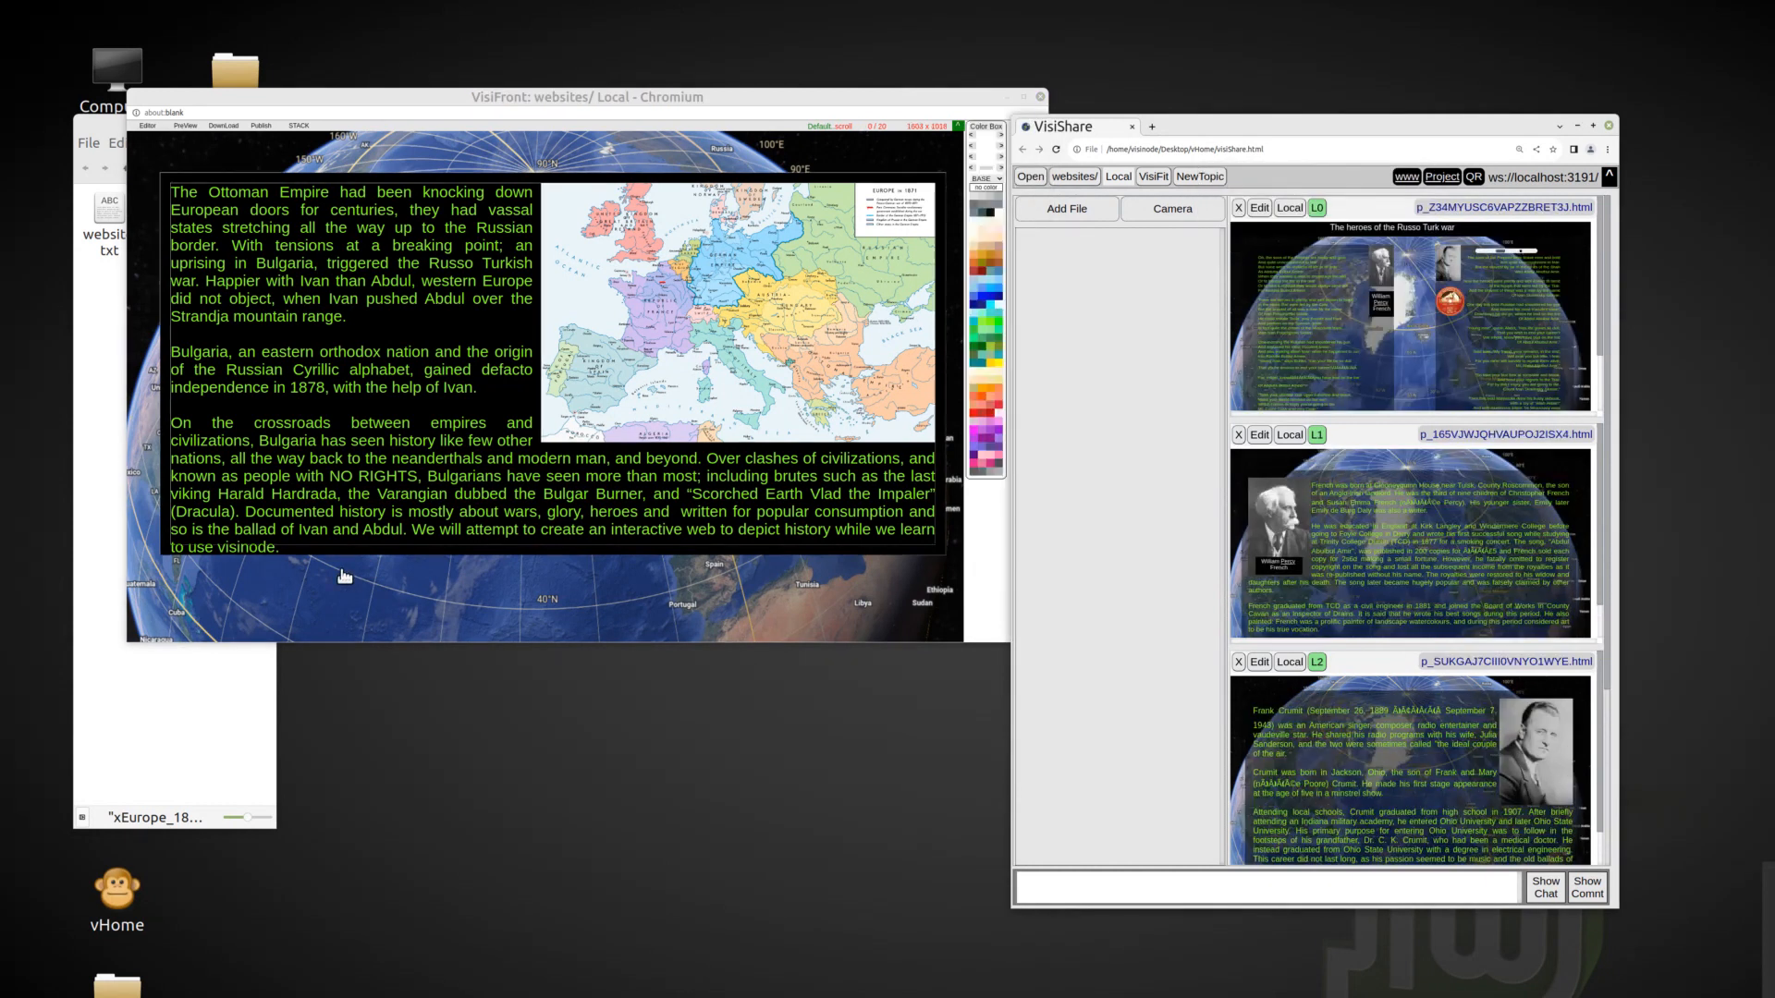
Draw a new frame below the main text block and add text to it in green.
left_click_drag(344, 575, 439, 631)
right_click(473, 586)
left_click(510, 467)
right_click(407, 584)
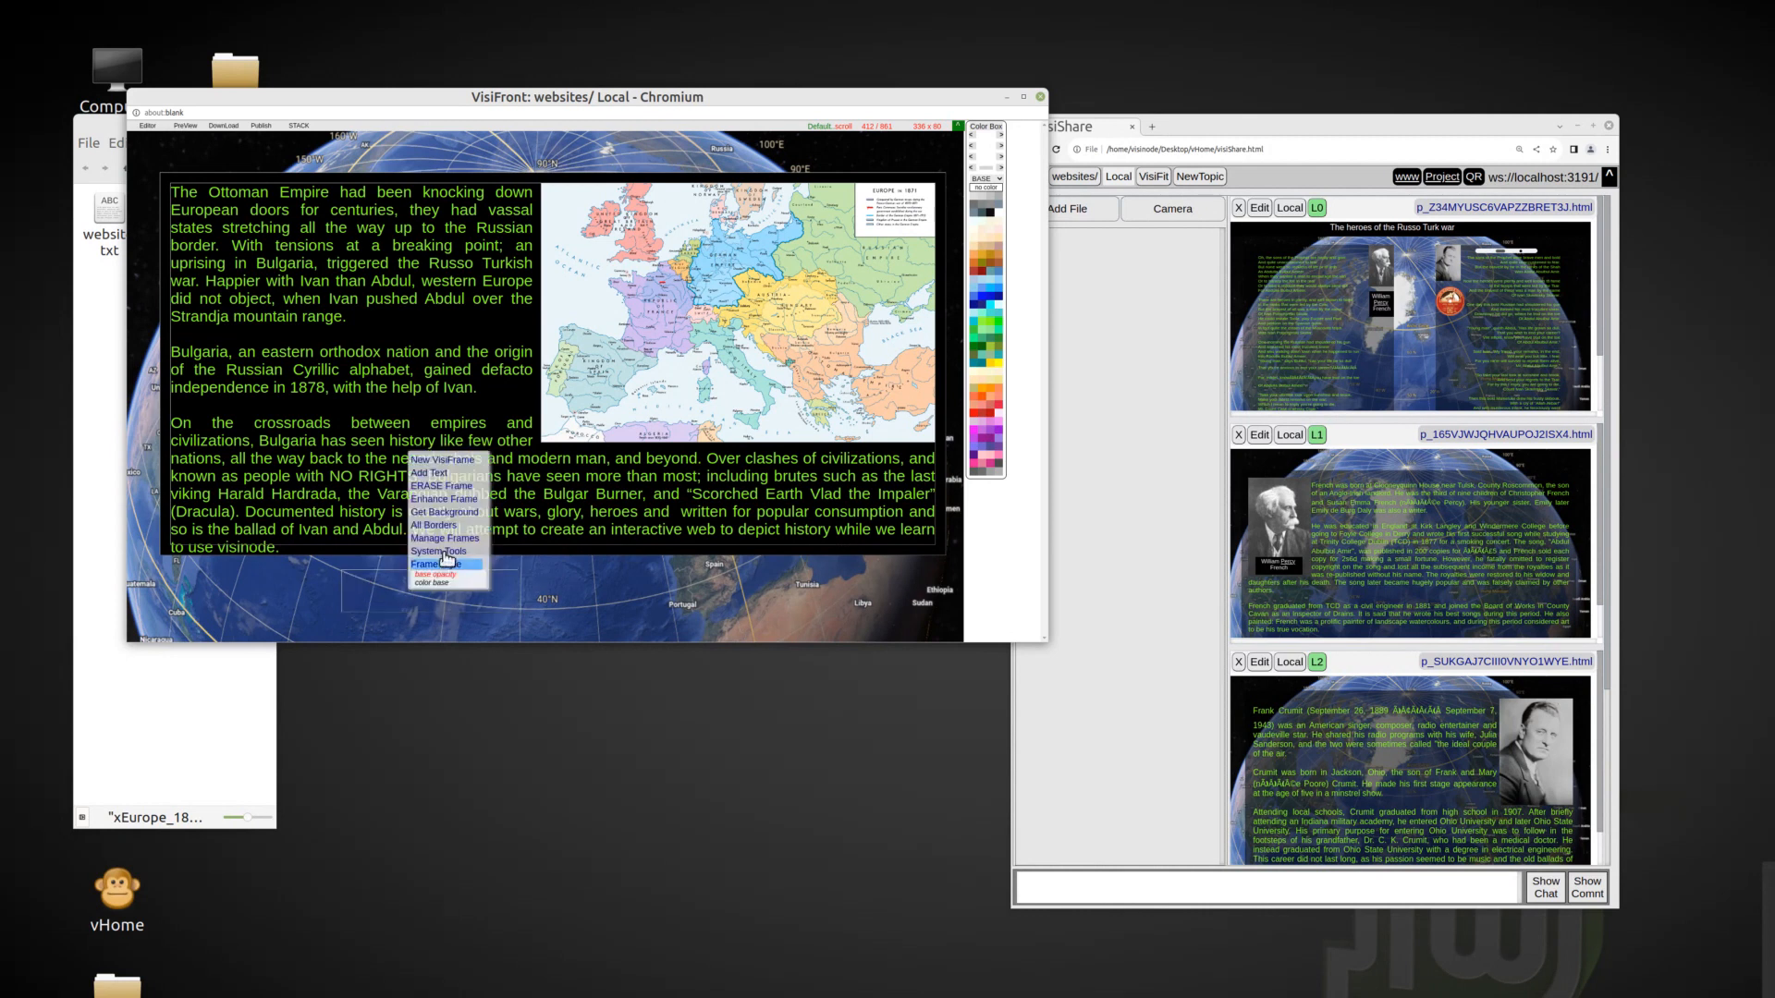
left_click(393, 574)
right_click(396, 579)
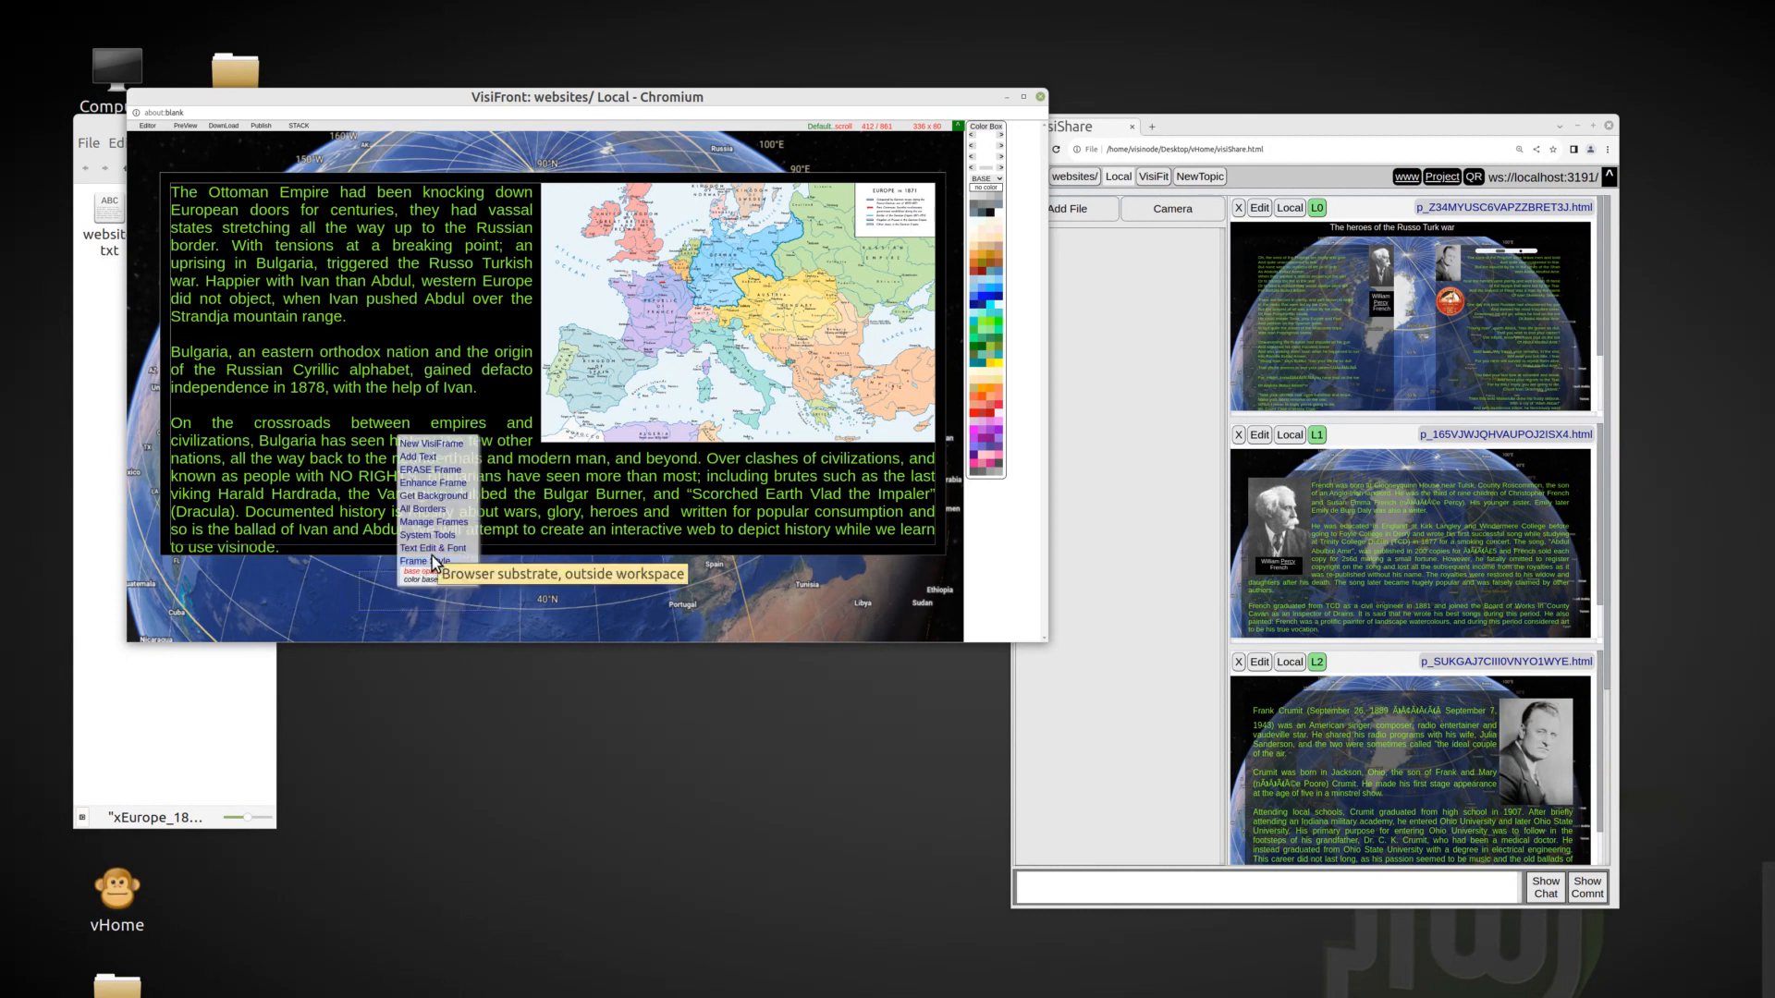
left_click(433, 549)
left_click(420, 611)
left_click(979, 320)
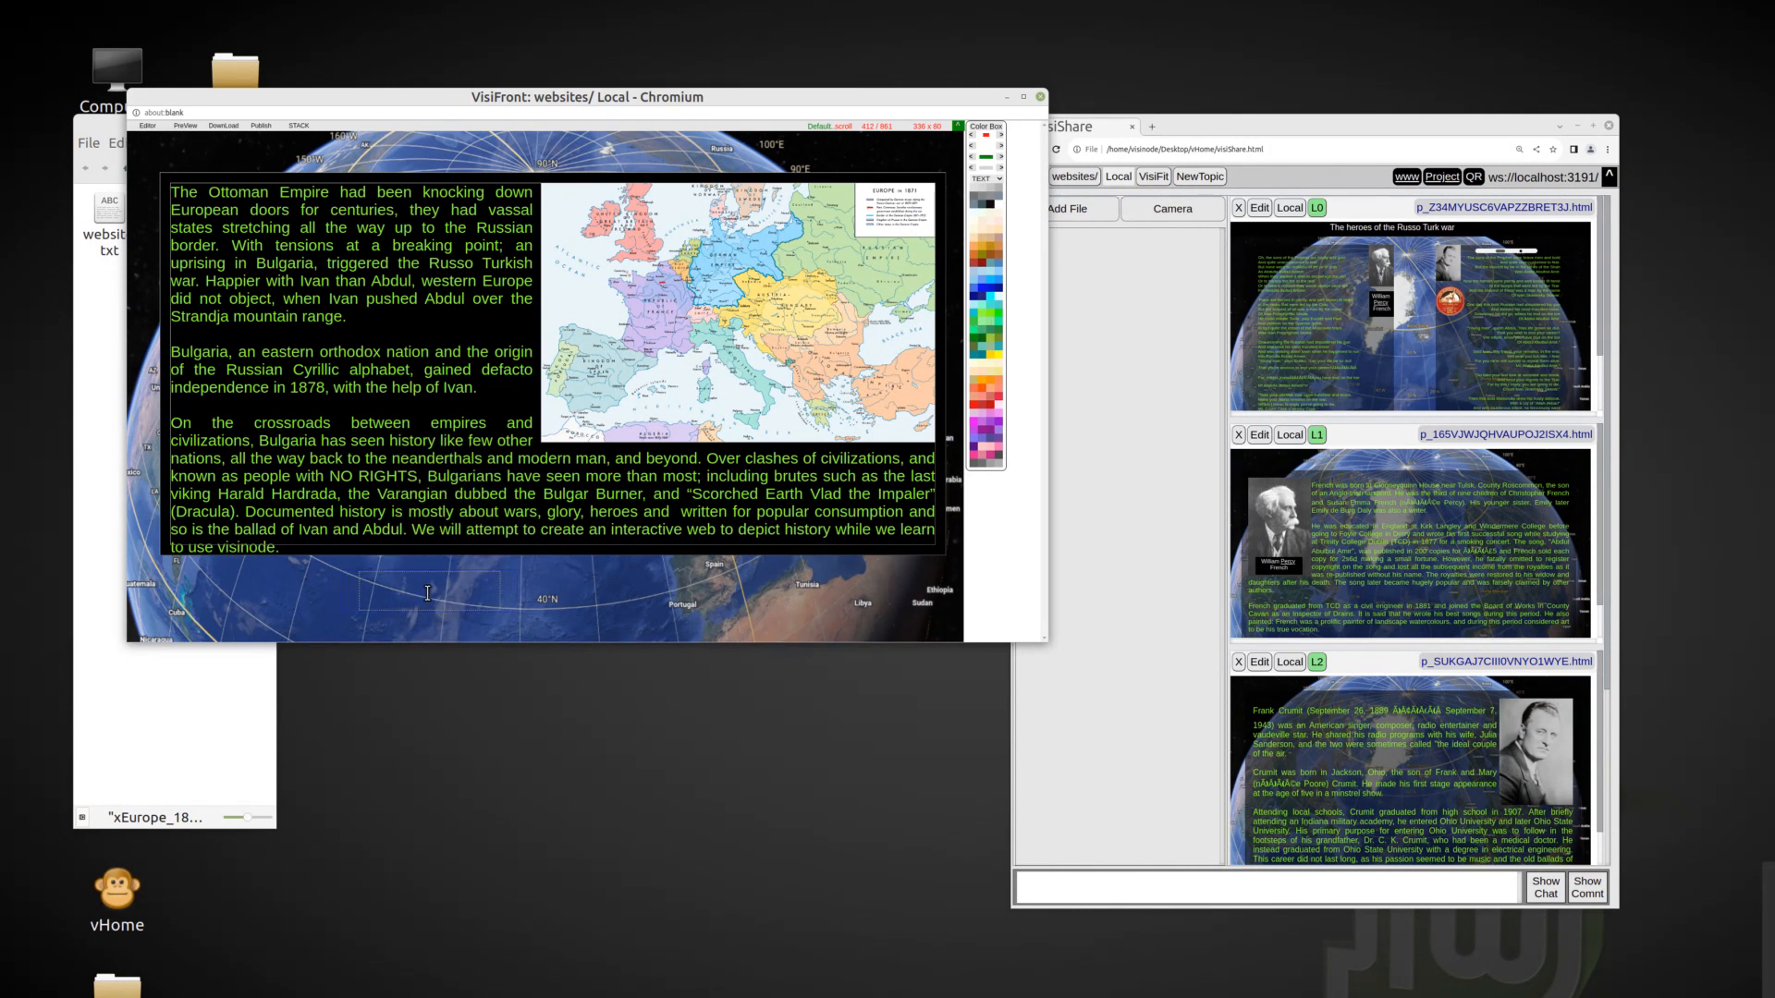
Enter the title HISTORY TOUR in the new frame, centre it in large bold letters, and move it above the main text.
left_click_drag(514, 605, 666, 625)
right_click(520, 592)
left_click(539, 563)
left_click(668, 582)
left_click_drag(345, 575, 404, 138)
right_click(574, 150)
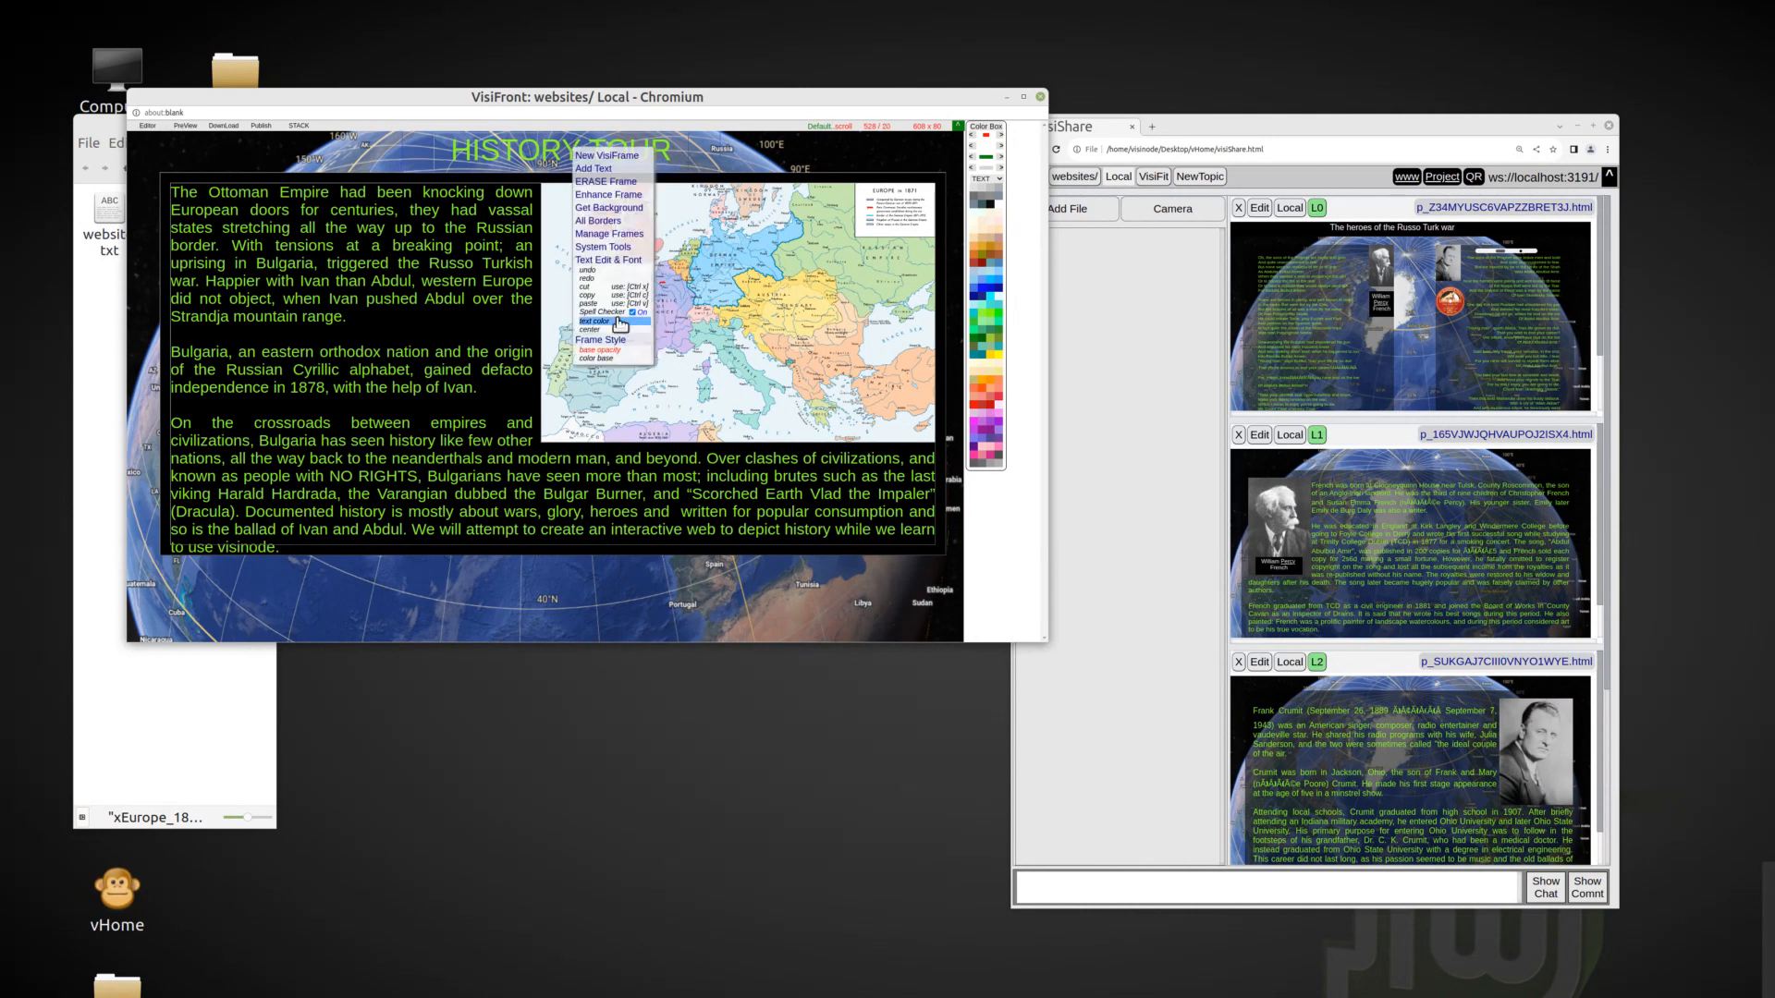
left_click(657, 513)
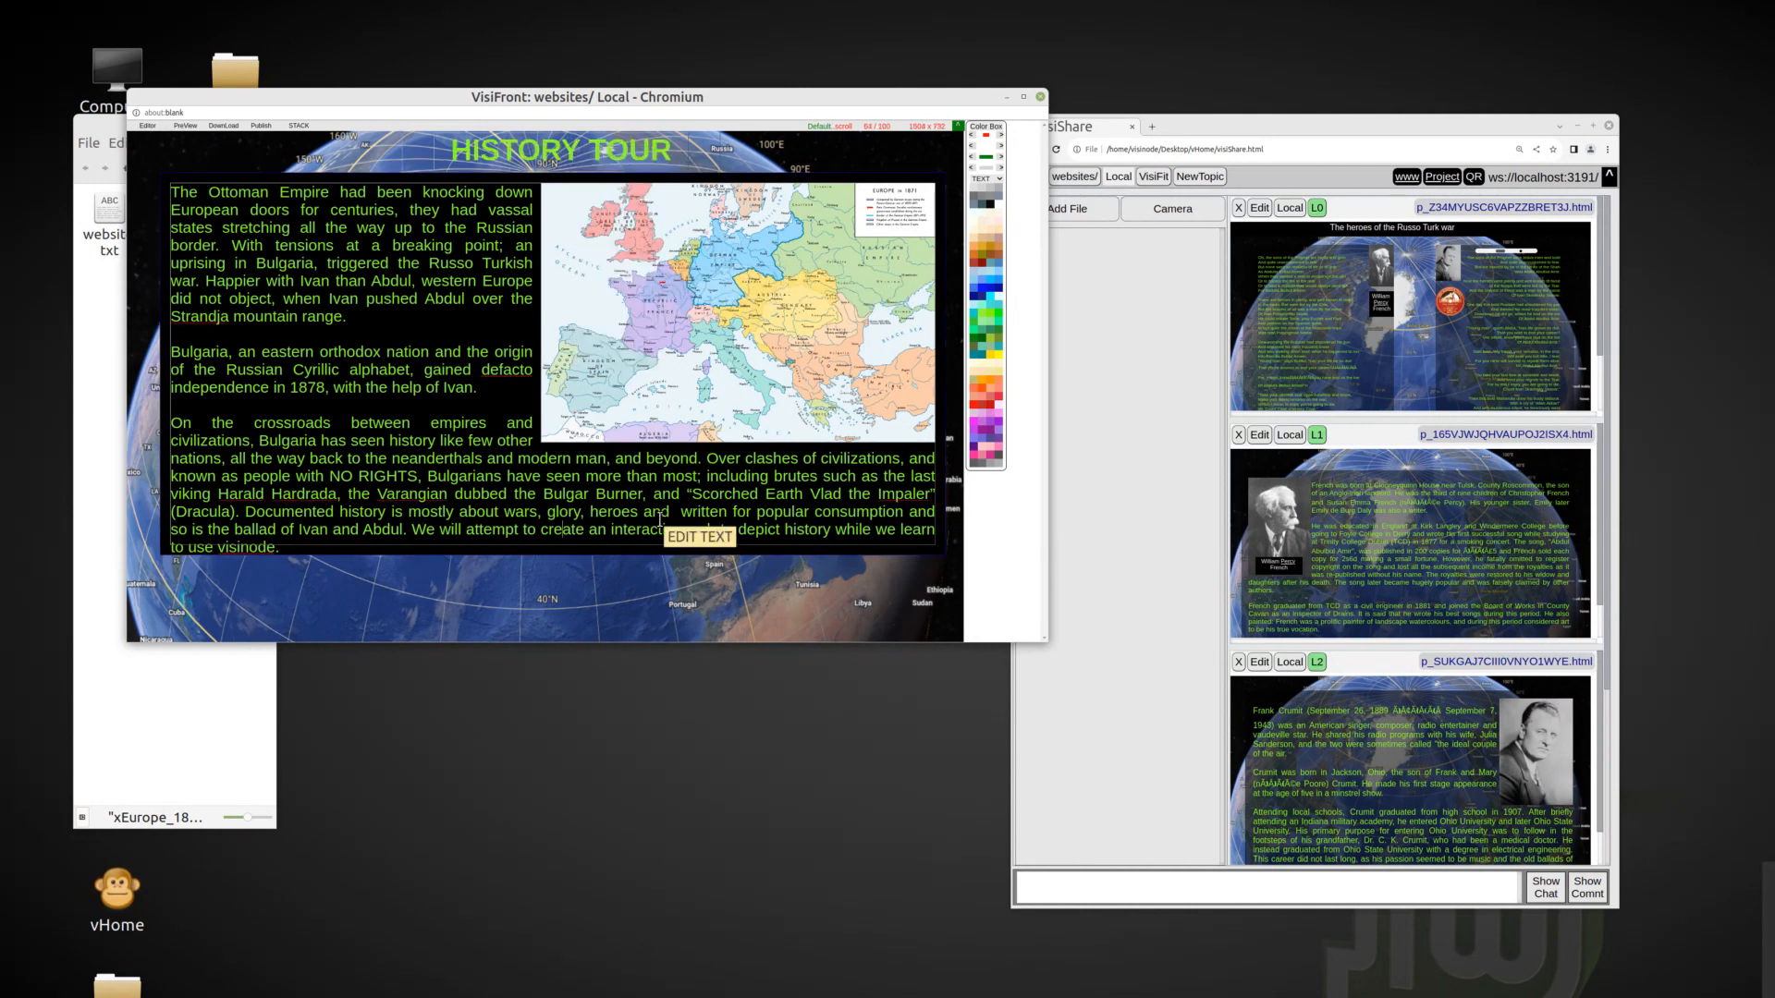
Draw another frame below the main text and enter "The Ballad of Ivan and Abdul Abulbul Ameer" in green.
right_click(315, 583)
left_click(356, 461)
left_click_drag(320, 585, 317, 555)
left_click_drag(366, 604, 554, 757)
left_click_drag(317, 554, 389, 576)
right_click(429, 592)
left_click(461, 478)
right_click(461, 599)
left_click(503, 562)
left_click(506, 618)
left_click(528, 595)
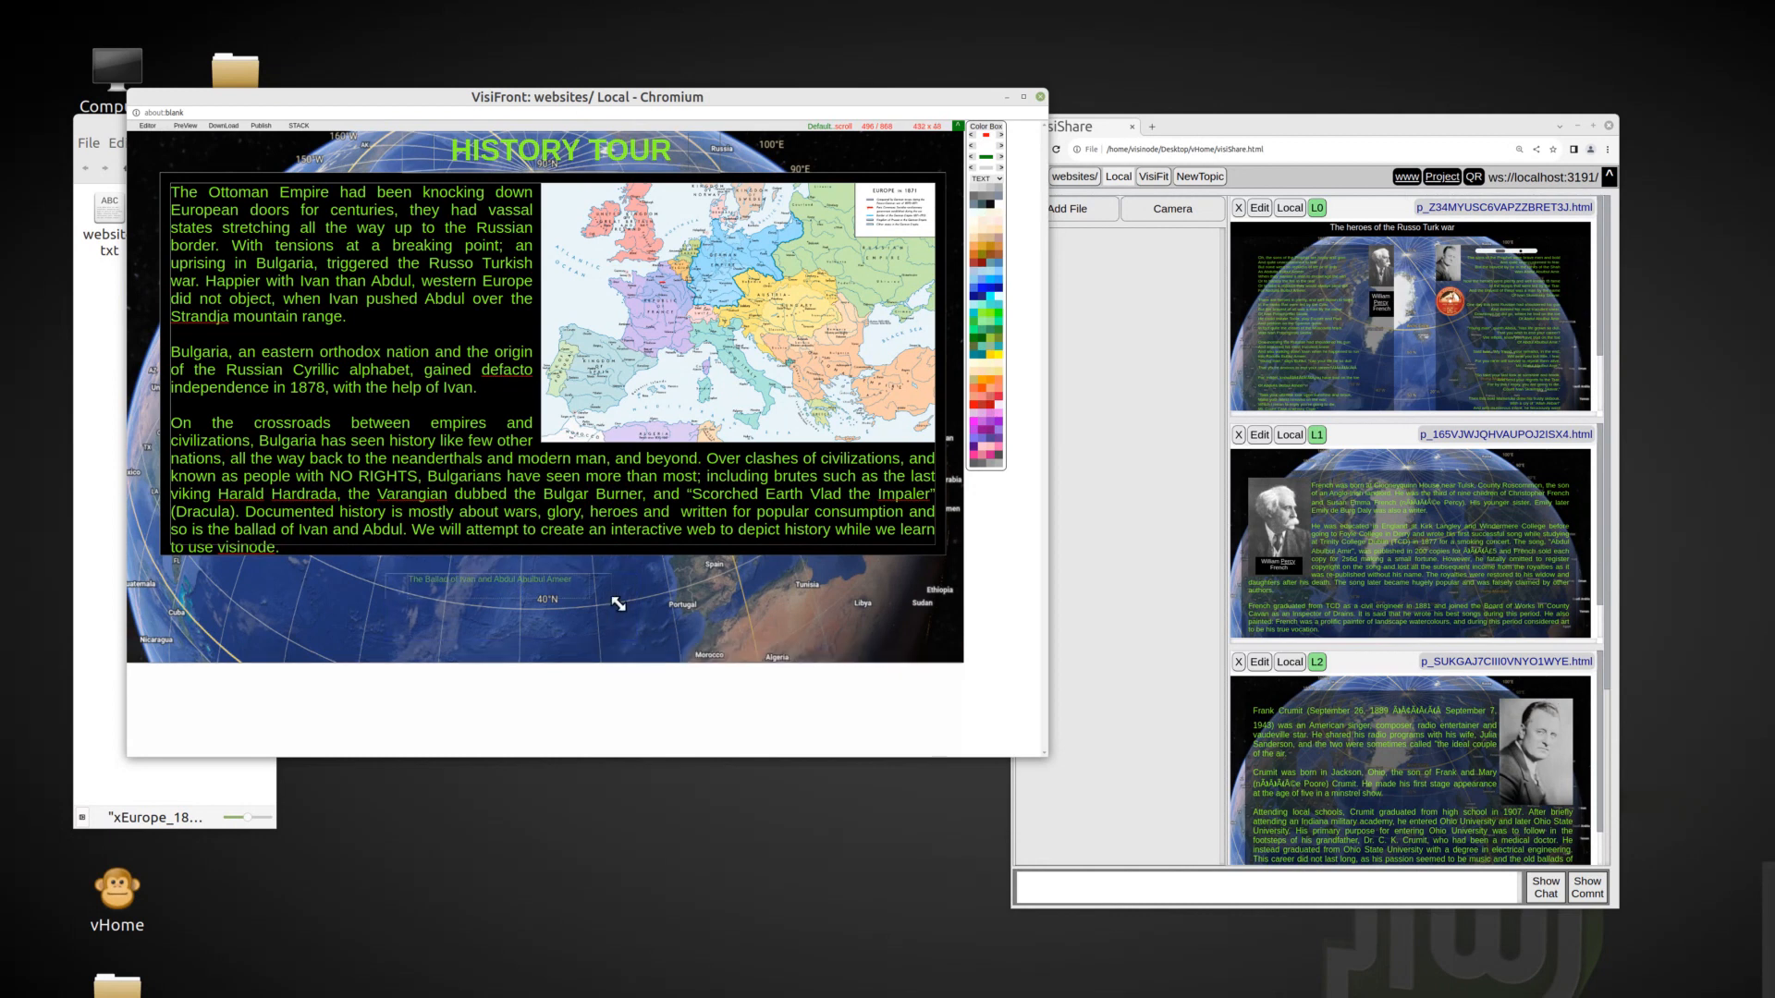
Enlarge and centre the ballad title, and widen its frame to match the main text block.
left_click_drag(611, 579, 504, 583)
right_click(504, 584)
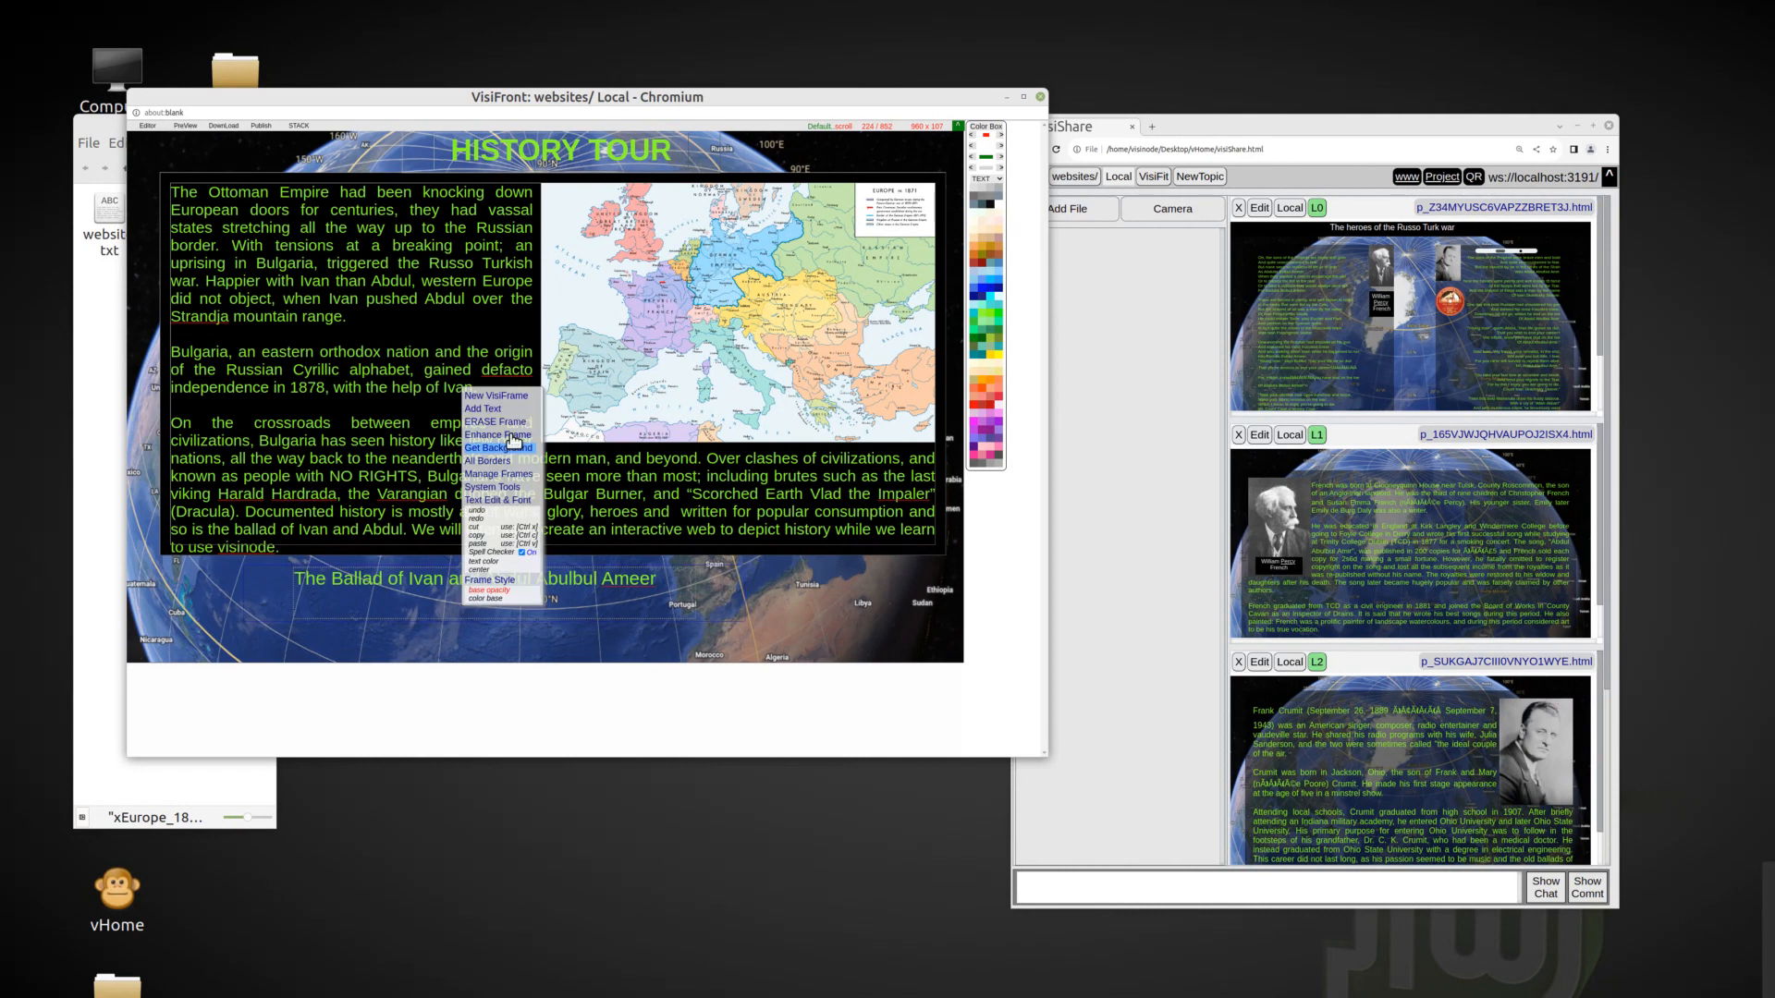
left_click(486, 570)
left_click_drag(742, 616, 862, 617)
left_click_drag(246, 566, 171, 558)
left_click_drag(784, 560, 944, 561)
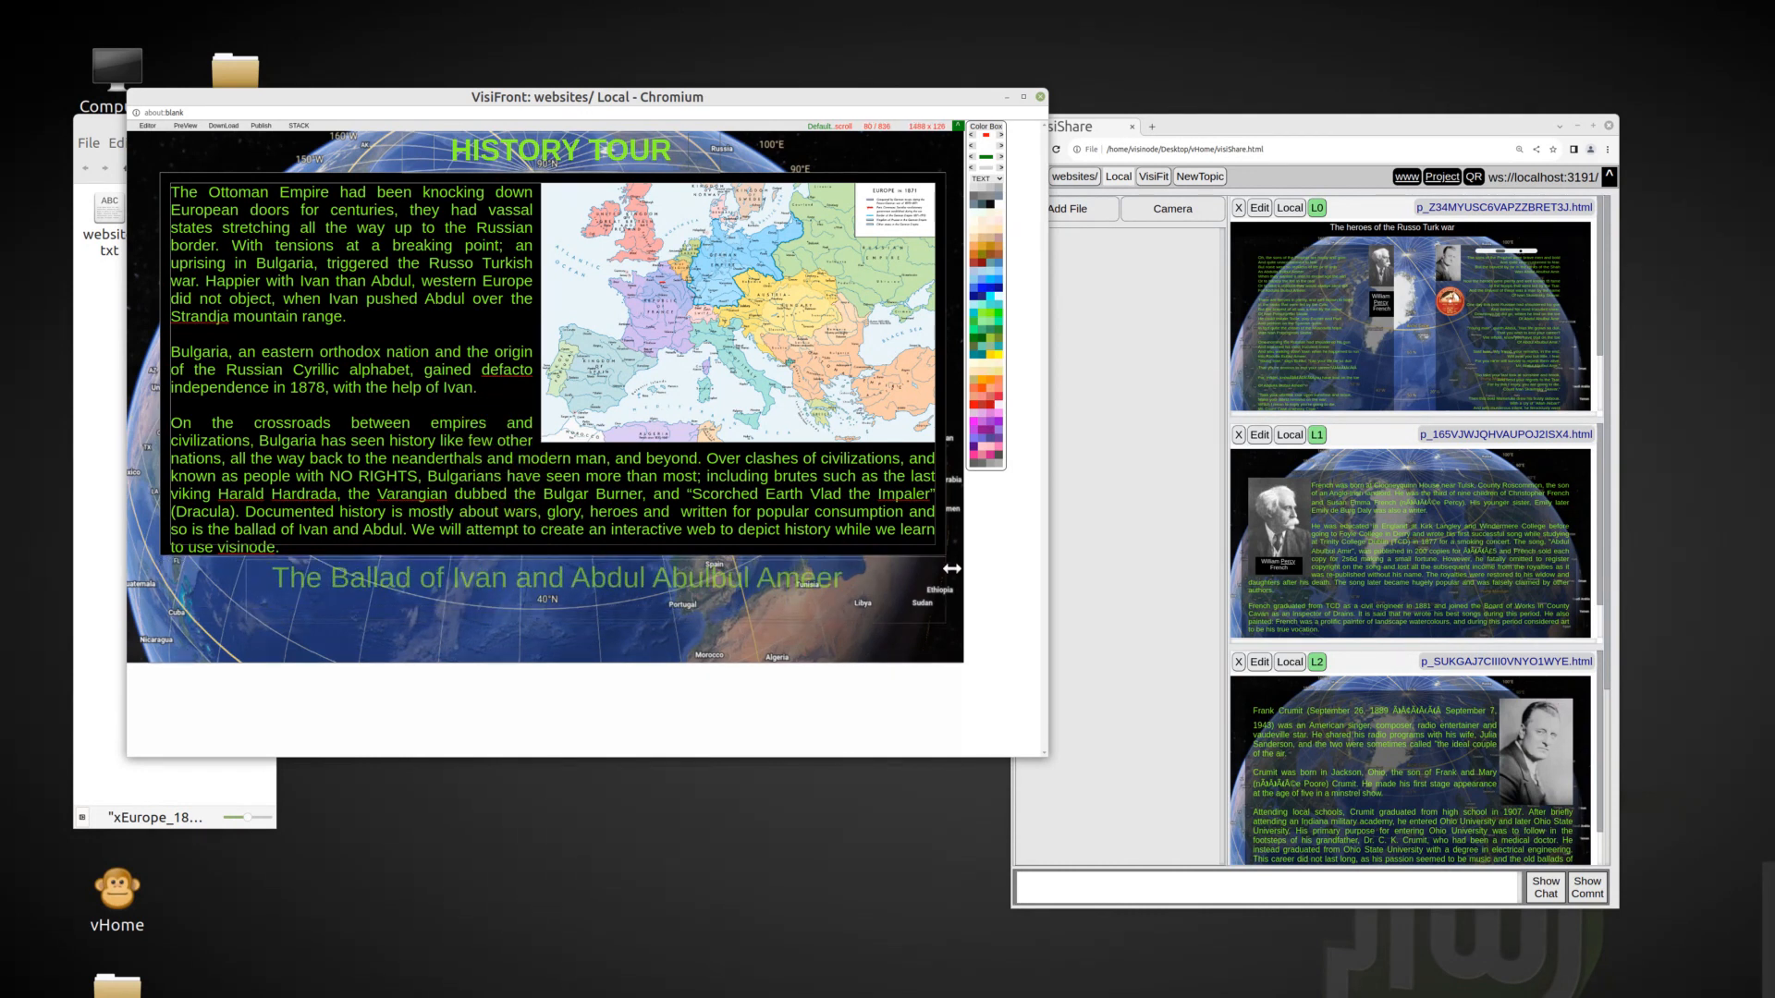
Color the page substrate around and below the globe black.
right_click(452, 699)
left_click(514, 692)
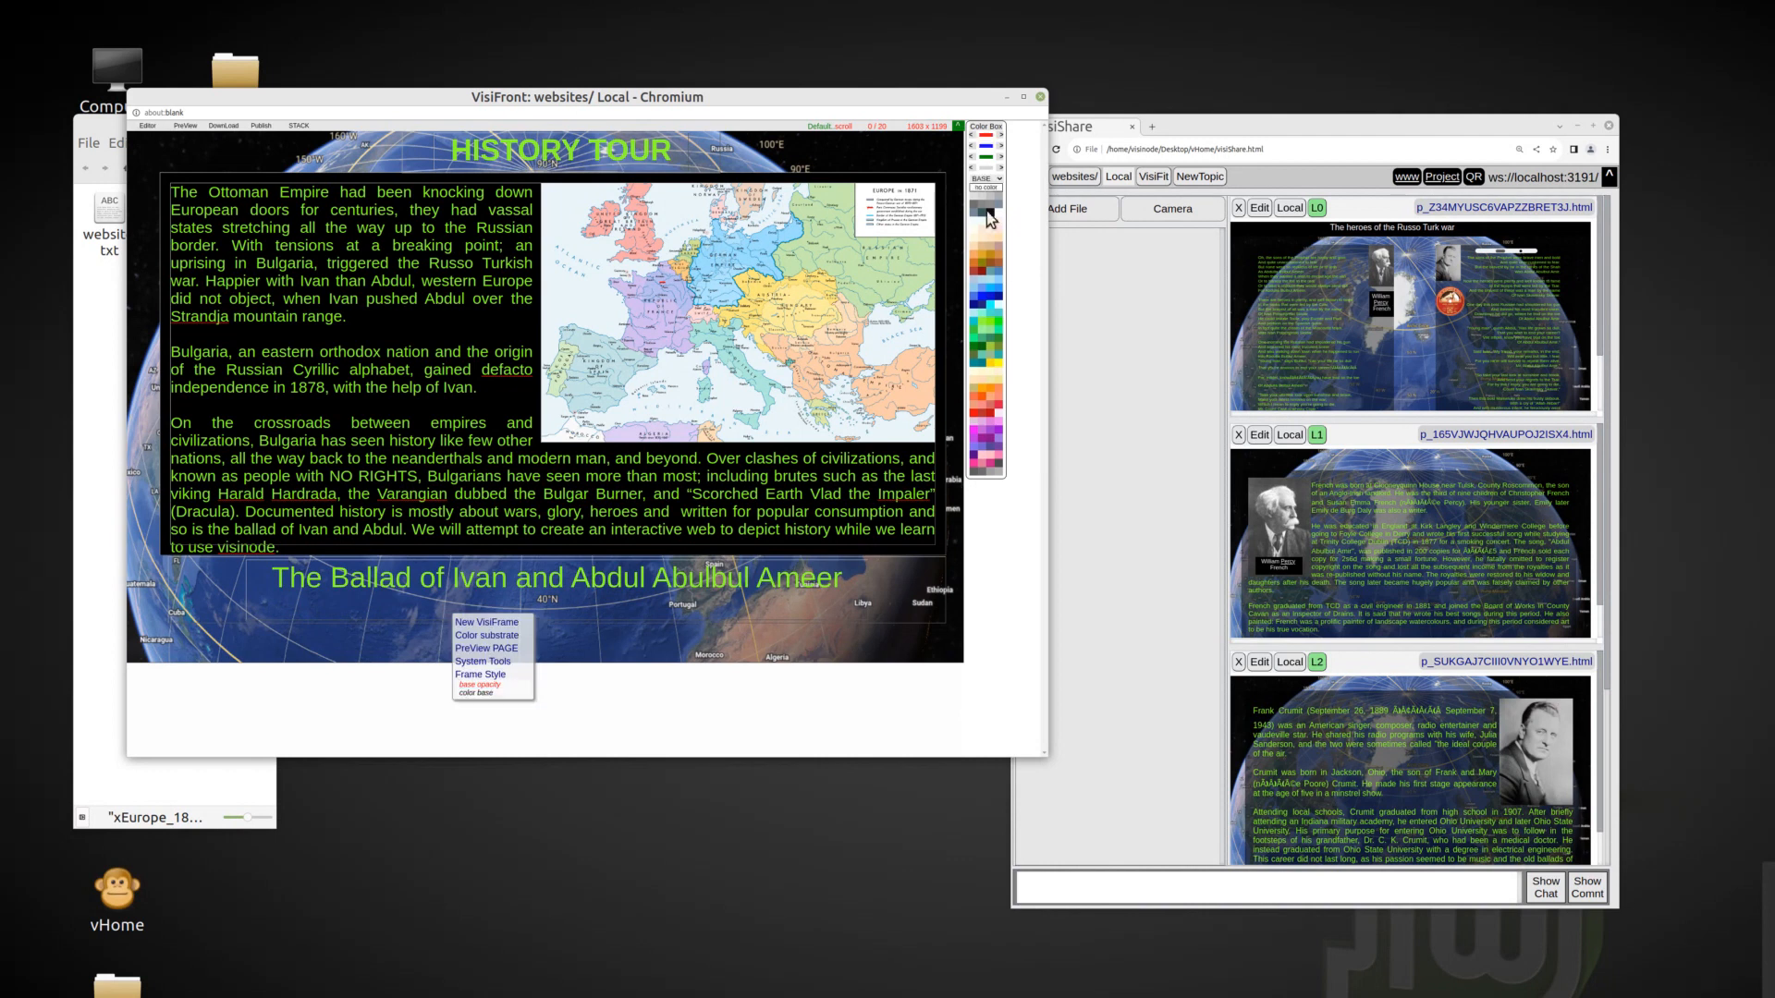
left_click(989, 211)
right_click(996, 635)
left_click(986, 608)
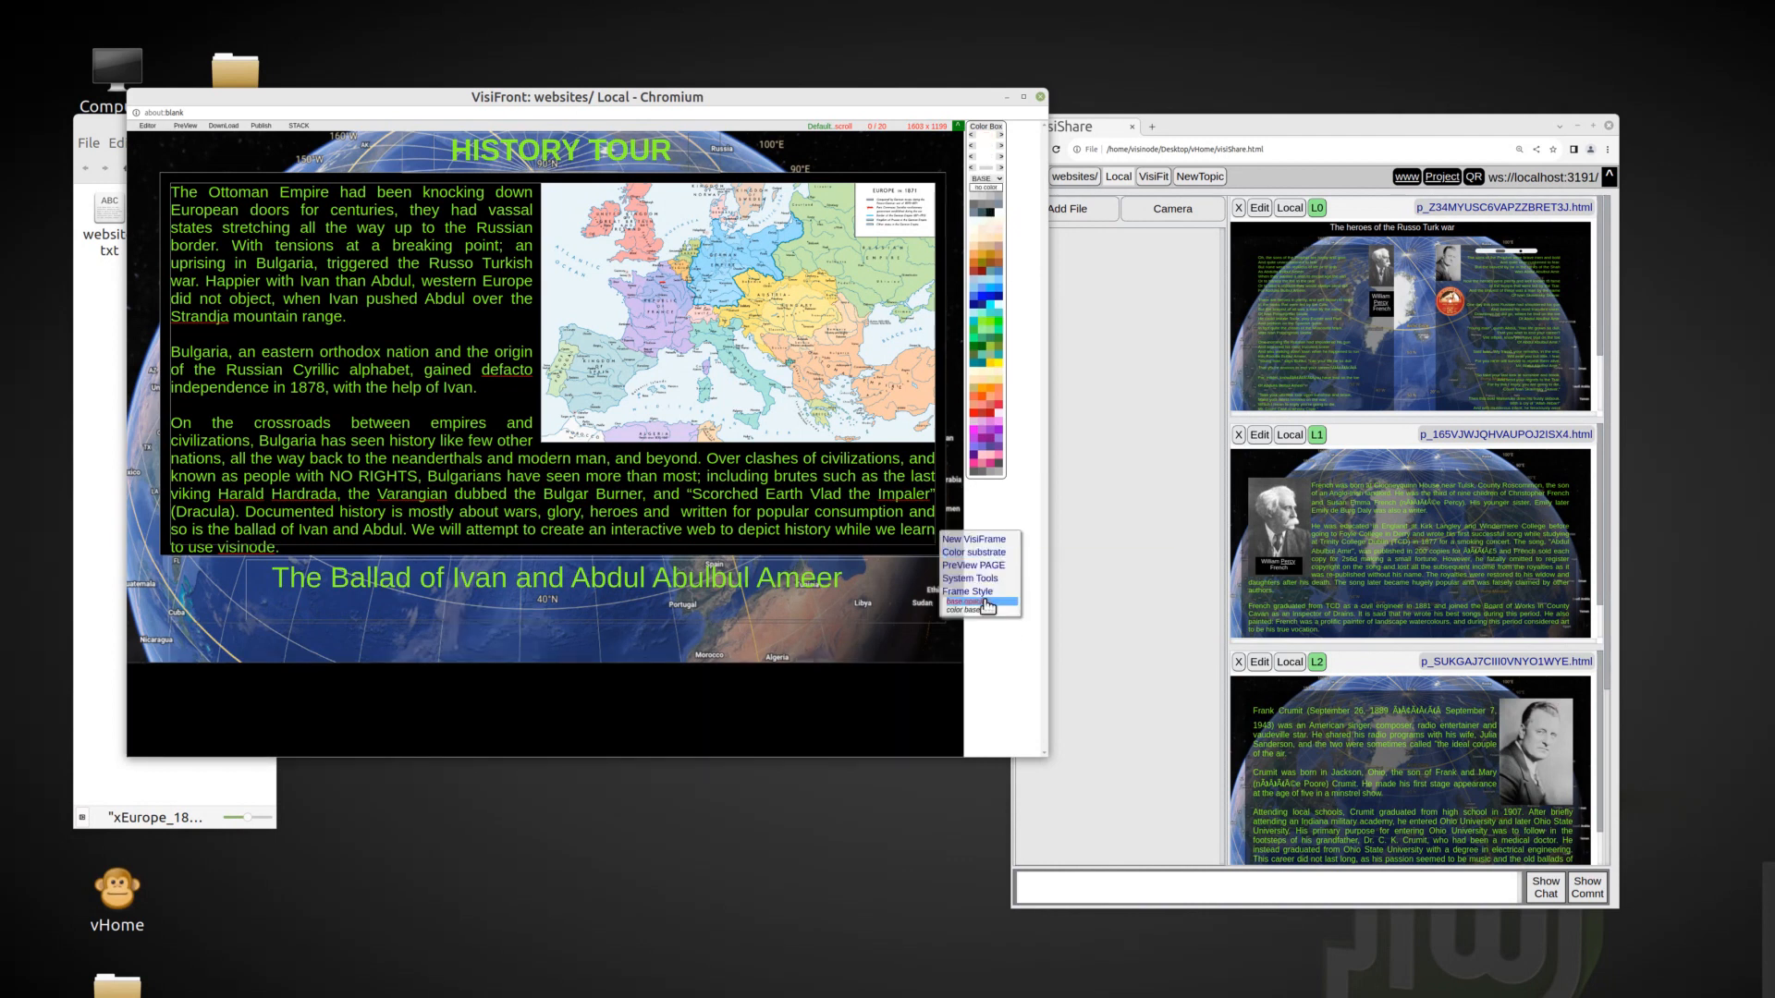
left_click(989, 213)
Move the ballad title slightly lower, trim its frame, and extend the editor window downward.
left_click_drag(379, 609, 371, 634)
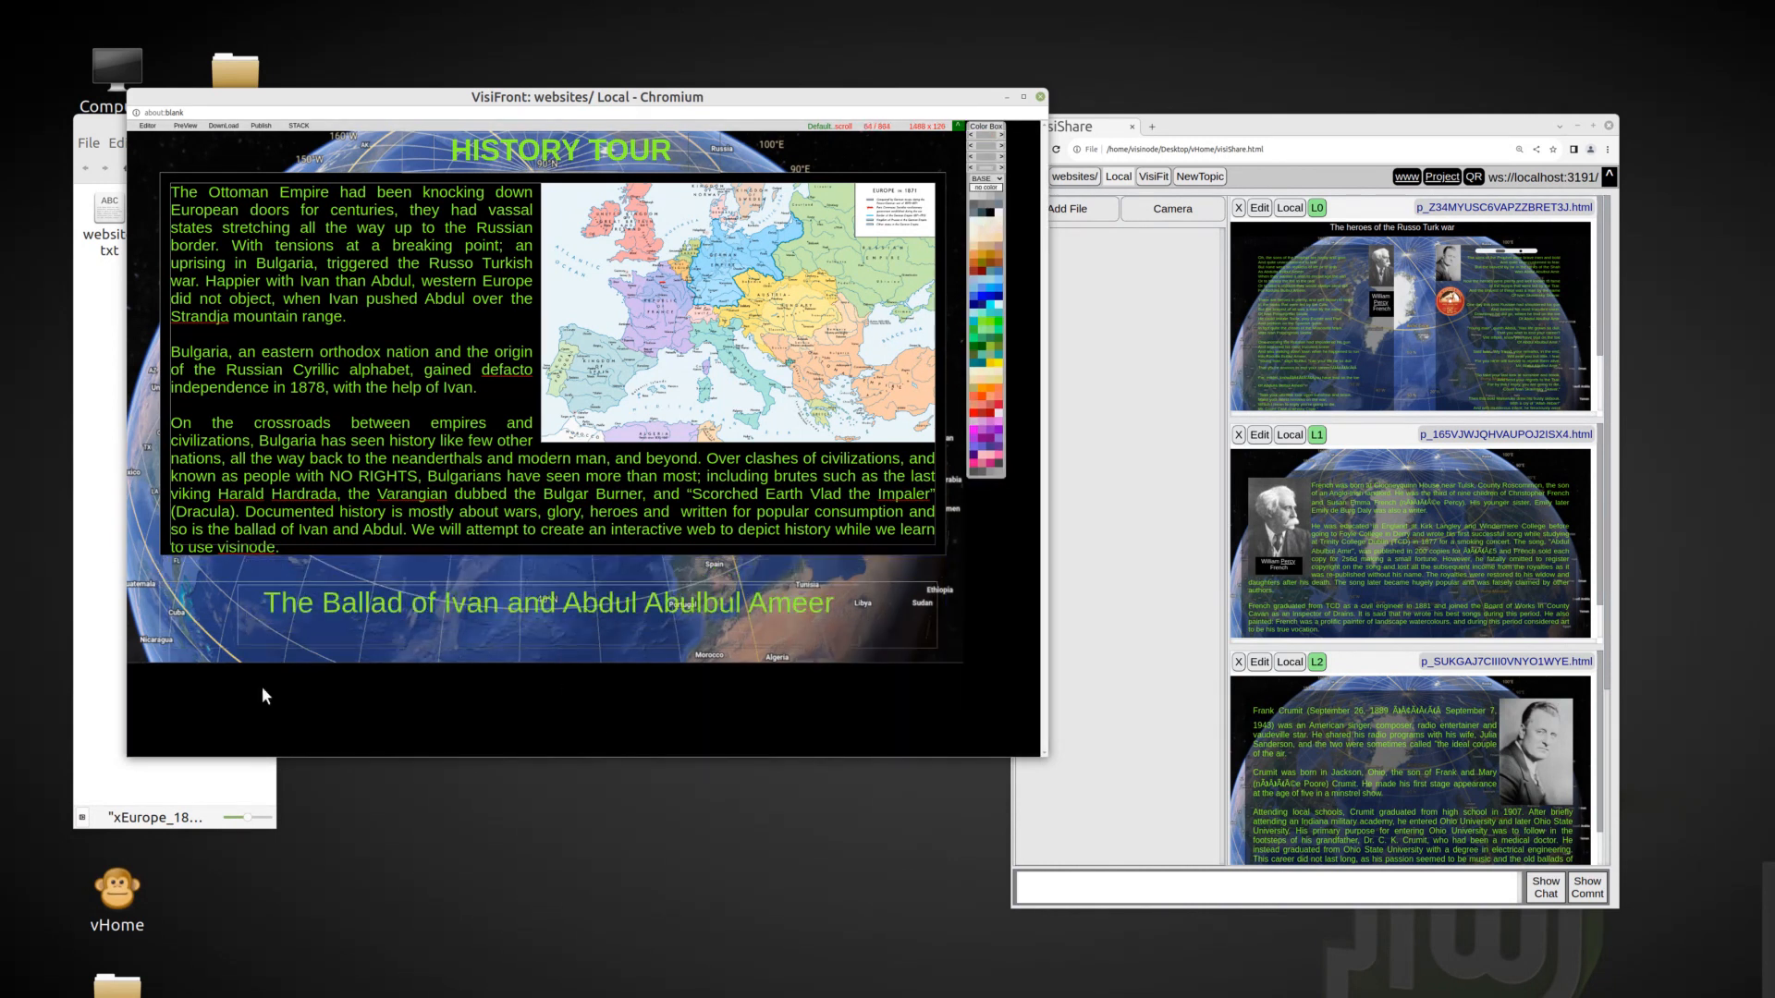
left_click_drag(936, 651, 929, 635)
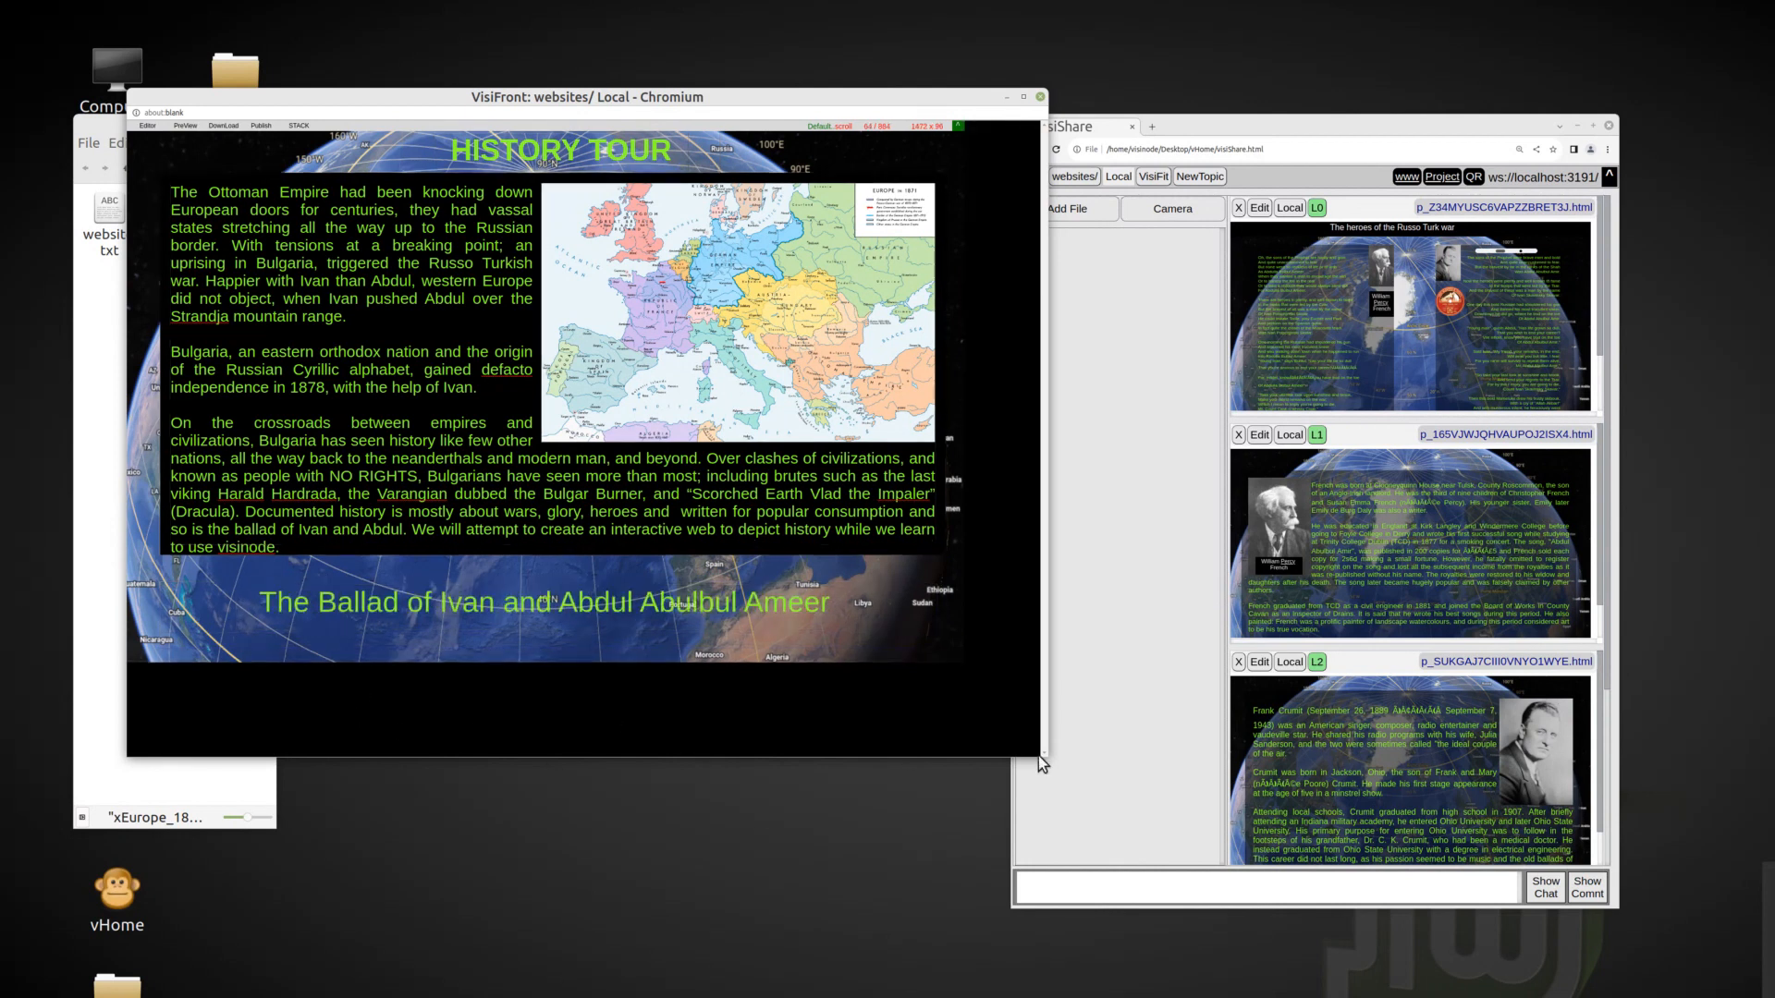
left_click_drag(1031, 756, 1030, 879)
right_click(380, 740)
left_click(388, 661)
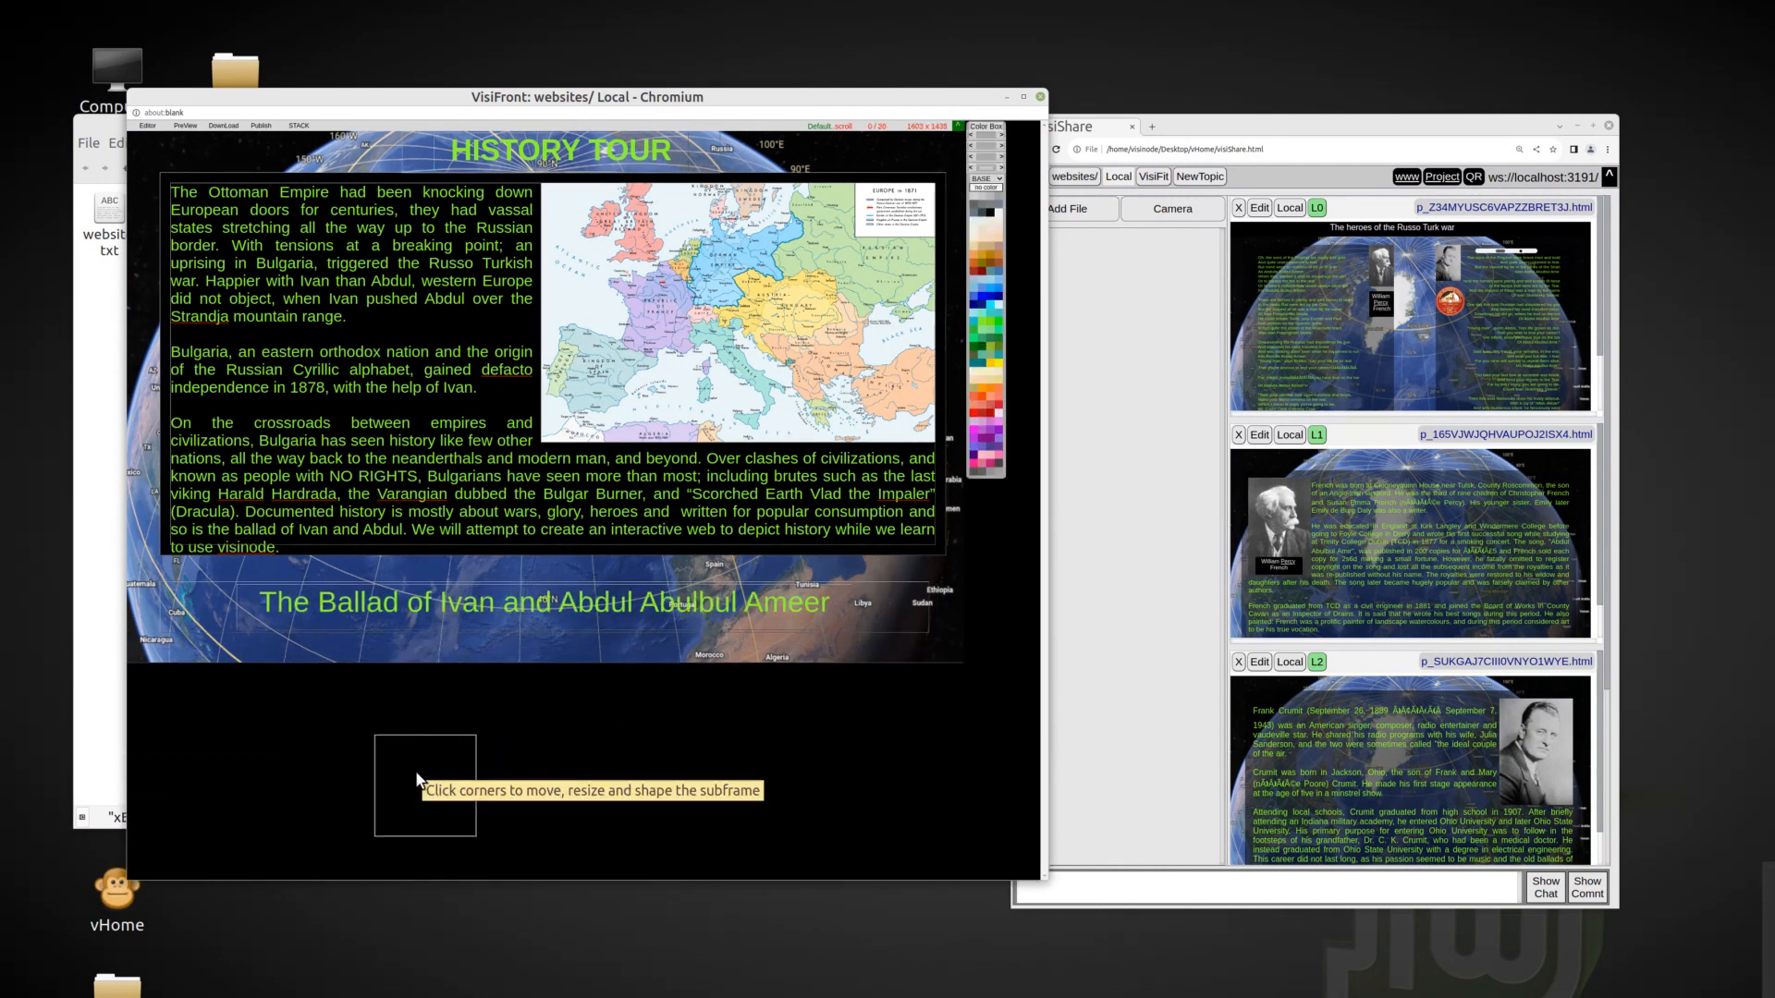
right_click(417, 779)
left_click(473, 671)
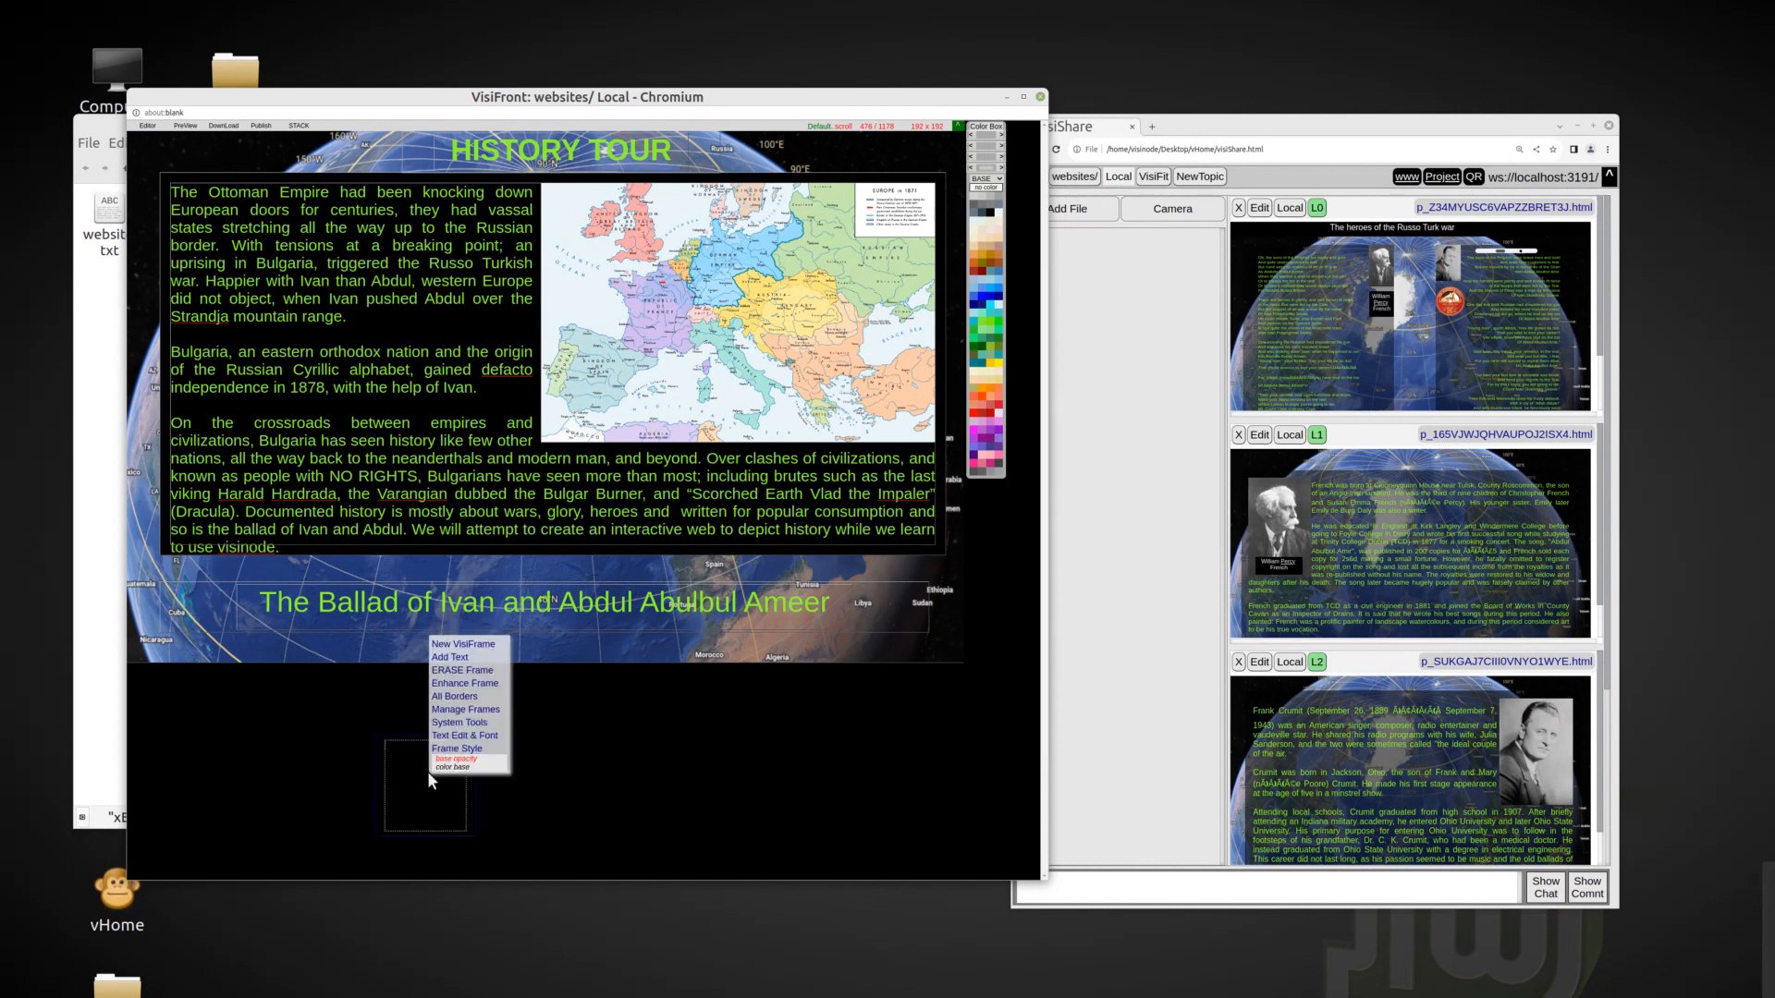
left_click(998, 198)
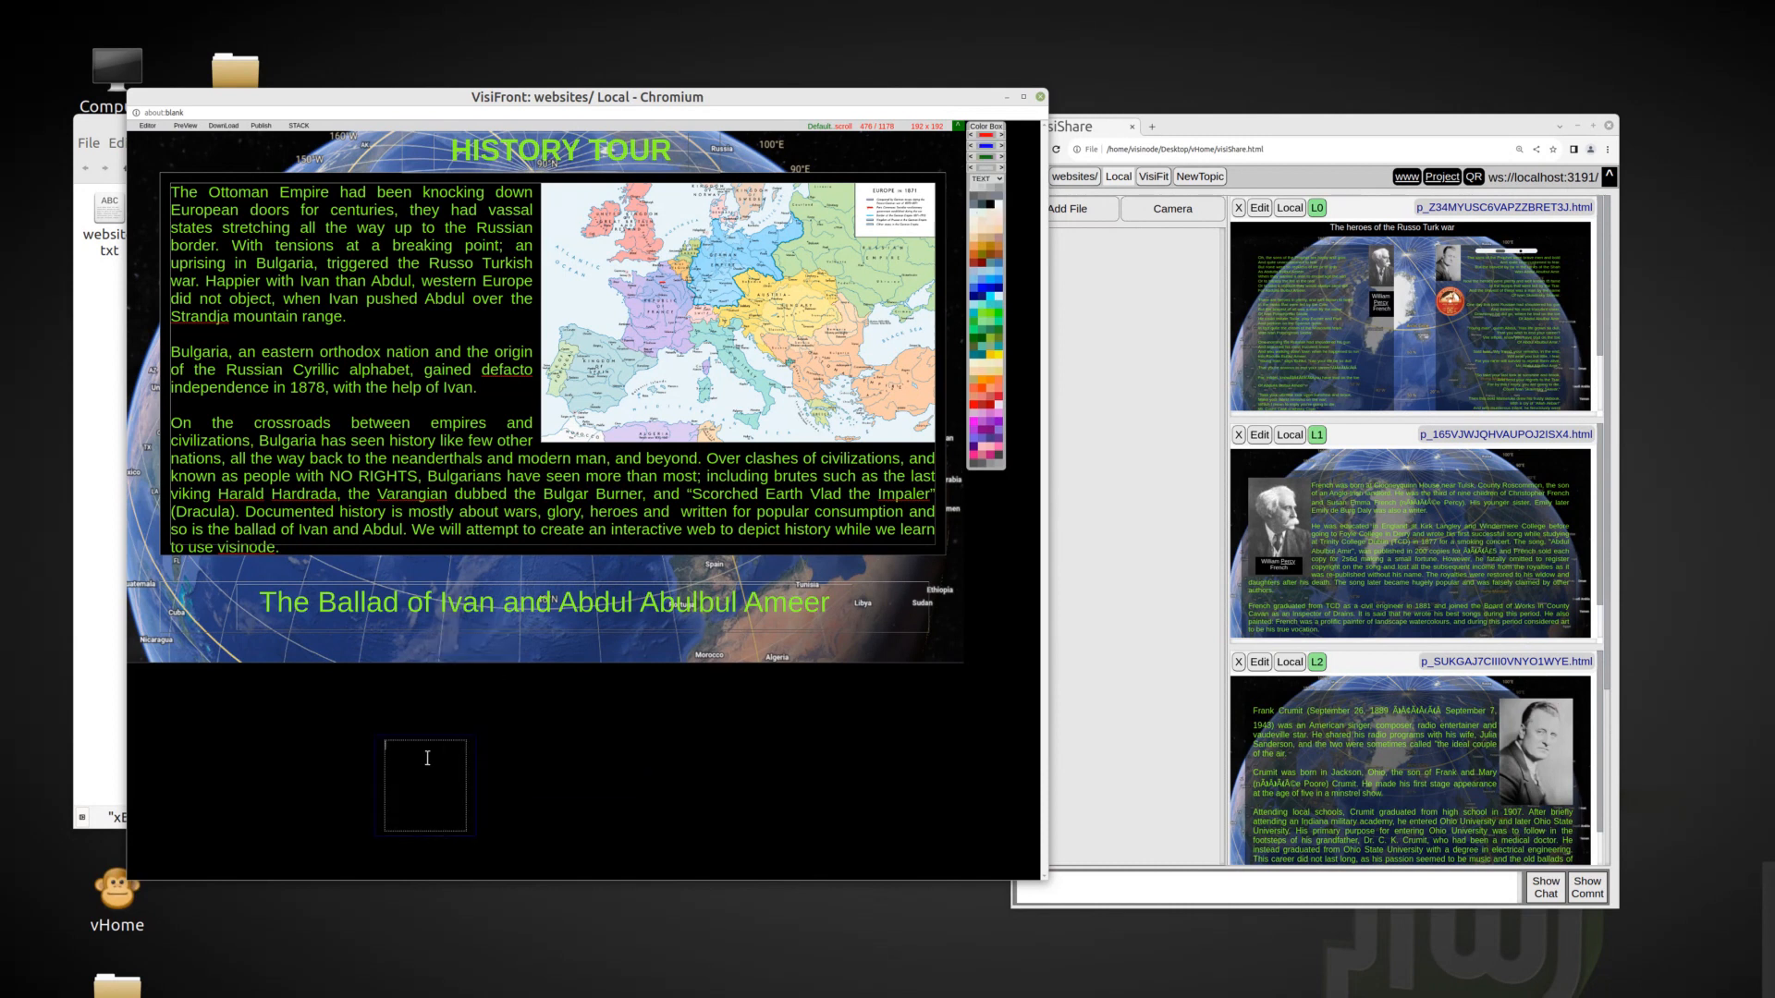
Draw a wide frame about 1424 wide across the black area below the globe and nest a small button frame inside it.
right_click(195, 728)
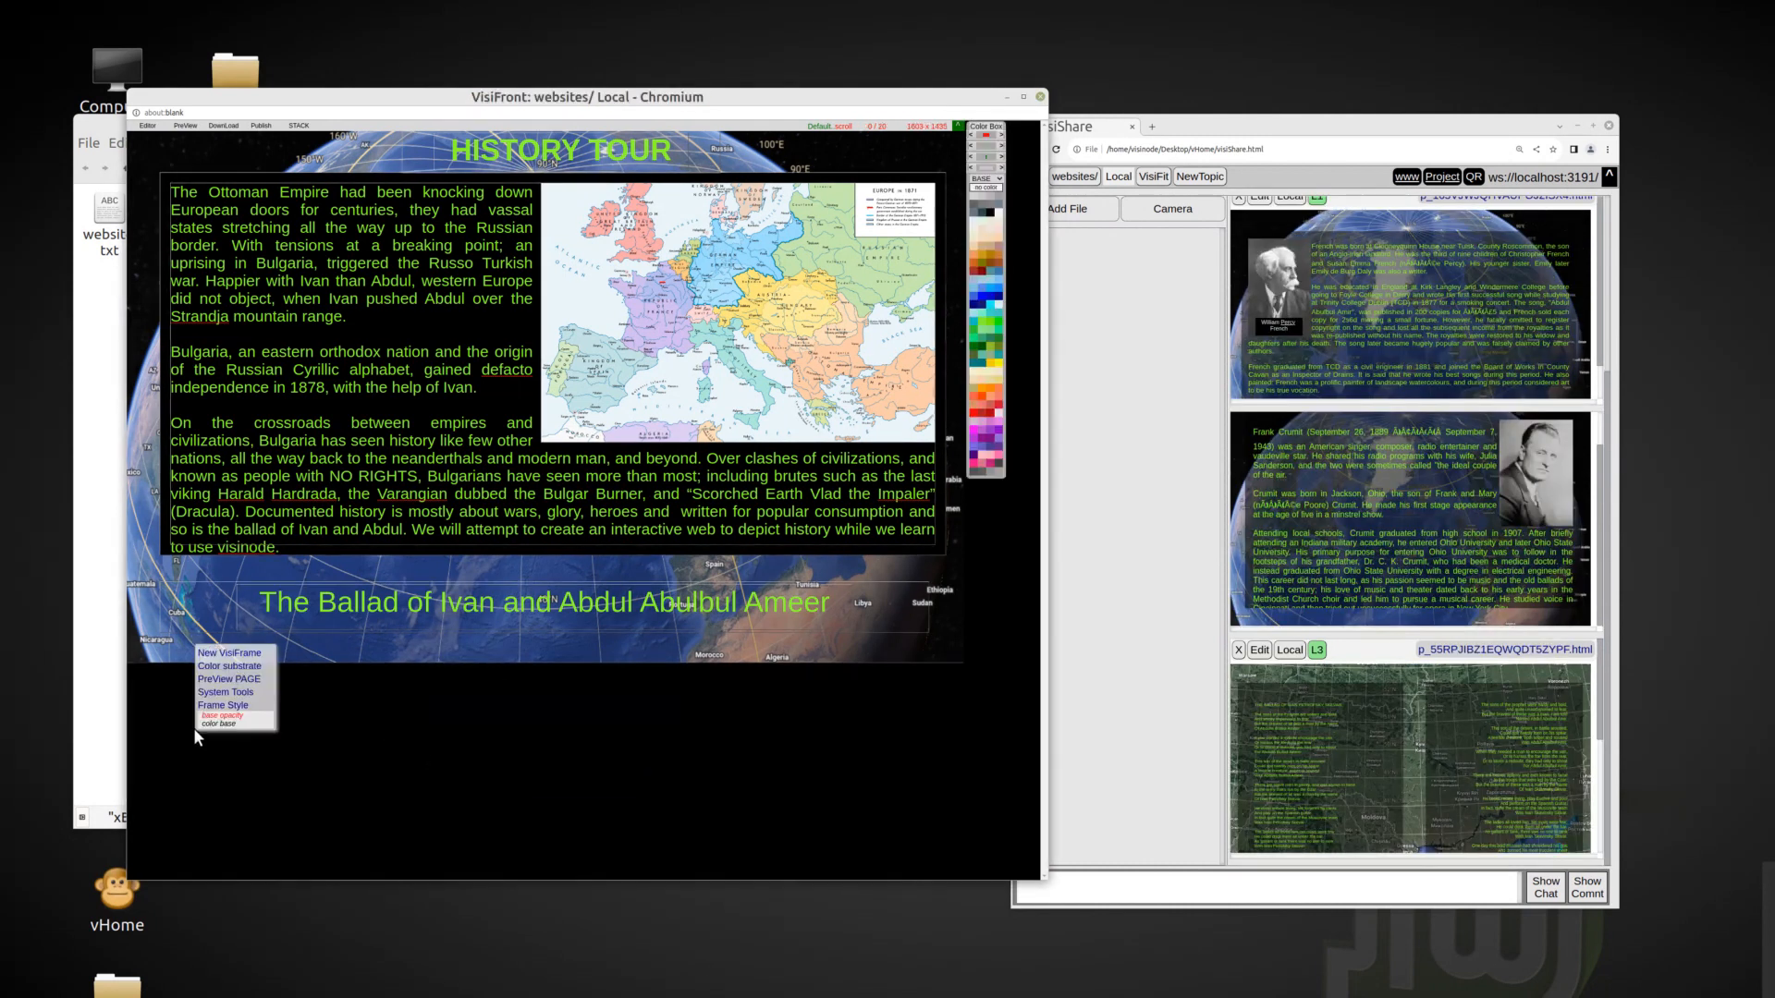
left_click(237, 653)
left_click_drag(294, 829, 939, 797)
right_click(245, 759)
left_click(277, 641)
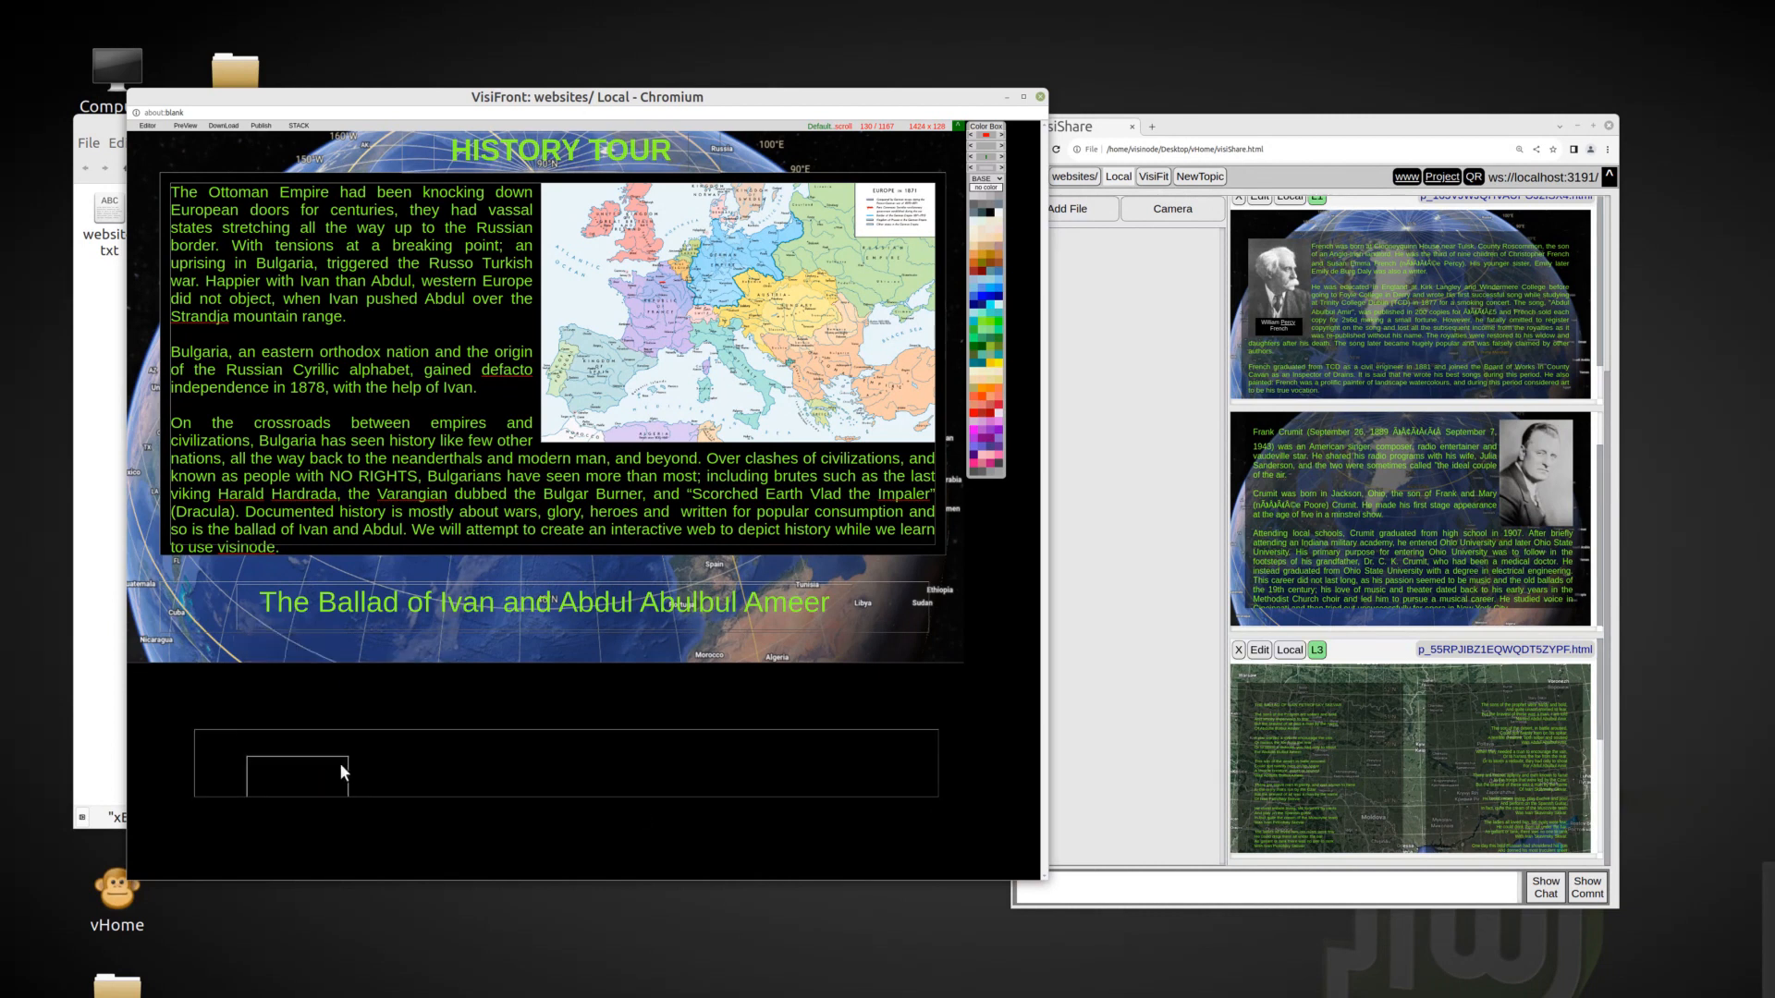
left_click_drag(355, 796, 384, 783)
Add the text "The Original" in white to the nested frame.
right_click(305, 774)
left_click(334, 667)
right_click(315, 772)
left_click(353, 729)
left_click(336, 788)
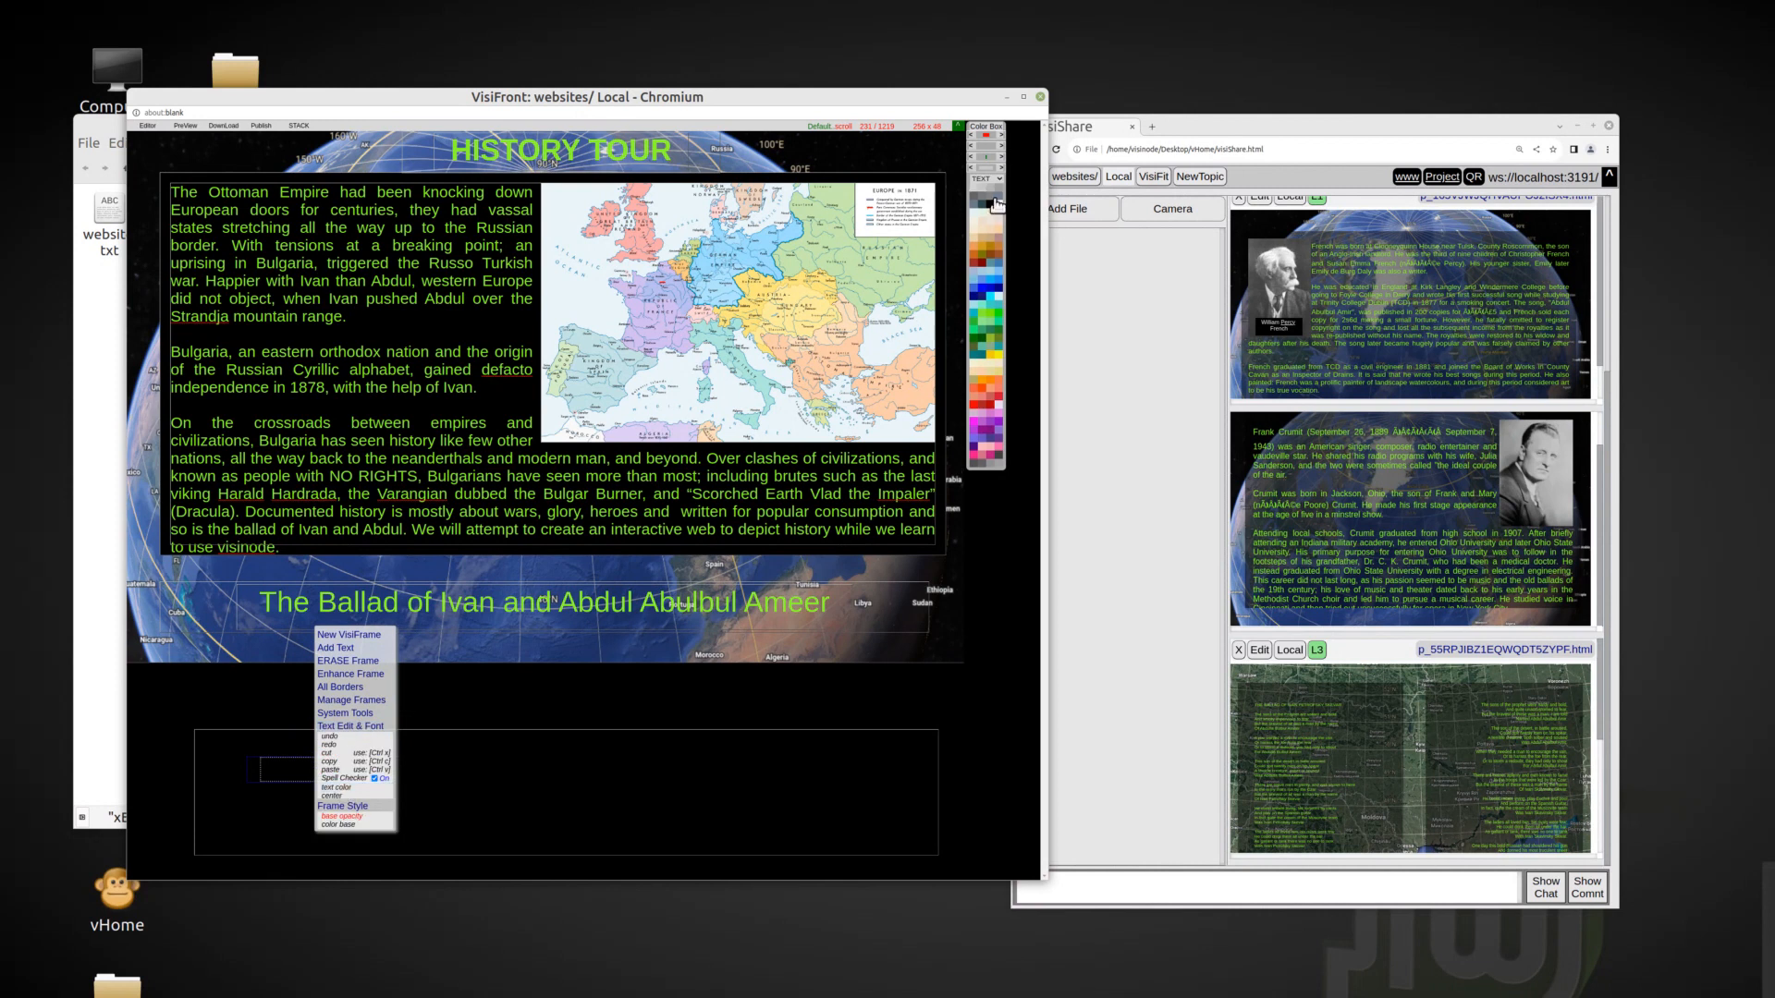
type("The Original")
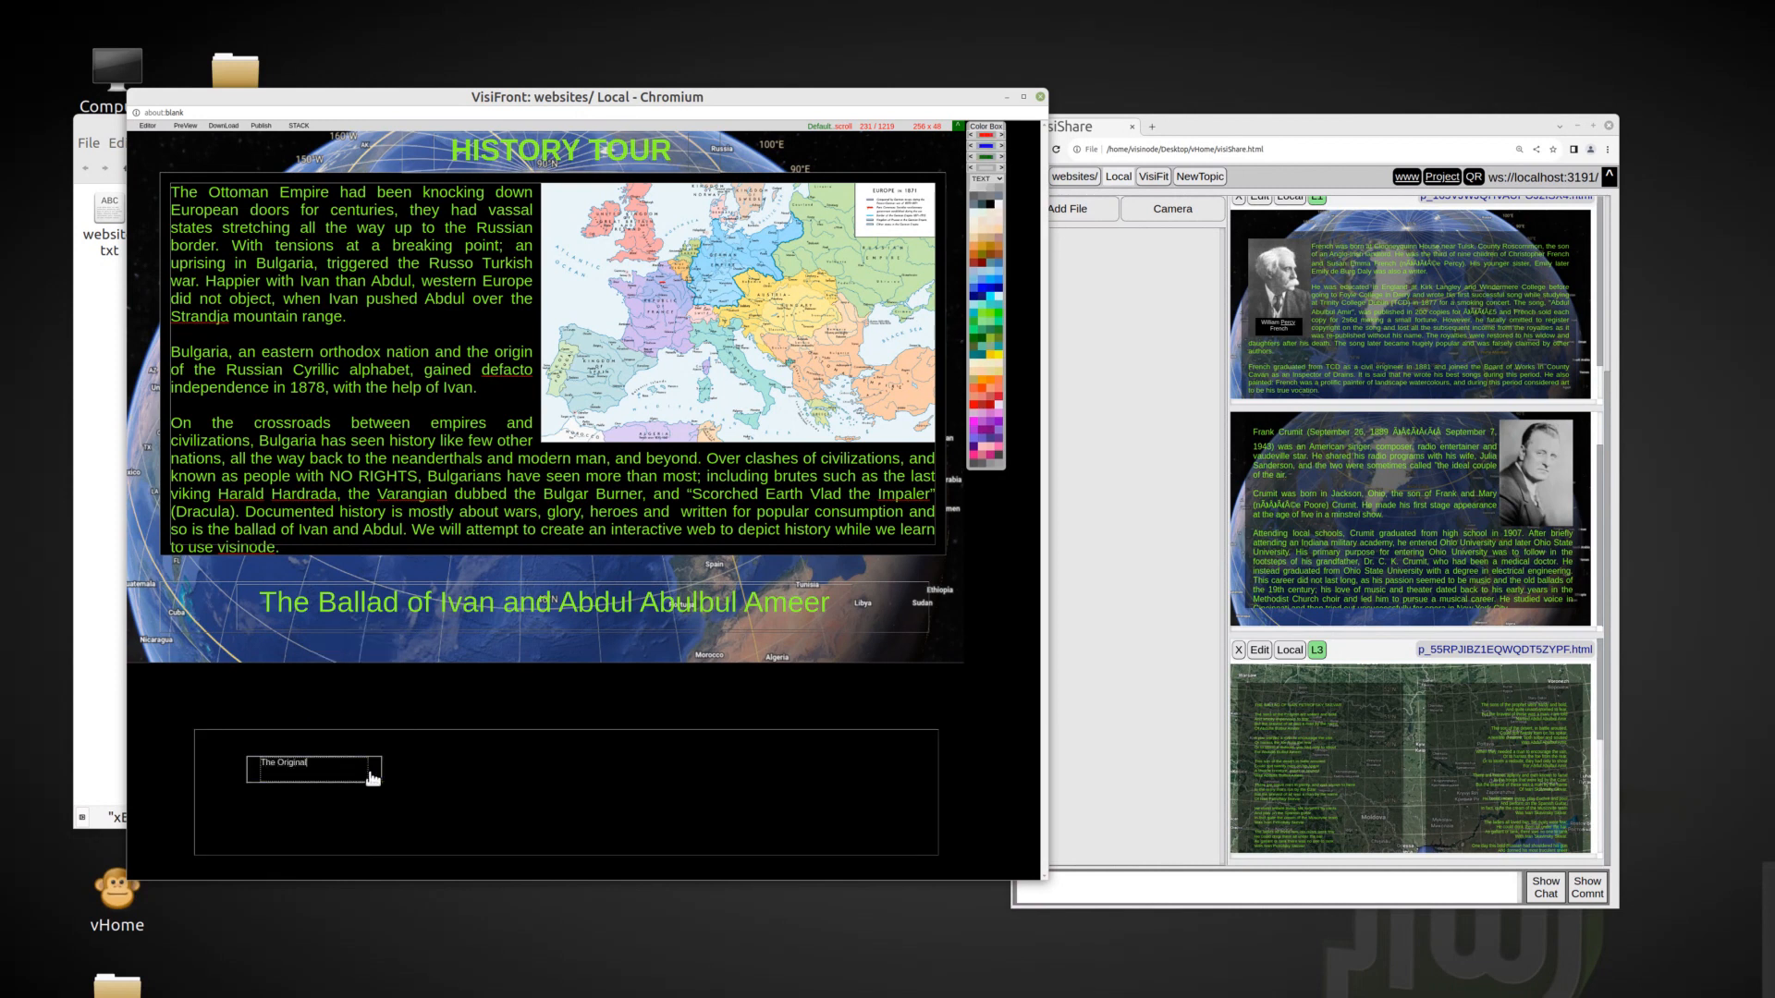
Widen "The Original" frame, centre its enlarged label, and shift it toward the corner of the wide frame.
left_click_drag(377, 779, 437, 777)
right_click(317, 766)
left_click(363, 757)
left_click_drag(252, 761, 233, 750)
Fill the wide frame's base with brown.
right_click(464, 792)
left_click(530, 764)
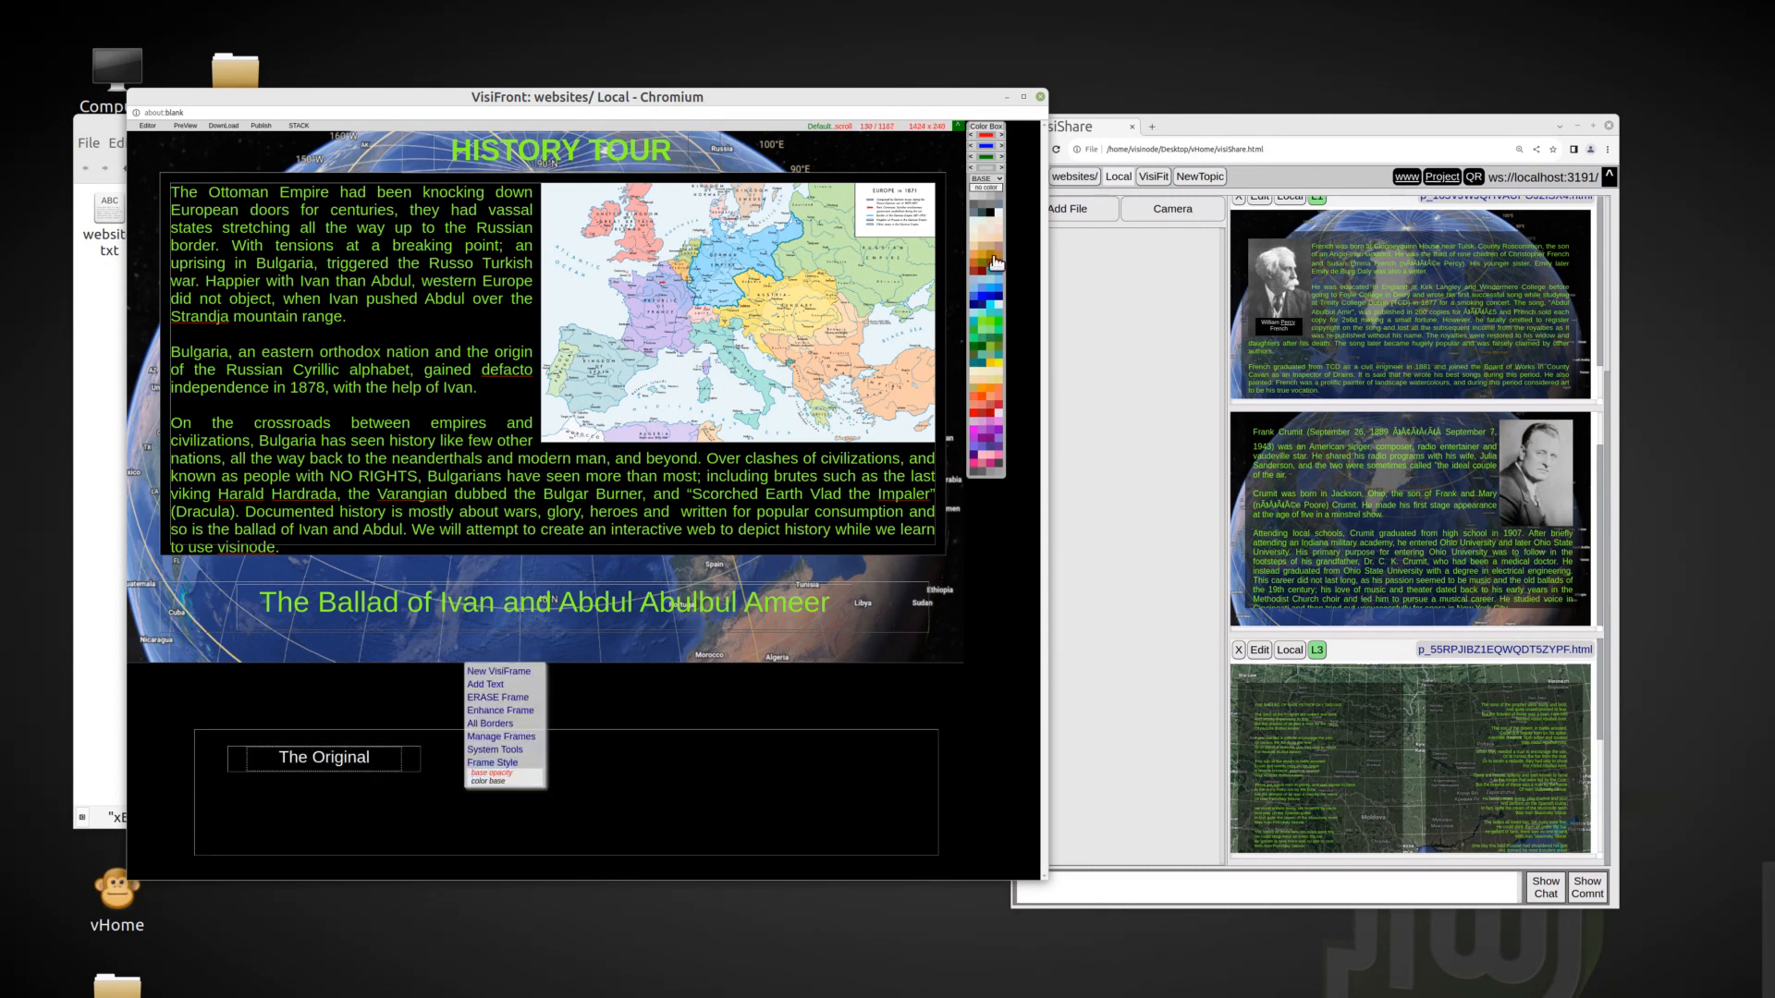
left_click(991, 263)
left_click(986, 272)
left_click(991, 267)
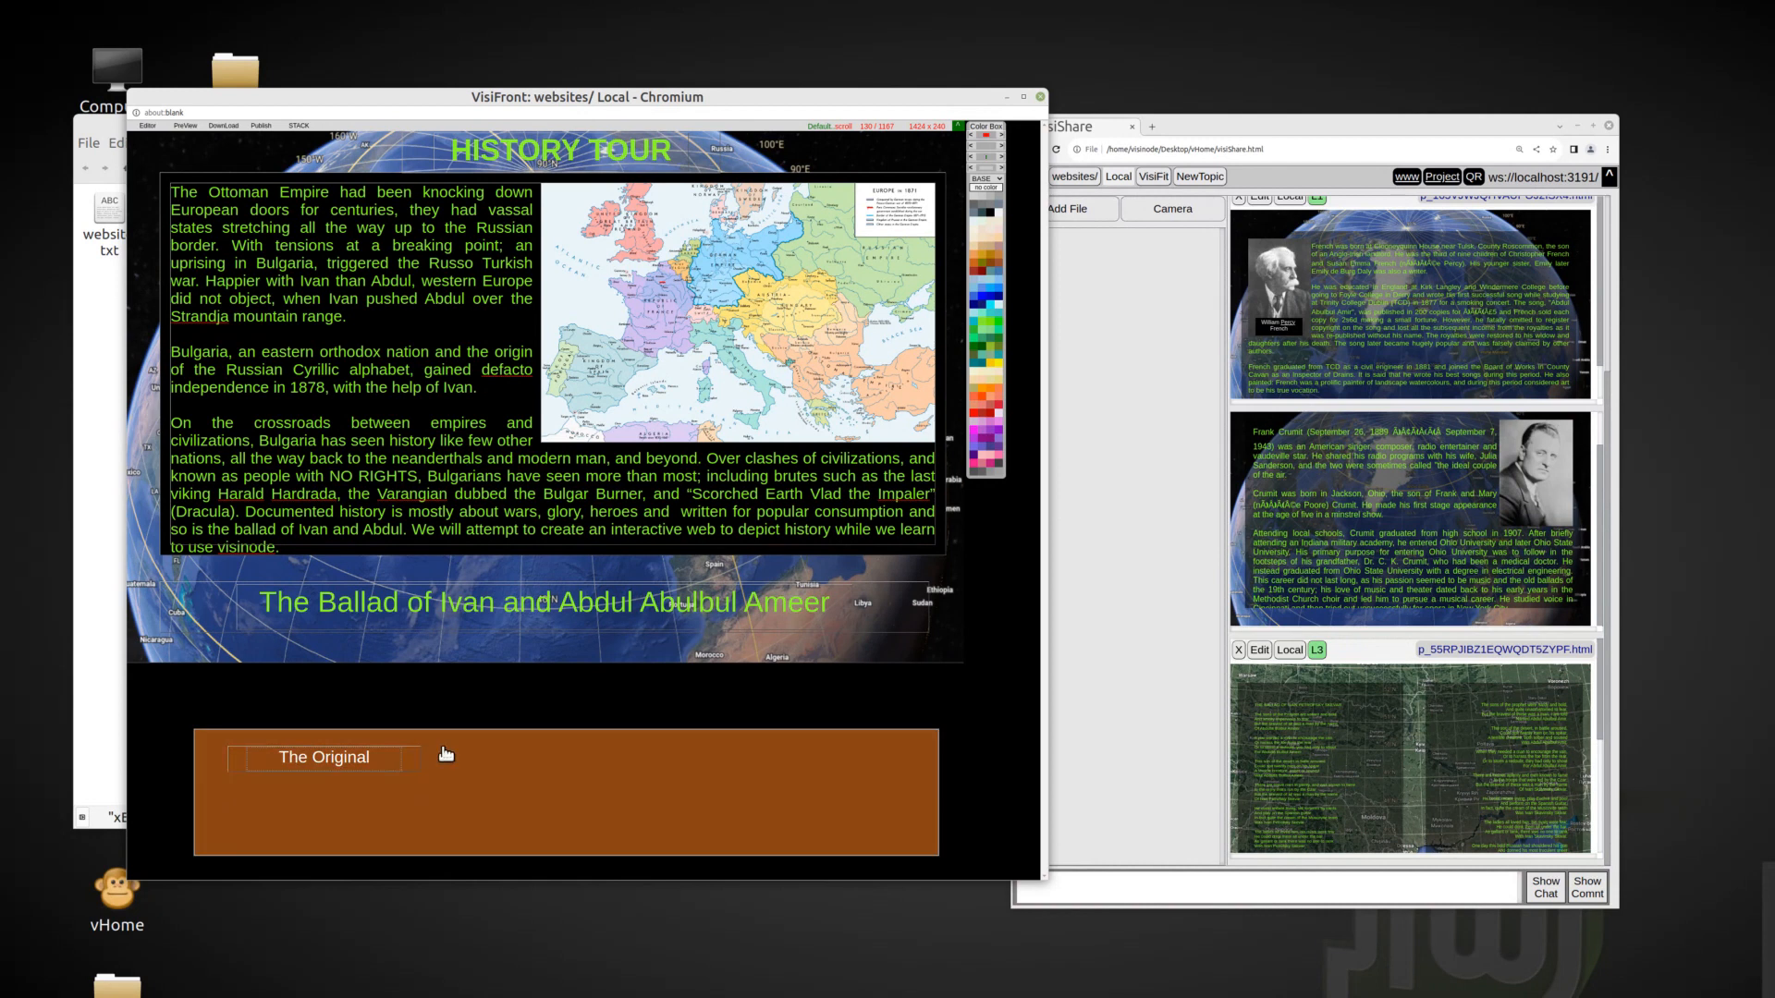
Give "The Original" button a dark slate base color and narrow it slightly.
right_click(396, 764)
left_click(412, 753)
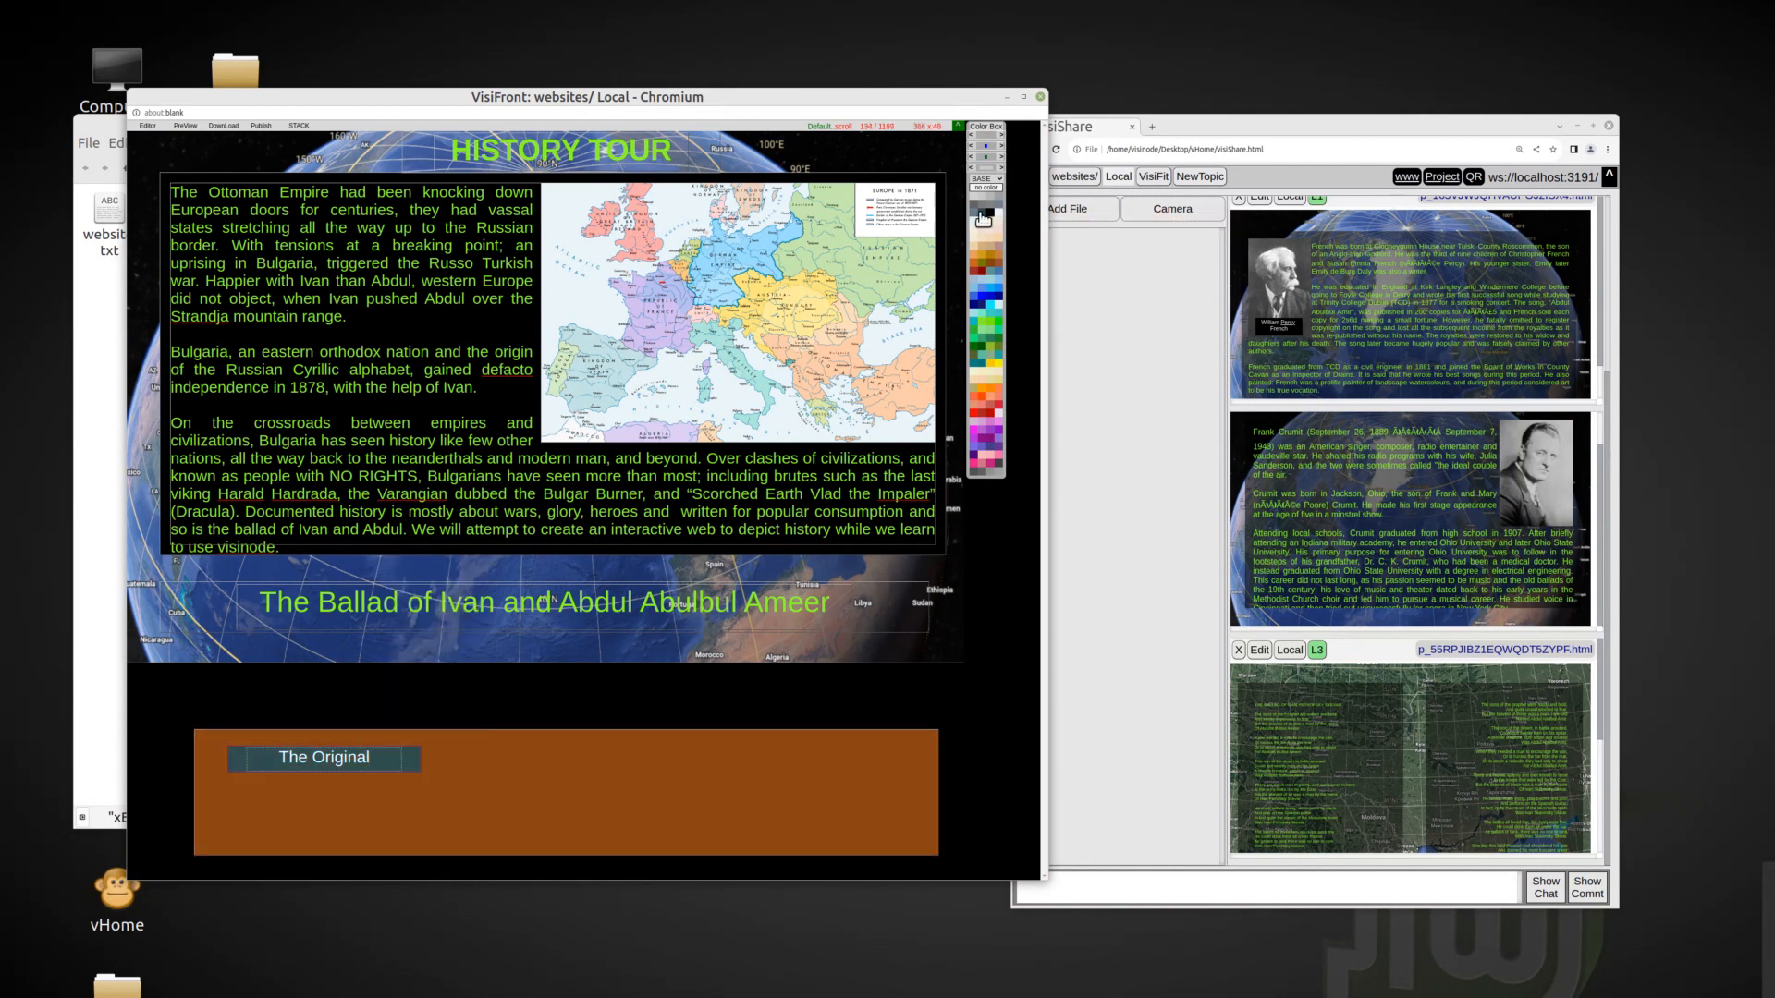
left_click(416, 765)
key("Left")
key("Left")
key("Left")
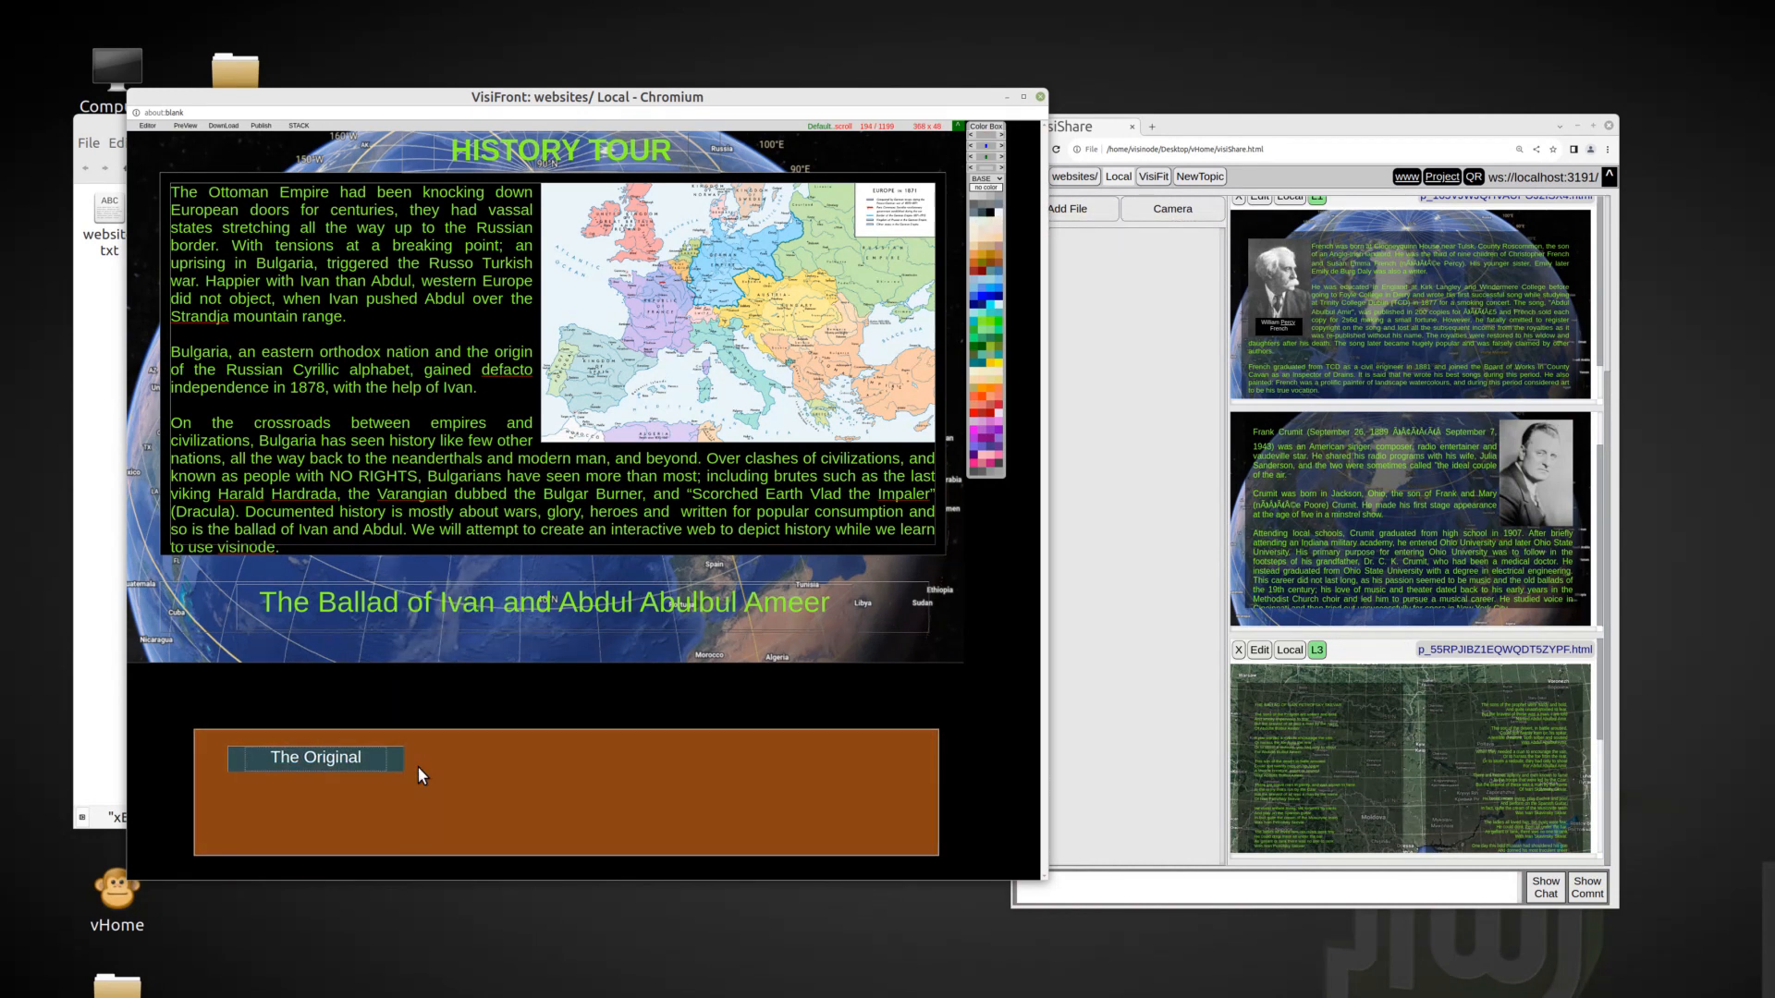
Round the corners of "The Original" button with radial corners.
right_click(376, 768)
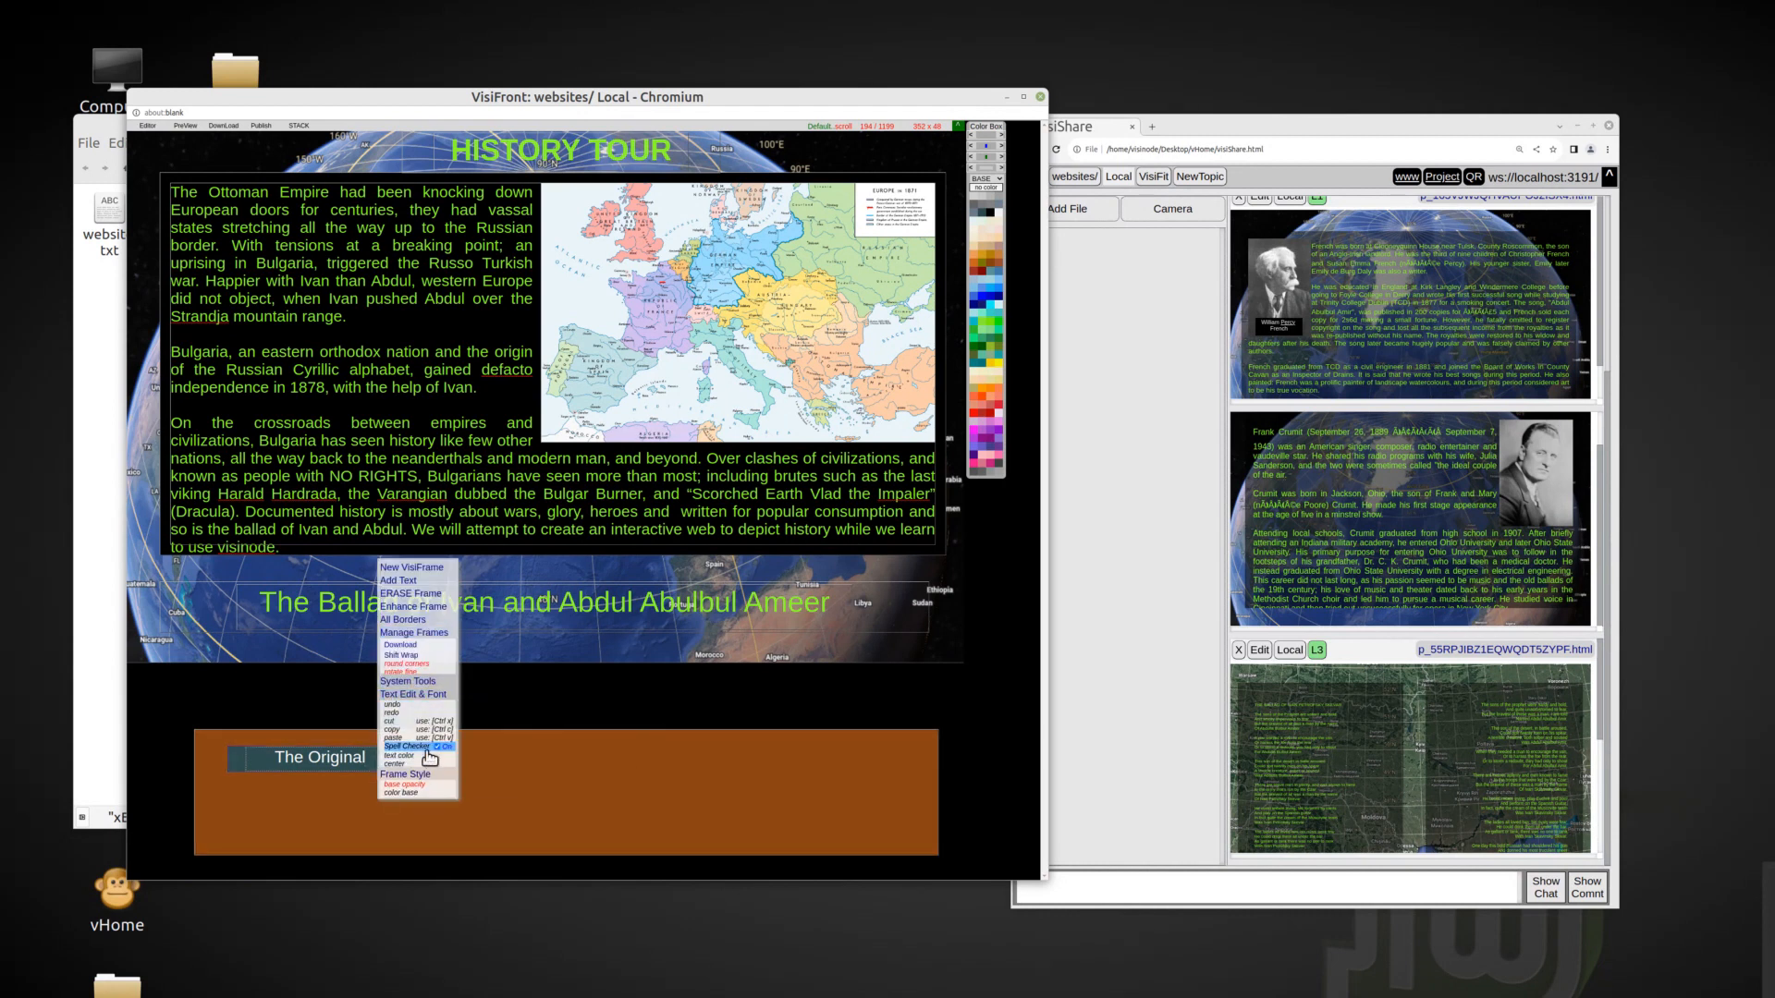
left_click(407, 663)
left_click(711, 814)
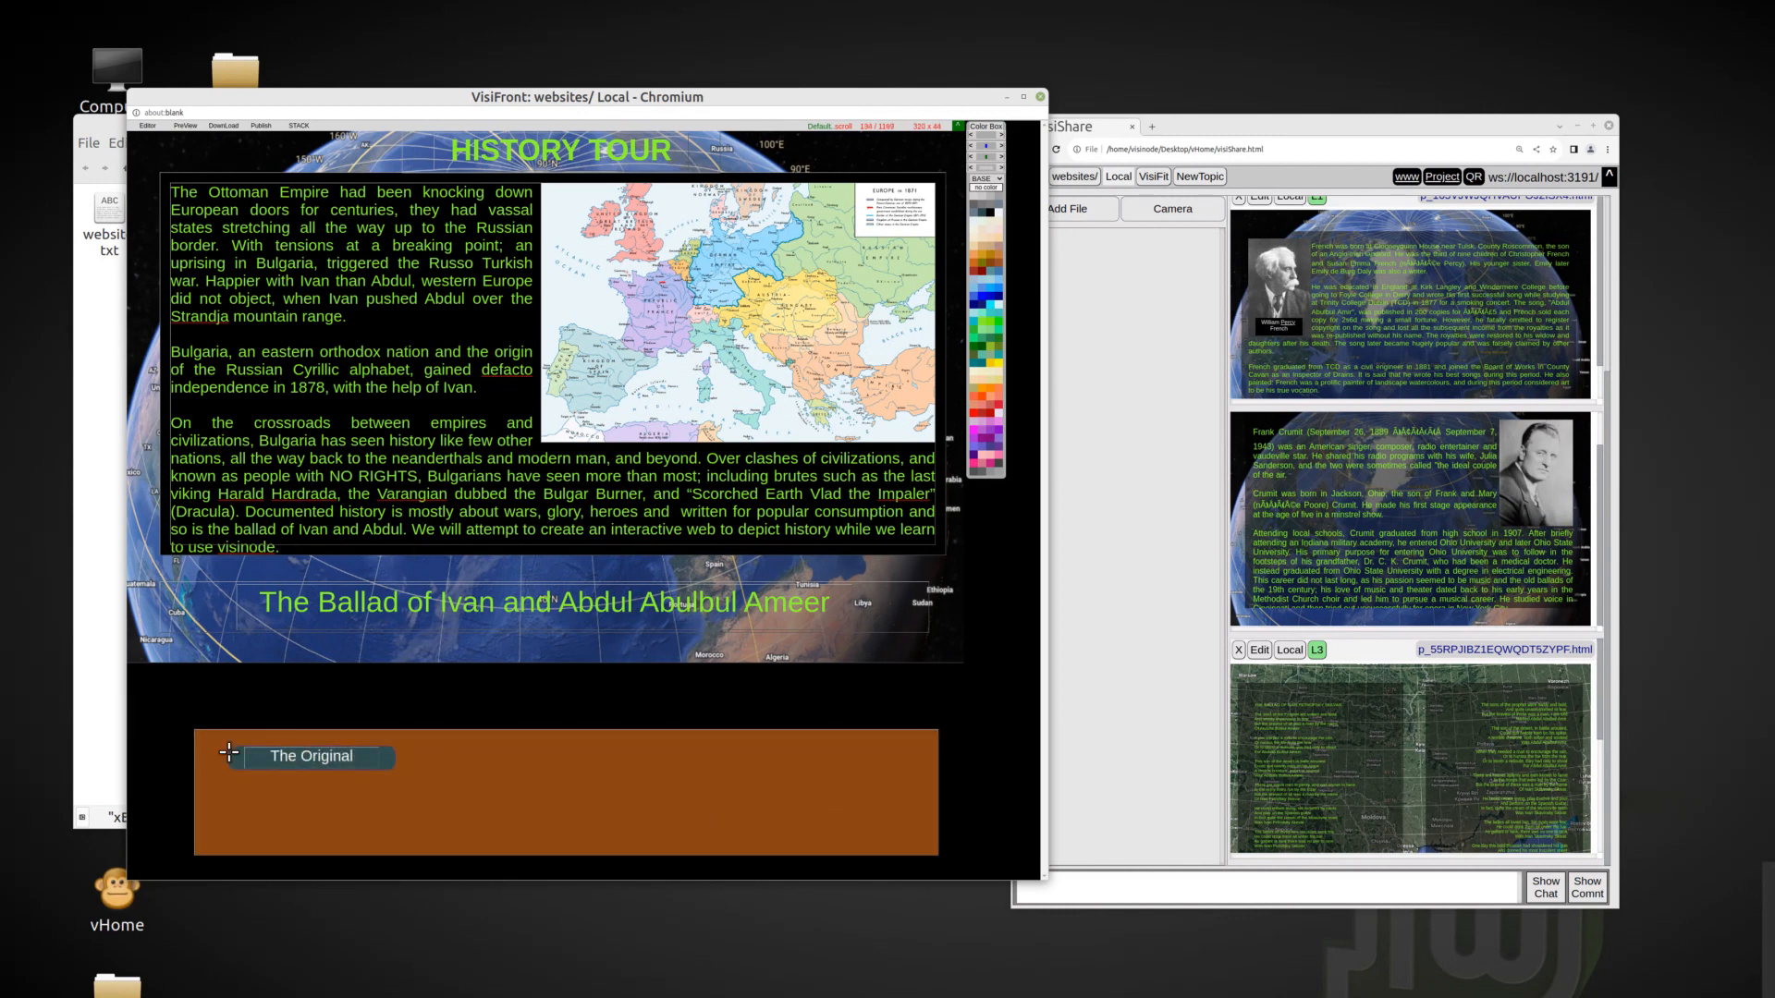
Move the brown frame up against the globe's lower edge, resize it to the page width, and paste four more copies of the button.
left_click_drag(204, 745, 140, 698)
left_click_drag(879, 813, 953, 790)
left_click(147, 714)
key("ctrl+v")
key("ctrl+v")
key("ctrl+v")
key("ctrl+v")
left_click_drag(141, 698, 133, 682)
mouse_move(931, 759)
left_mouse_down()
mouse_move(973, 763)
mouse_move(952, 762)
left_mouse_up()
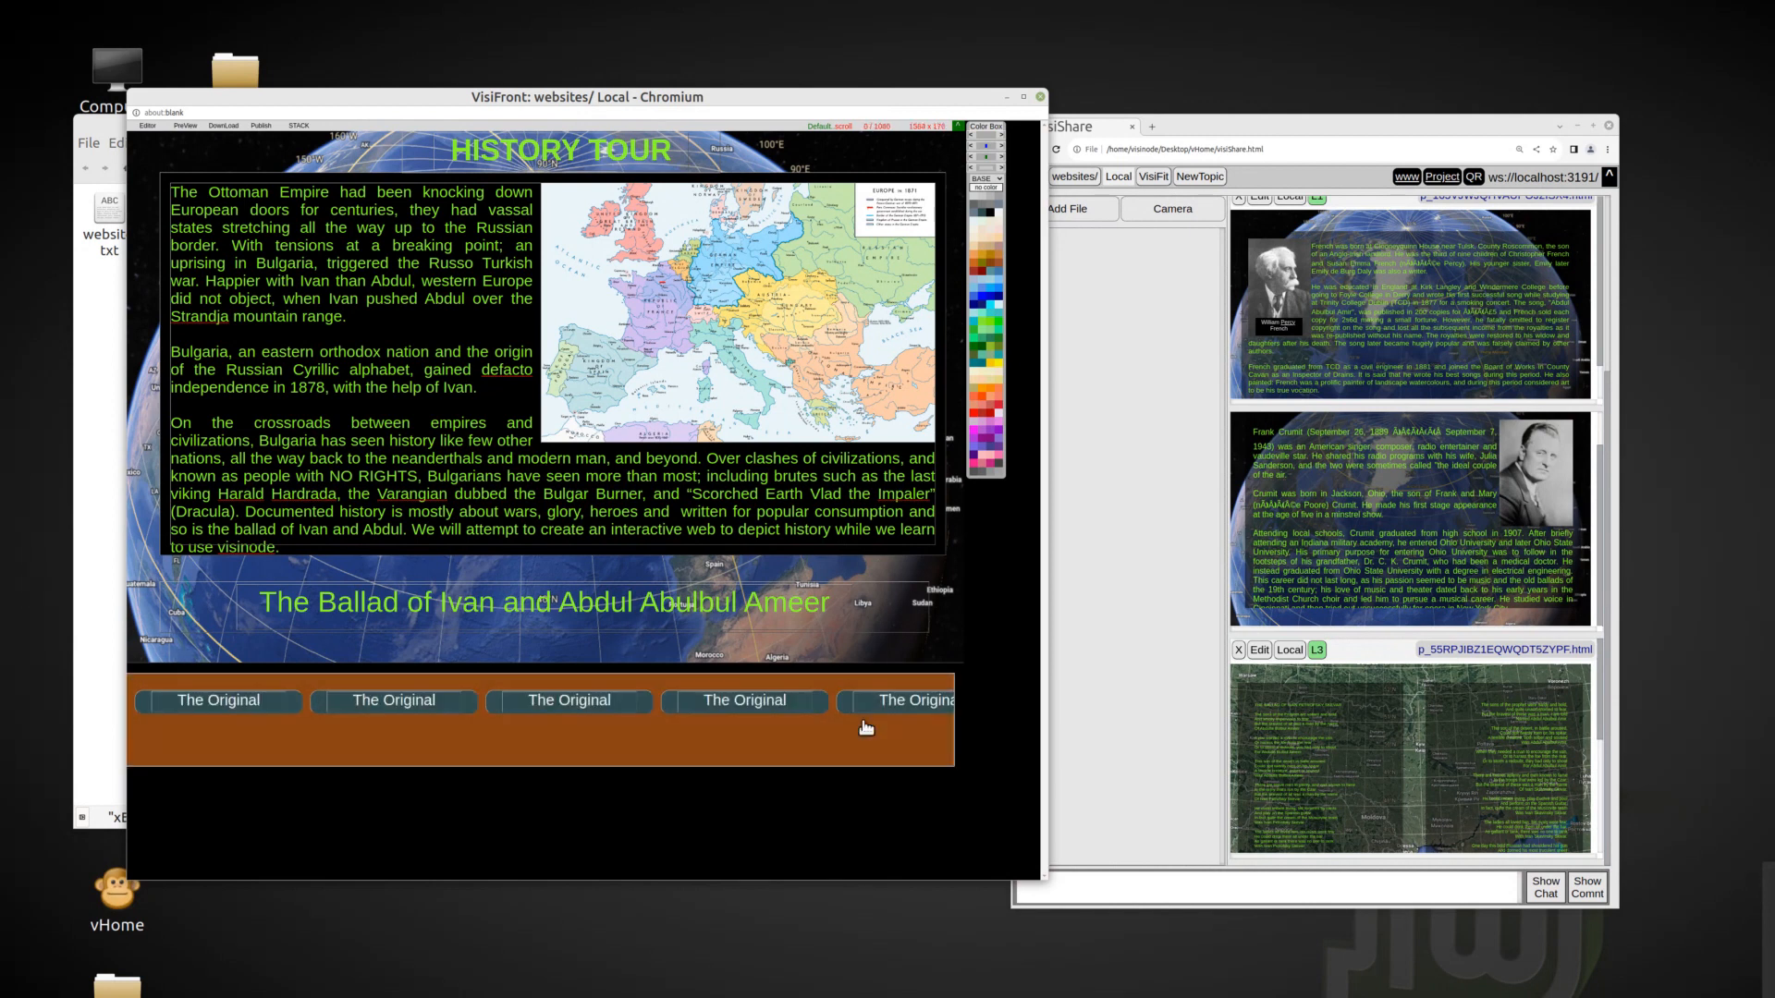
Narrow the five buttons and space them evenly so they all fit in one row inside the brown frame.
left_click(300, 700)
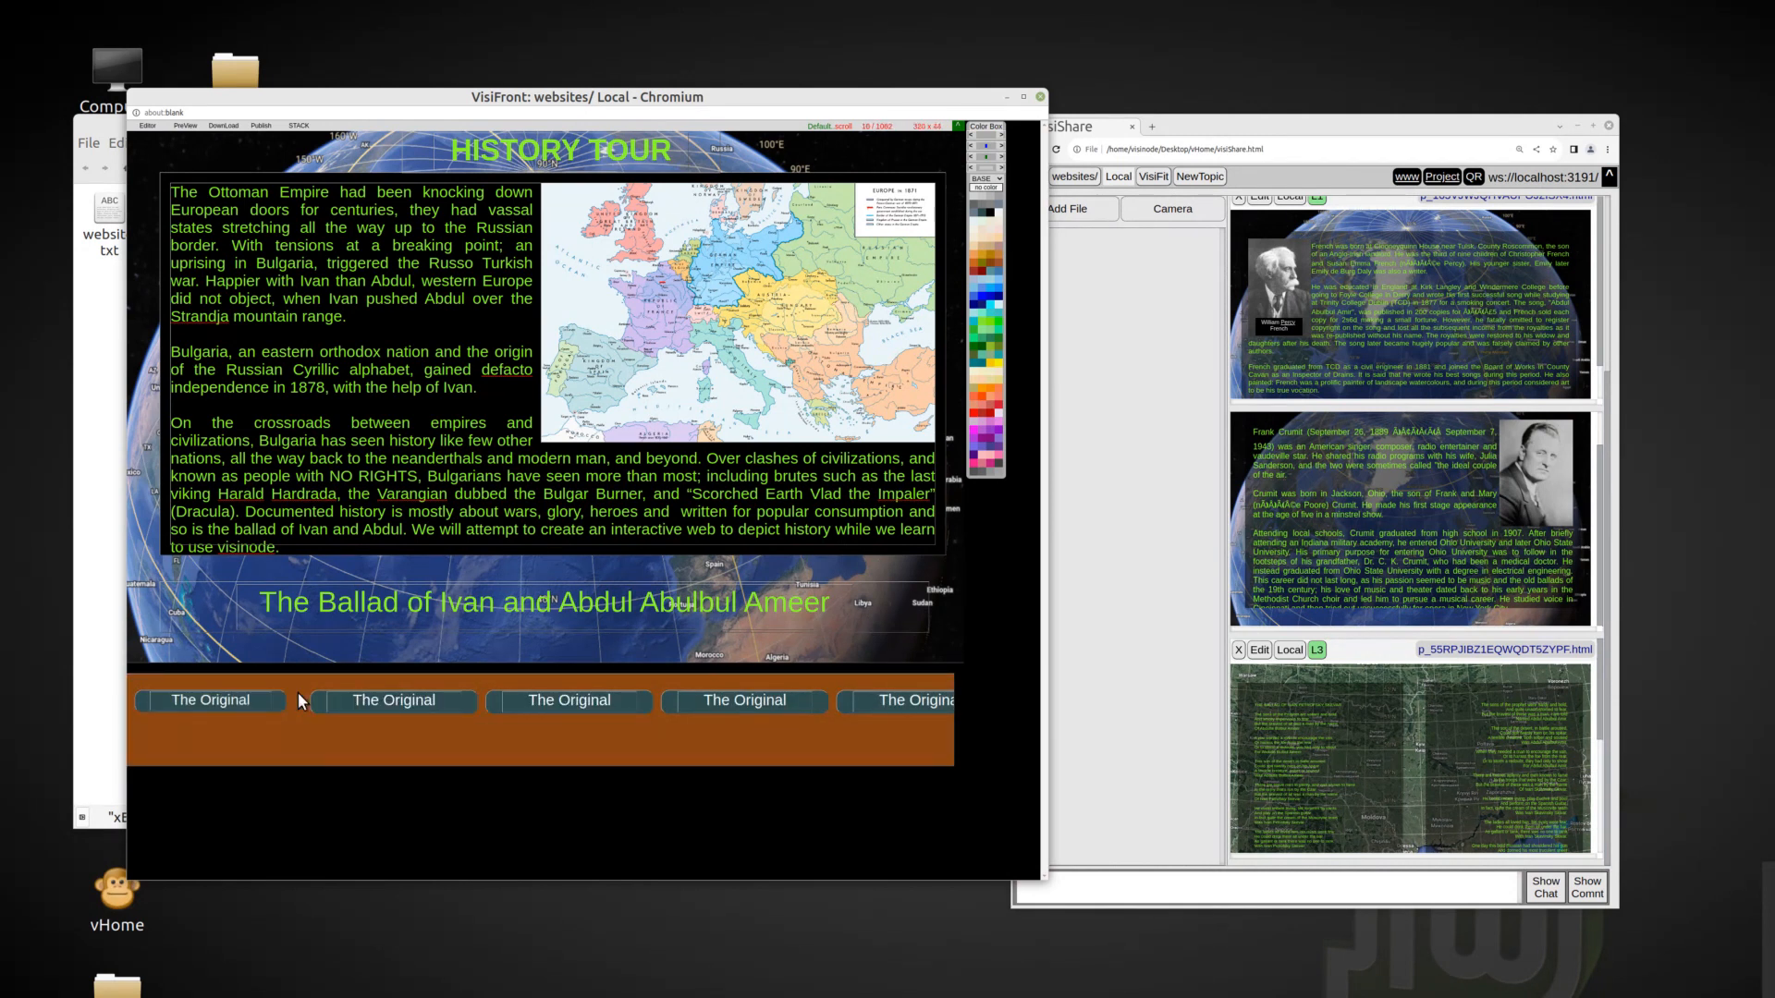
left_click(475, 700)
left_click(646, 695)
left_click(822, 695)
left_click(316, 694)
left_click(493, 698)
left_click(671, 700)
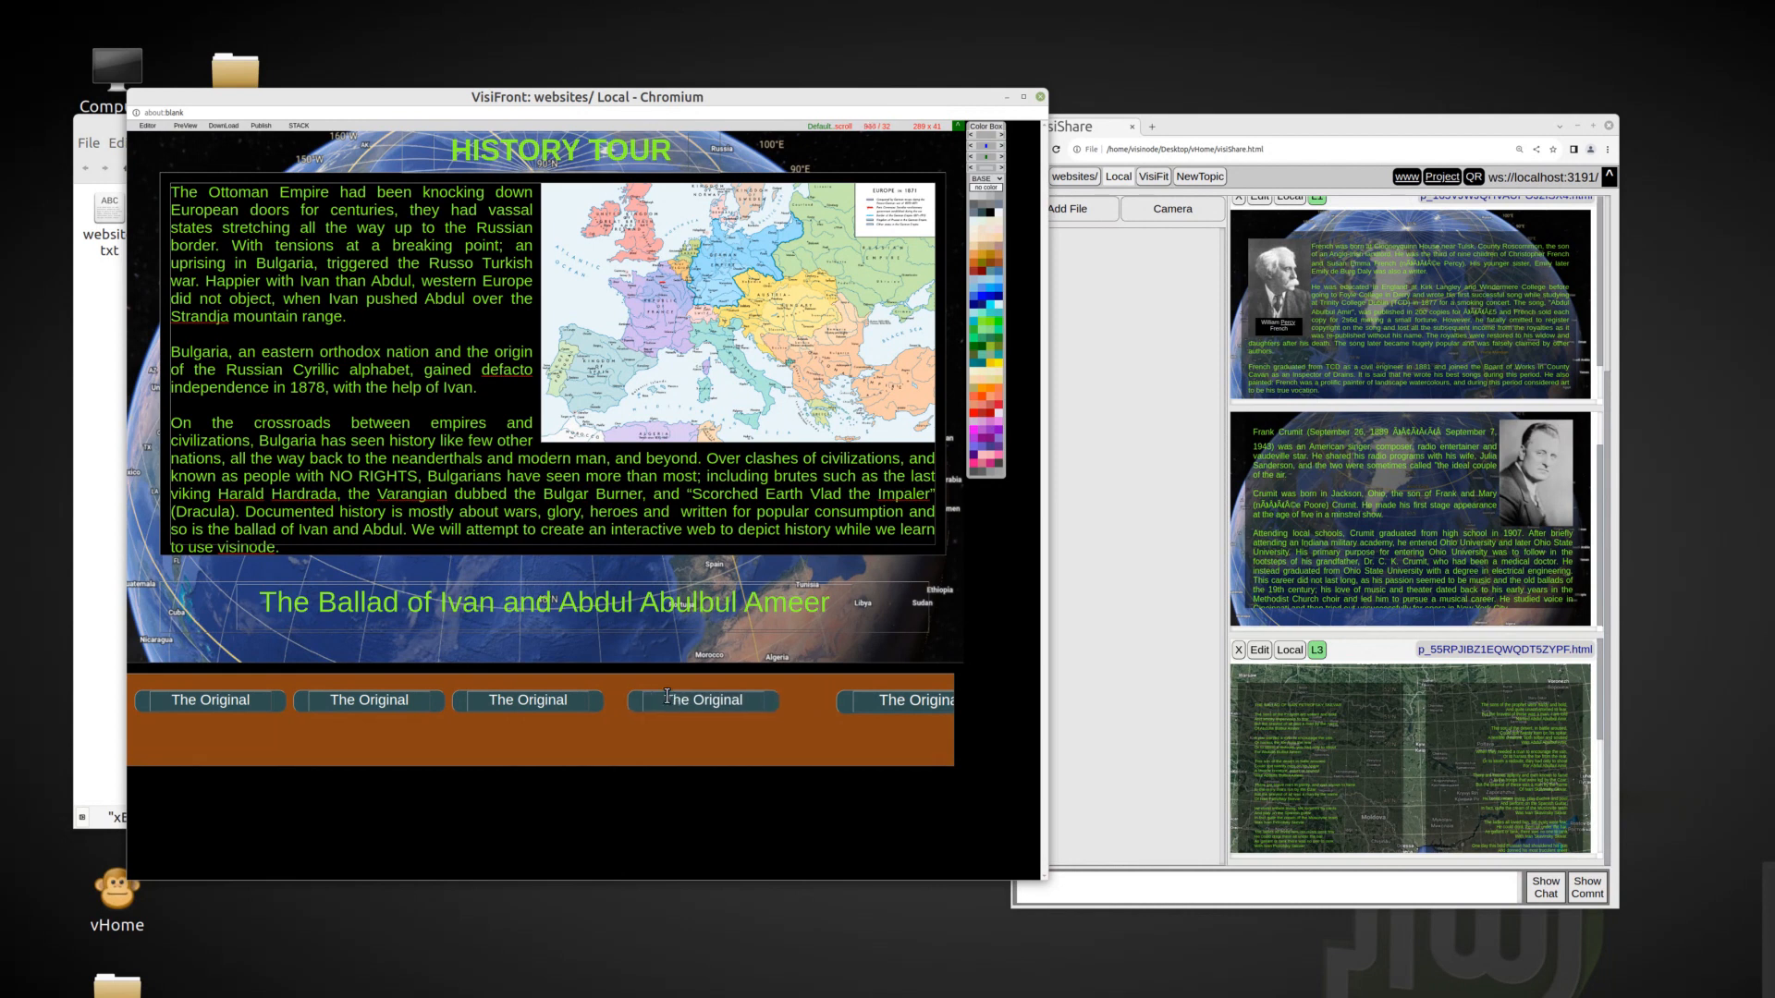
left_click(934, 700)
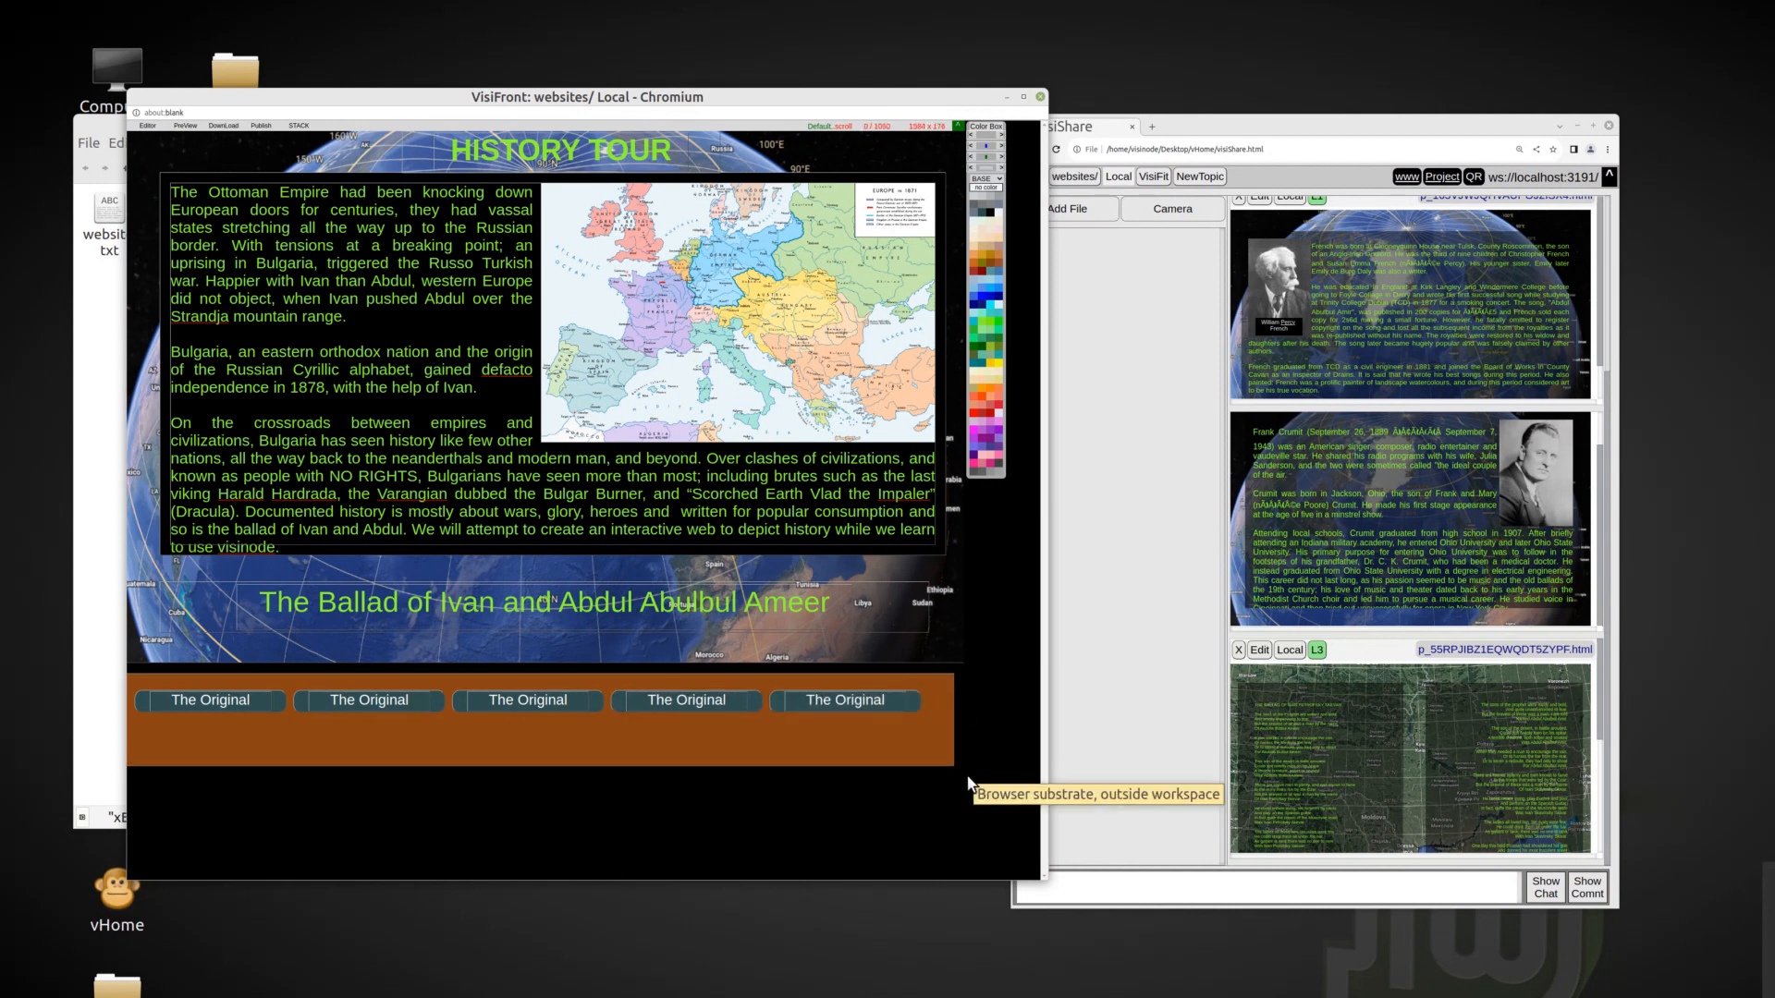
Relabel the second button "The Recording" and the third button "The Auther".
left_click(357, 703)
type("Record")
key("Delete")
key("Delete")
key("Delete")
key("Delete")
key("Delete")
key("Delete")
key("Delete")
key("Delete")
type("ing")
left_click(515, 701)
type("Auther")
Relabel the fourth button "The Artist" and the fifth button "The Region".
left_click(678, 702)
type("Arti")
key("Delete")
key("Delete")
left_click(836, 702)
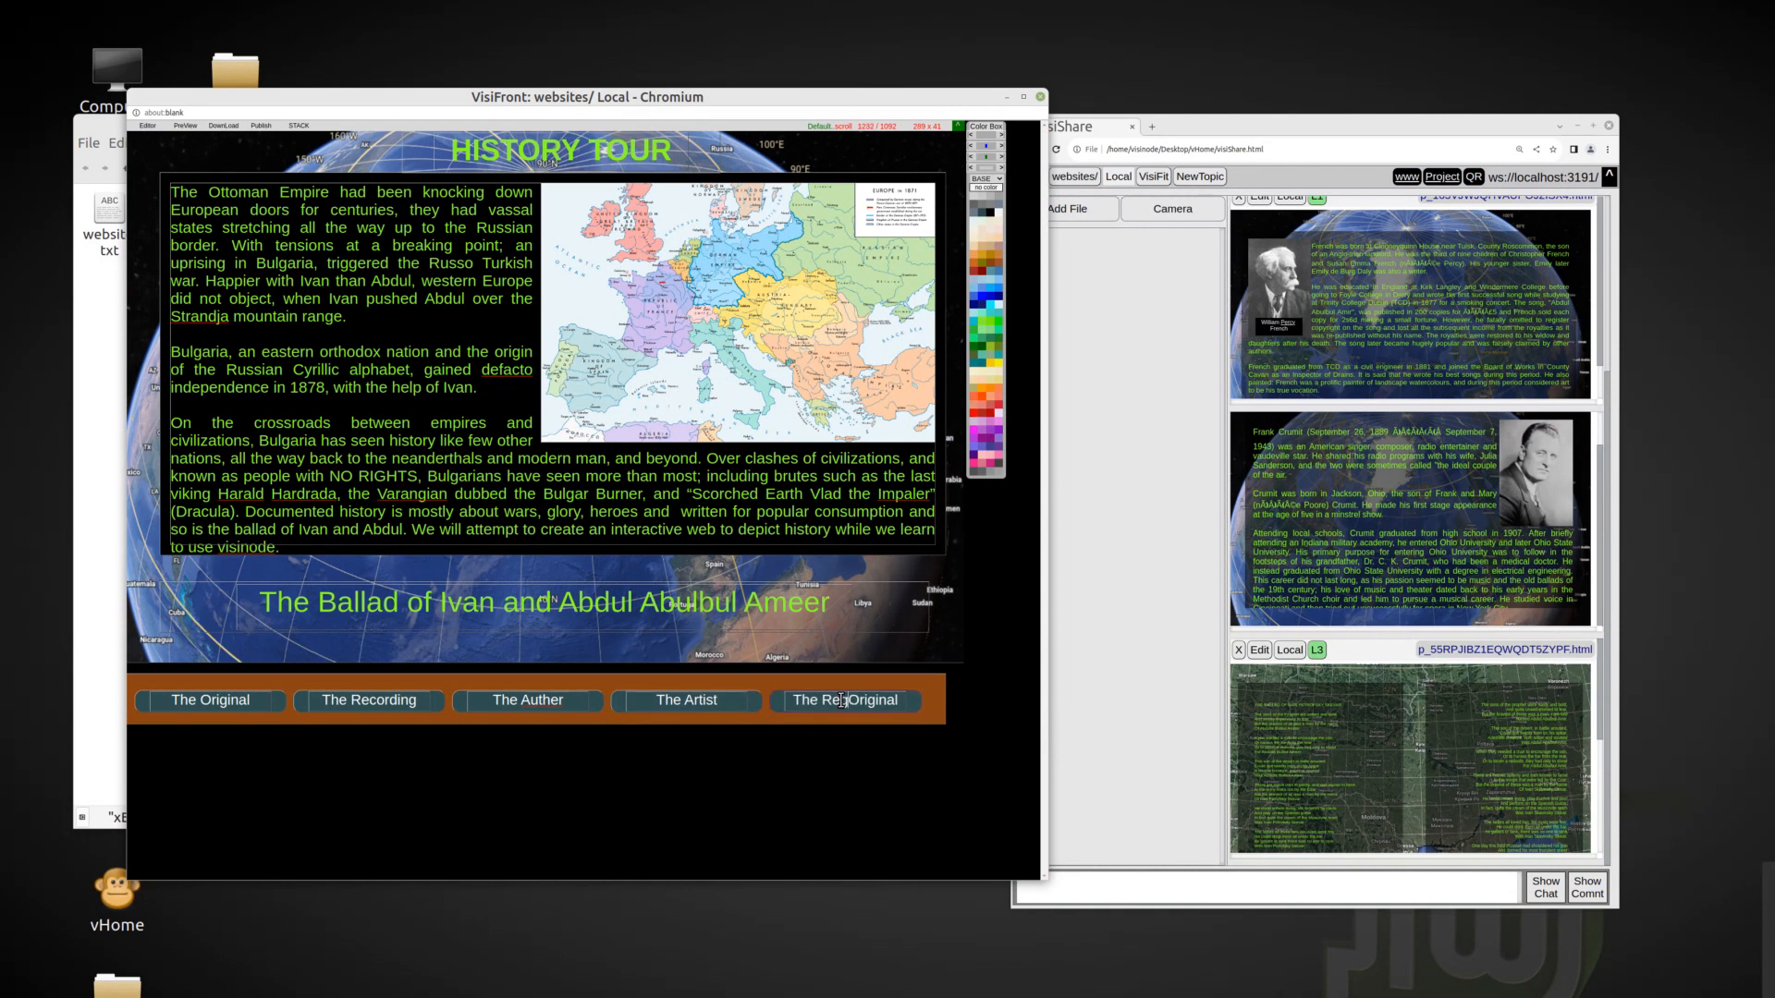
Fit the brown frame closely around the aligned row of five buttons and stack the page in VisiShare.
left_click(260, 693)
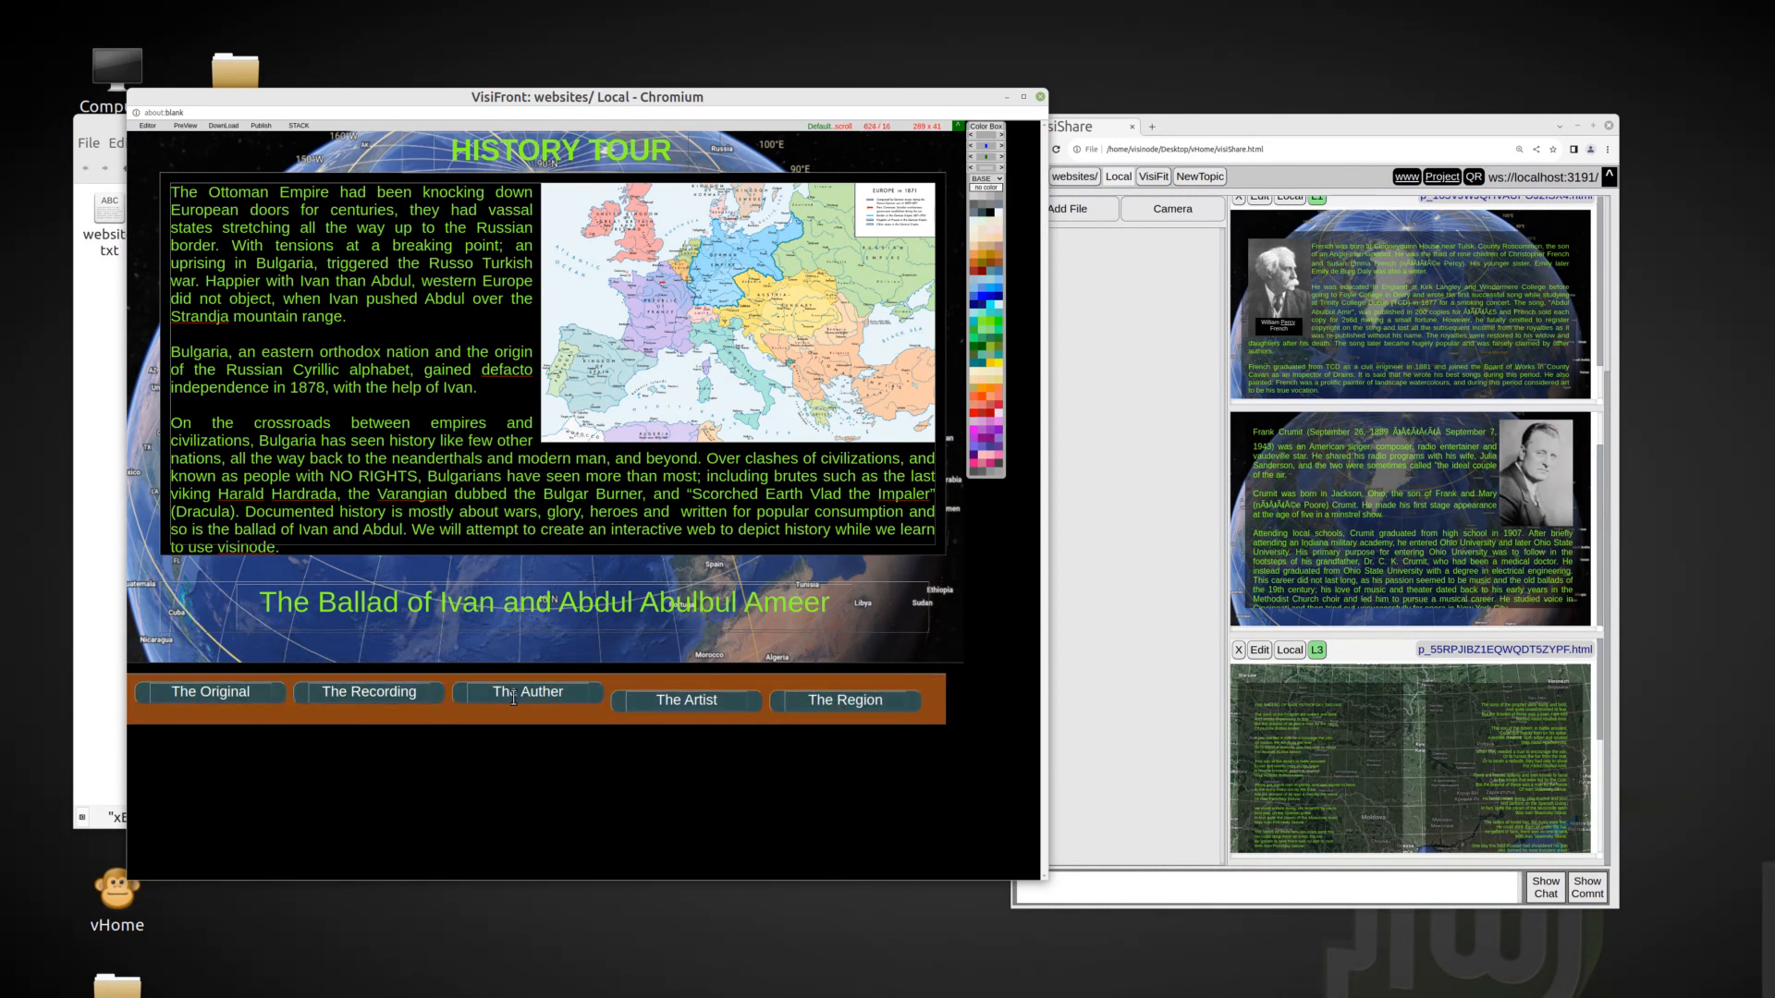
left_click_drag(941, 723, 926, 713)
left_click_drag(294, 687, 311, 695)
left_click(150, 125)
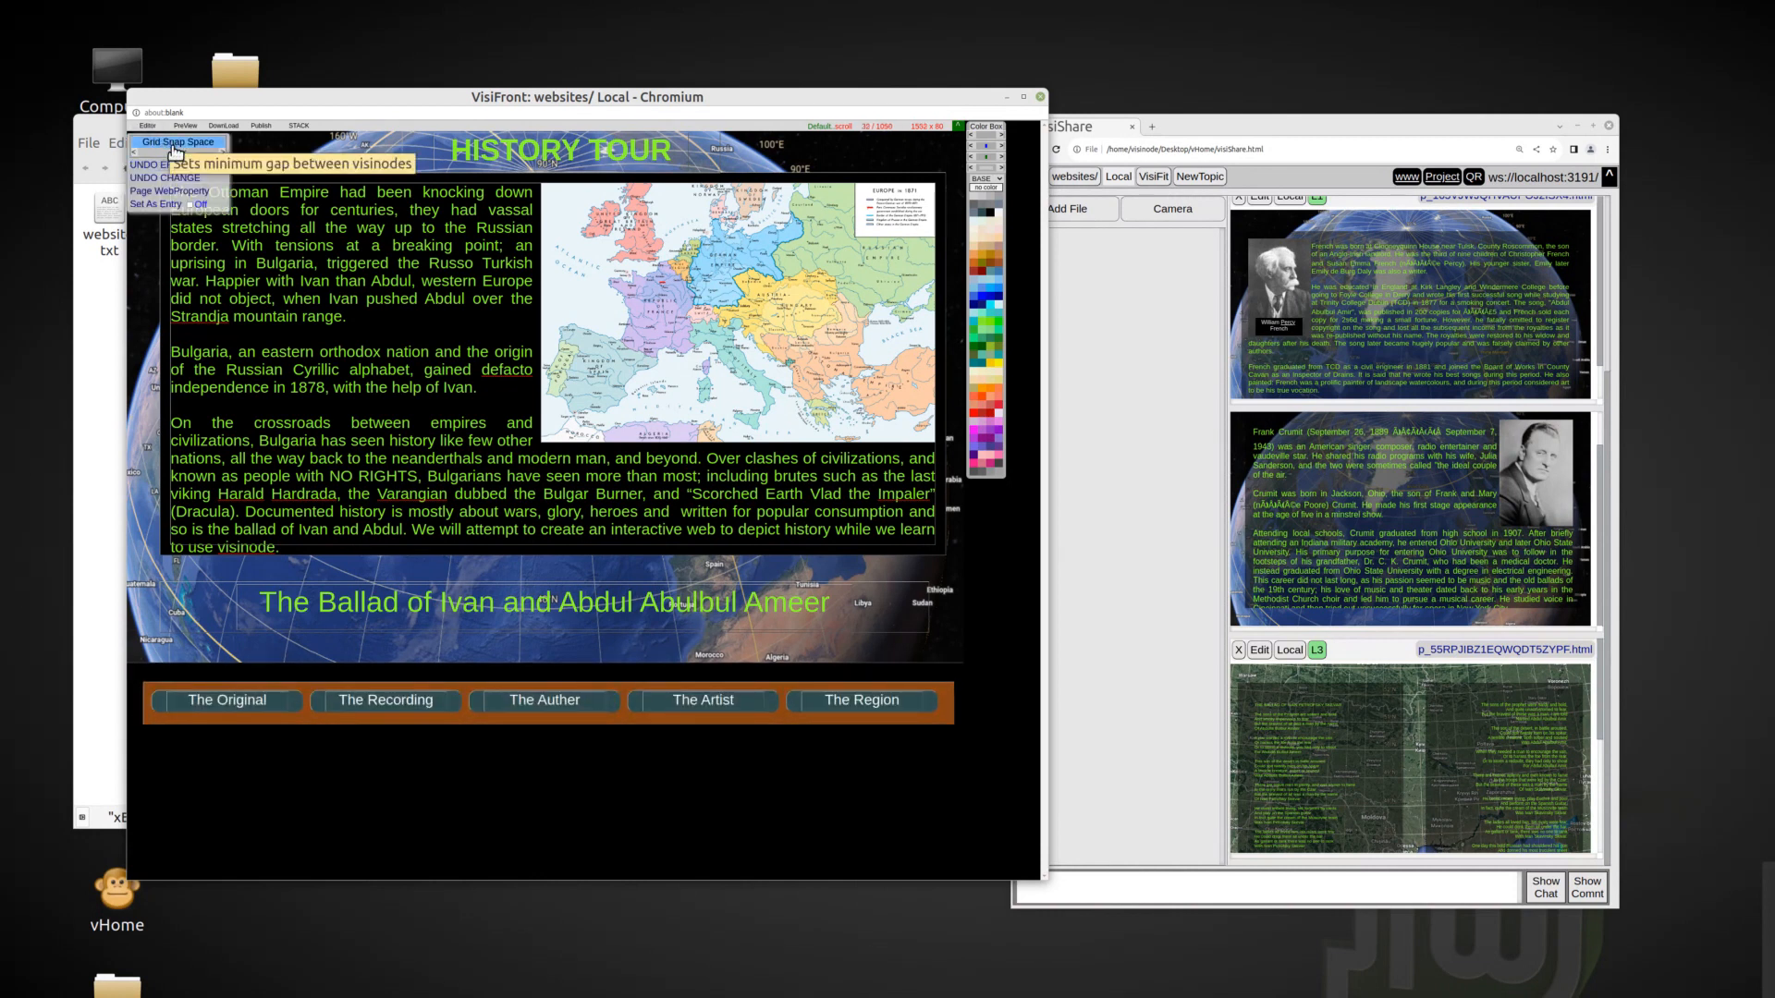
left_click_drag(957, 725, 950, 715)
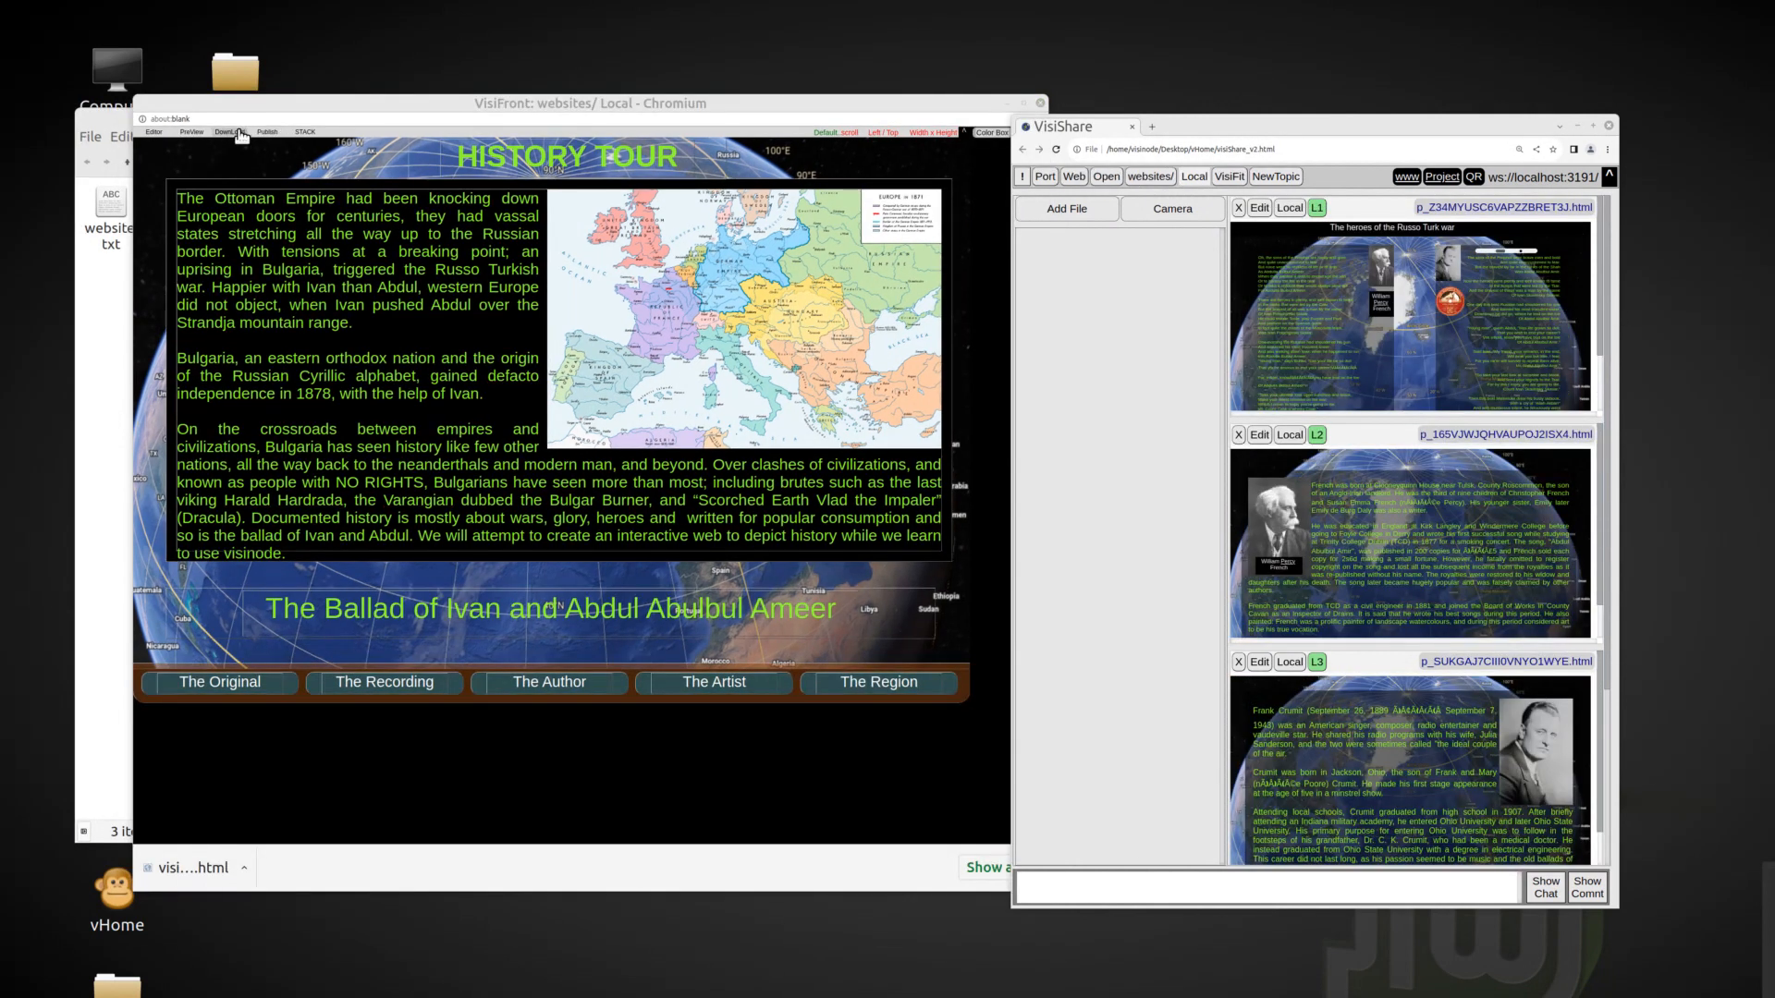
left_click(241, 136)
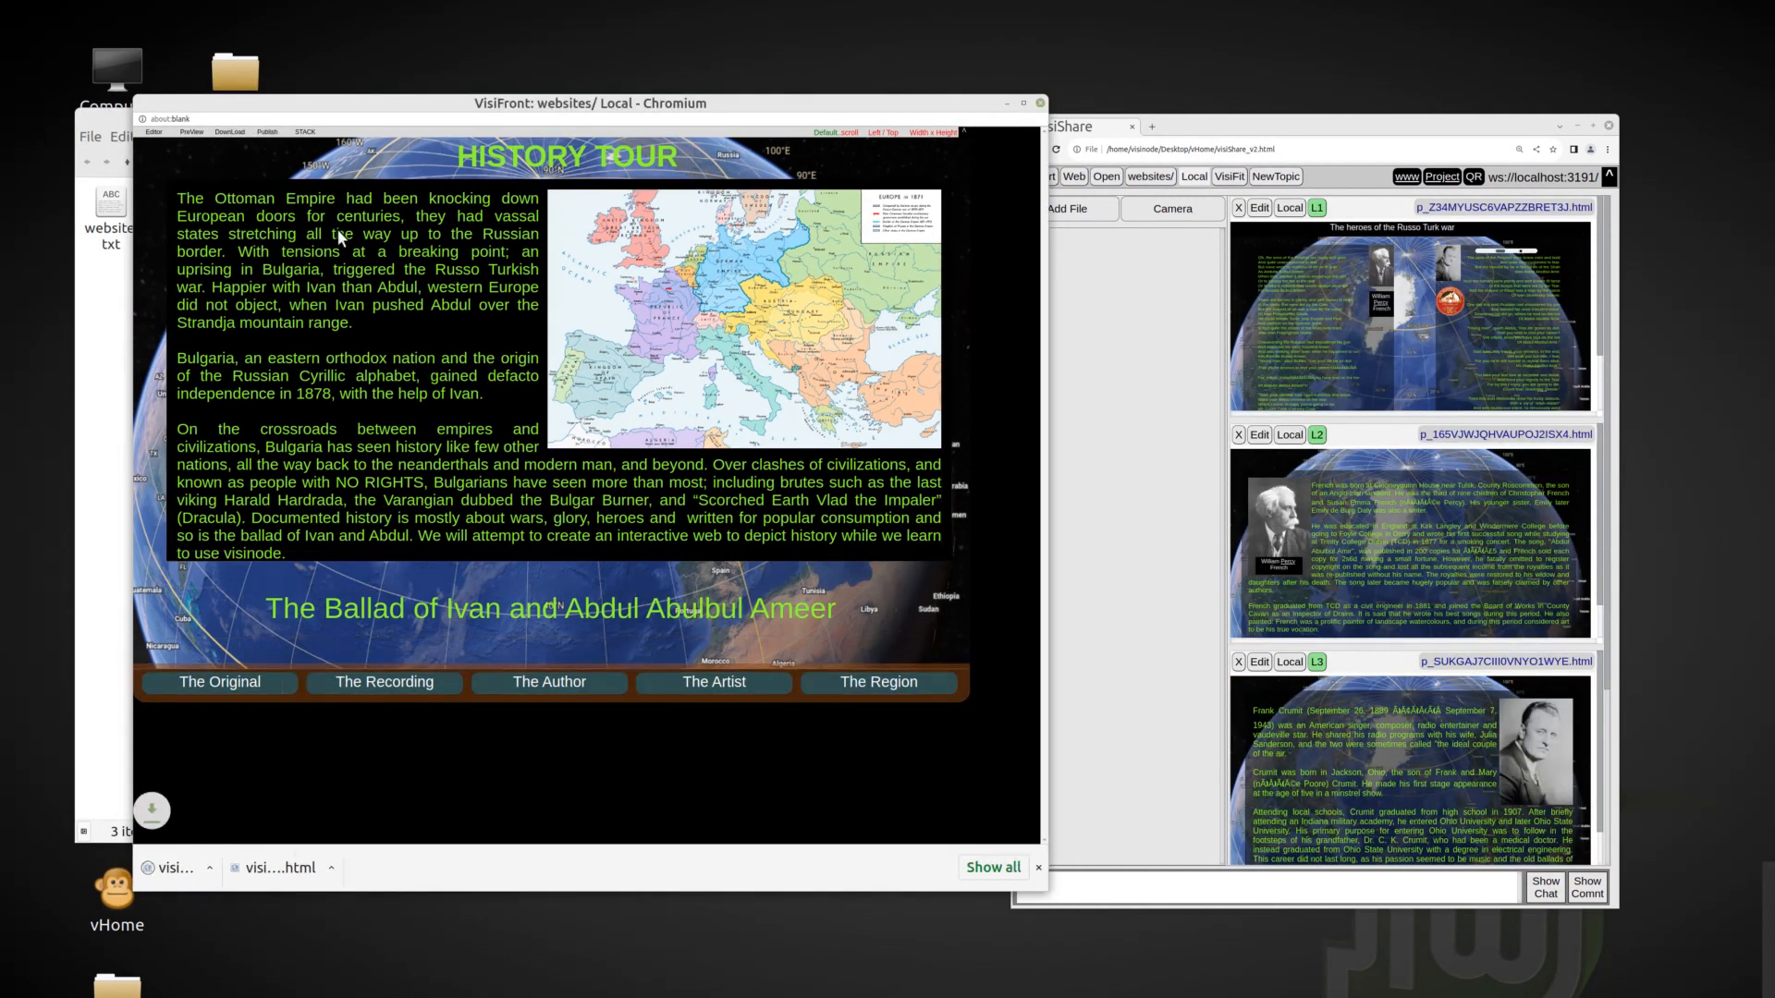
left_click(306, 134)
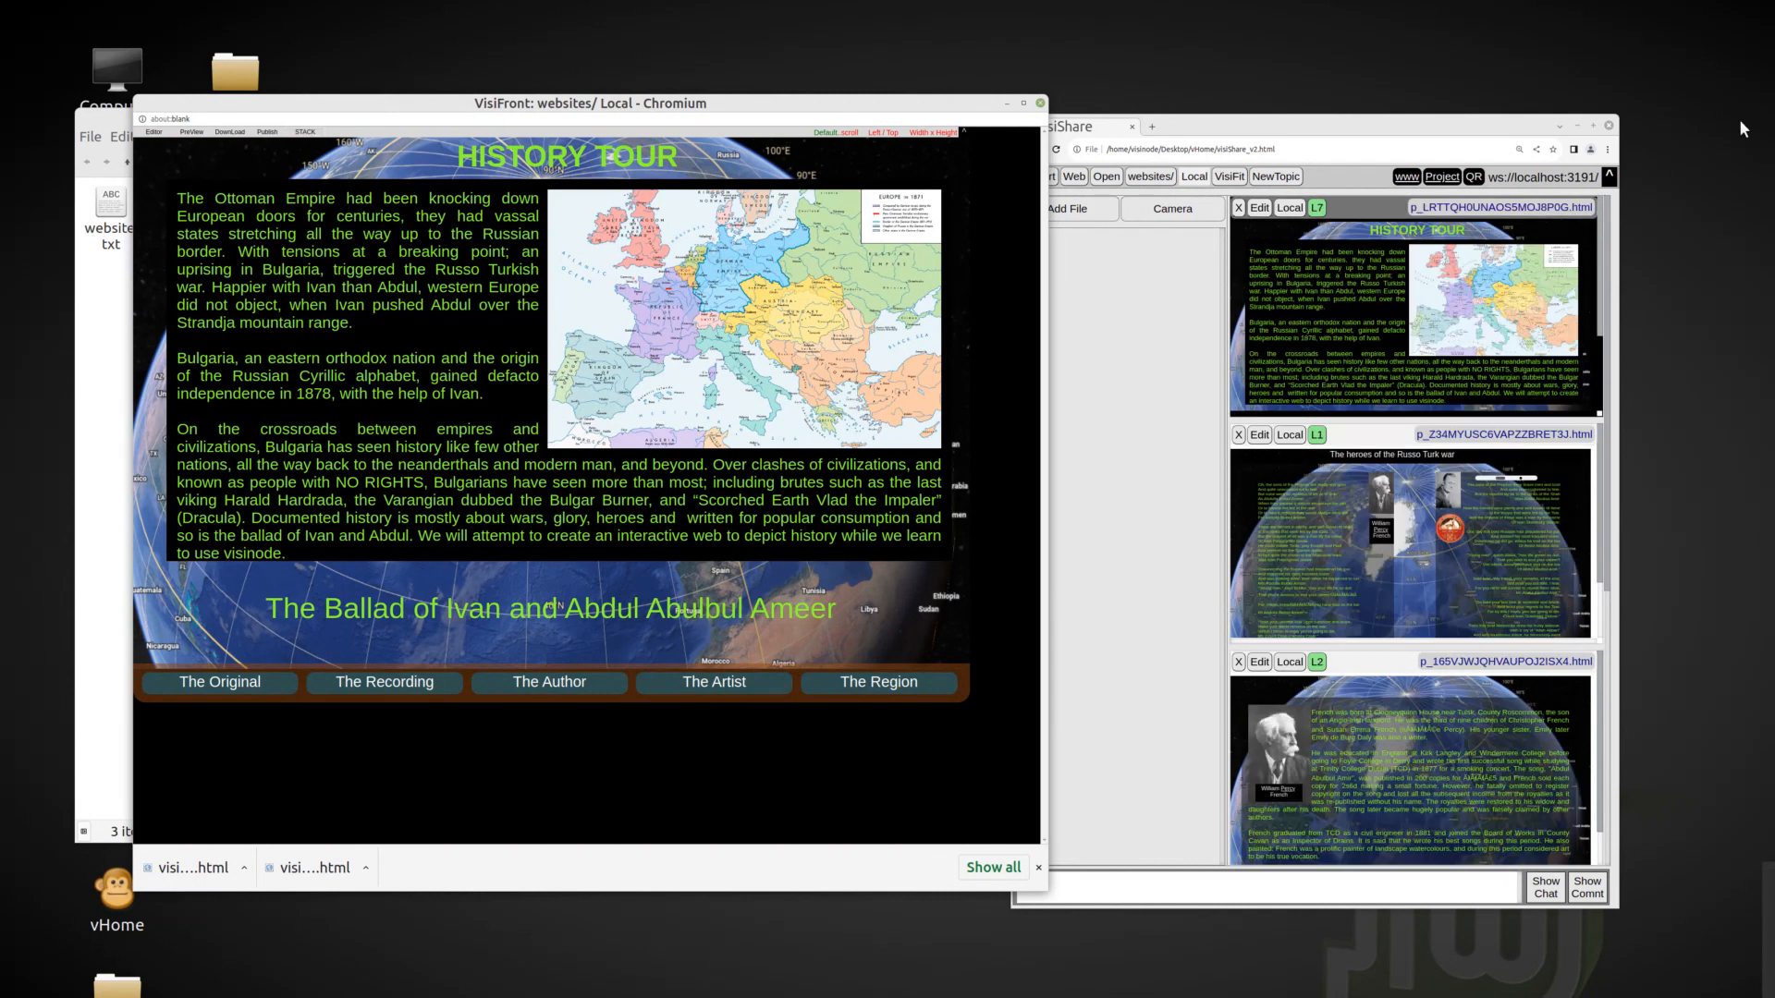
left_click(1394, 319)
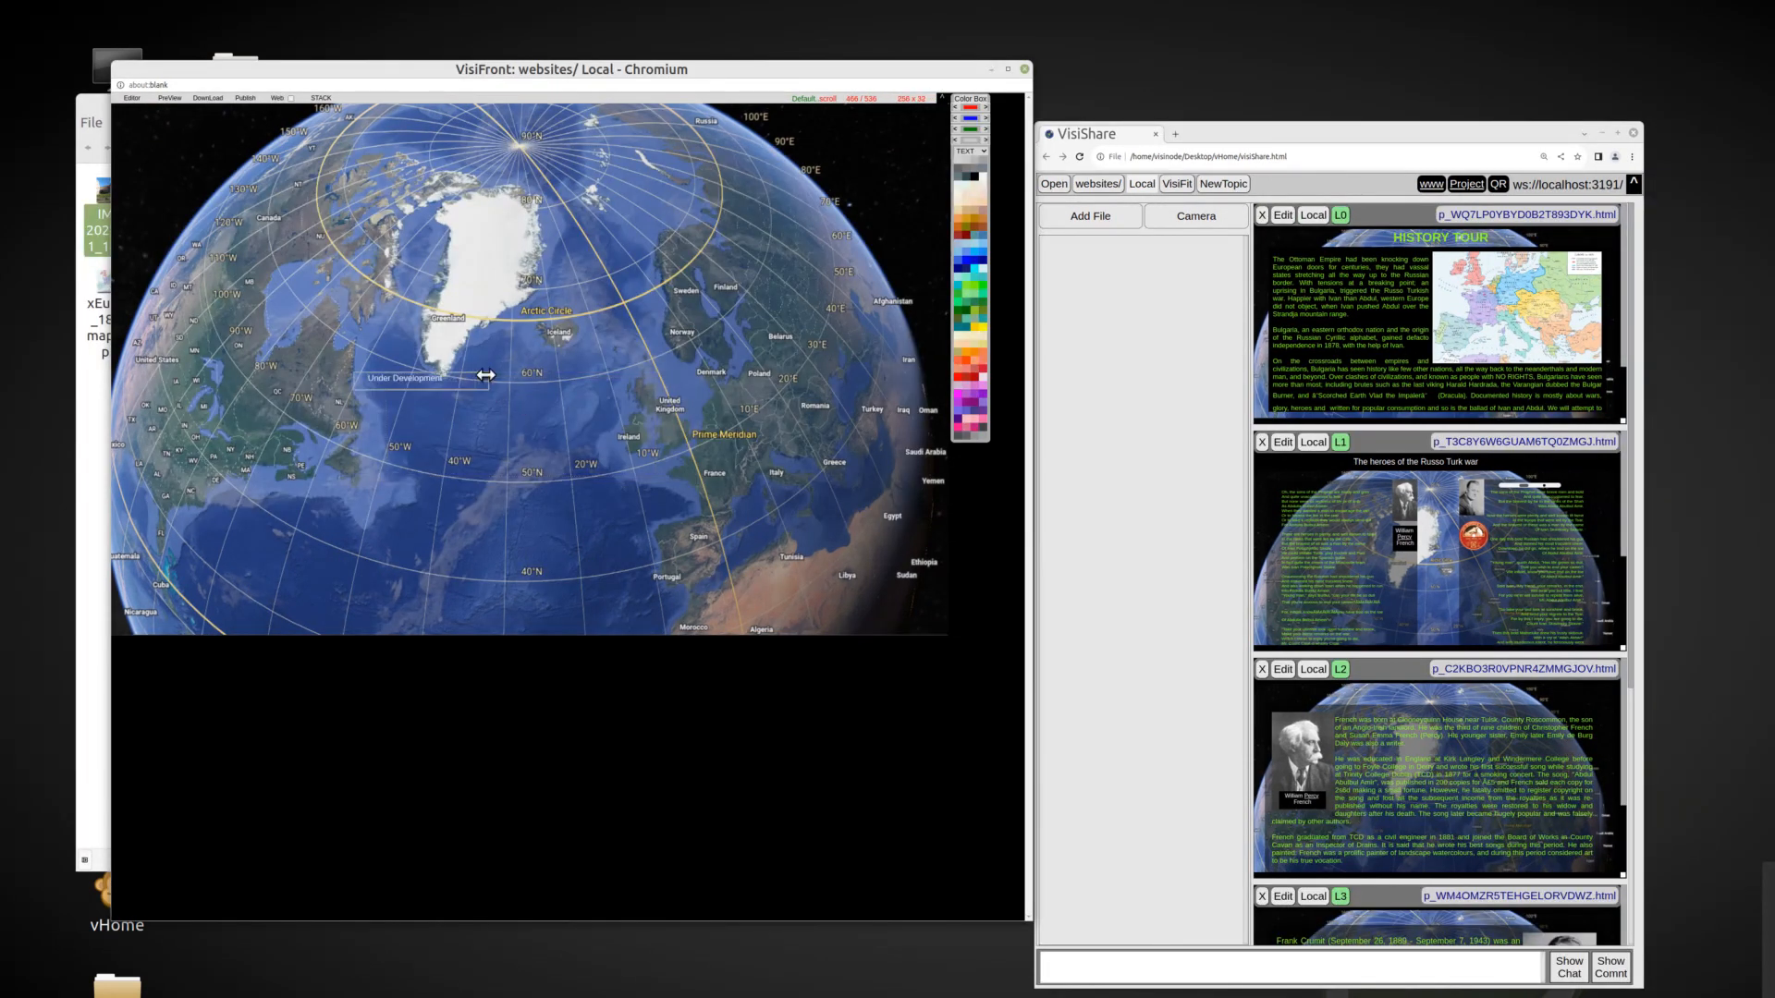
Enlarge the text frame over the globe, add "History tour" above "Under Development", and center the text.
left_click_drag(717, 463, 741, 458)
left_click(732, 382)
left_click_drag(352, 374, 278, 355)
left_click(653, 380)
type("History tour")
left_click_drag(742, 433, 775, 560)
right_click(532, 407)
left_click(582, 588)
left_click_drag(289, 368, 264, 268)
Give the "History tour Under Development" text frame a dark base color with reduced base opacity.
right_click(661, 417)
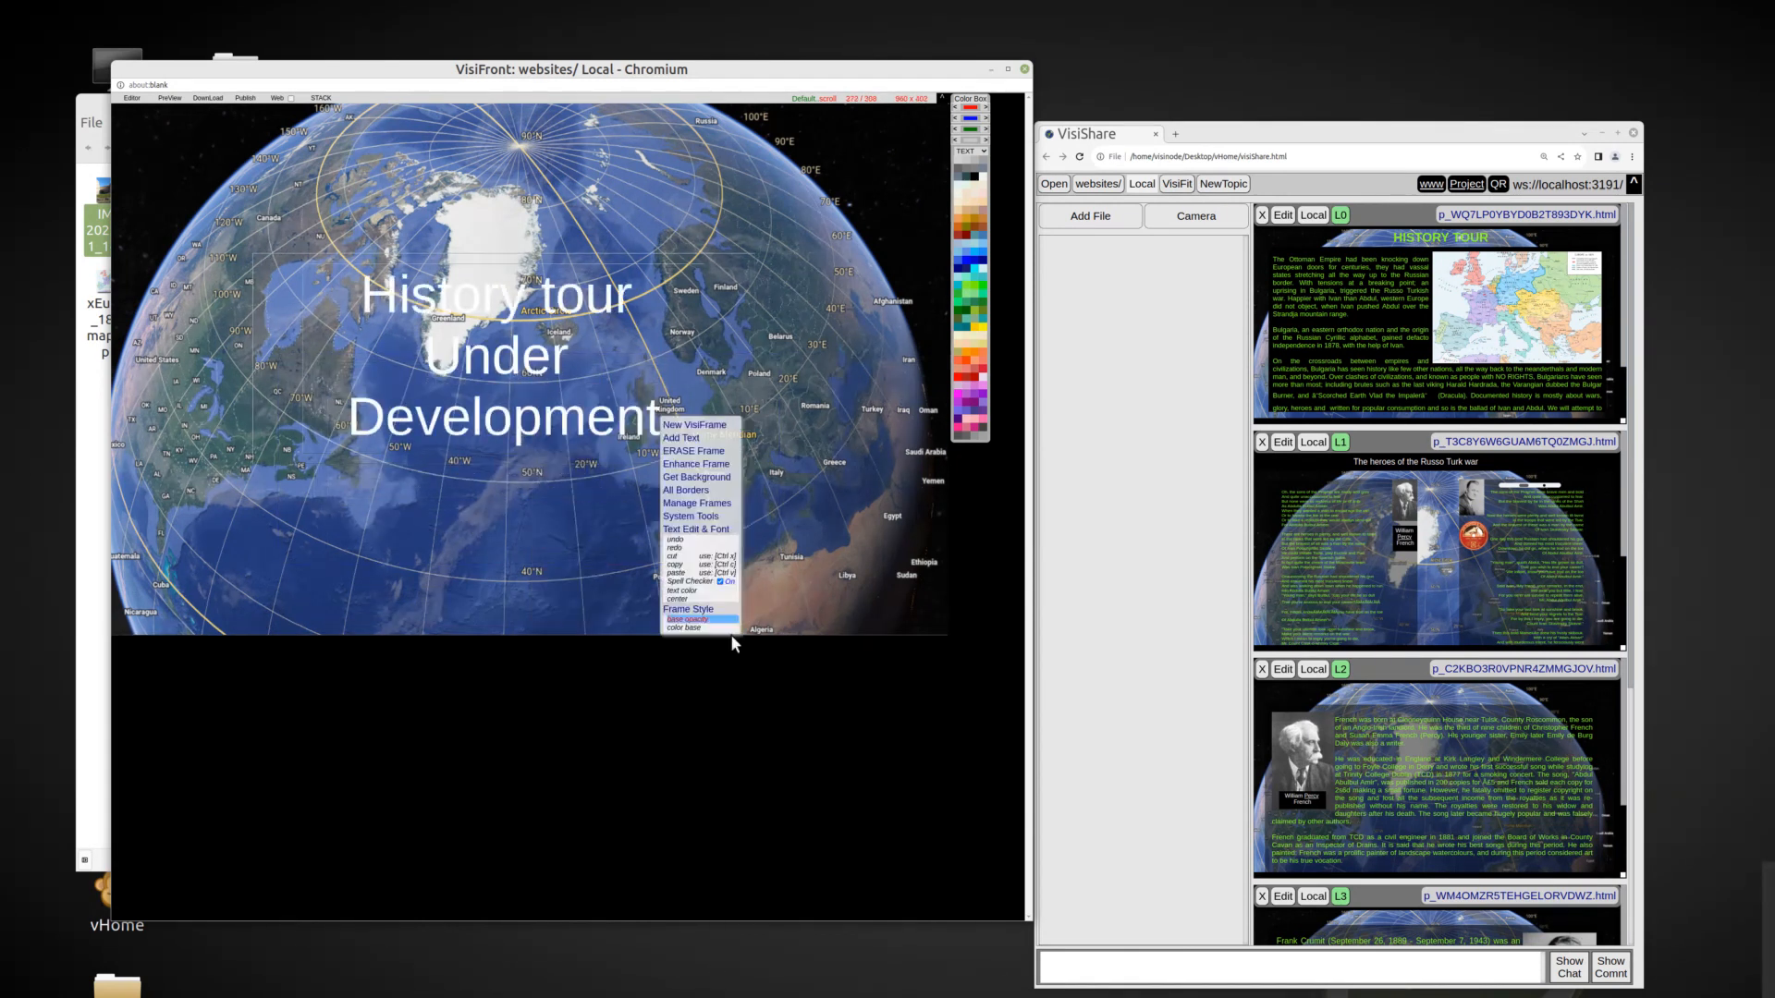
left_click(710, 628)
left_click(974, 187)
right_click(618, 350)
left_click(646, 552)
scroll(603, 415, "down", 7)
Insert the stone ruins photo, enlarged, behind the "History tour Under Development" text and stack the page.
left_click(97, 503)
left_click_drag(104, 194, 183, 179)
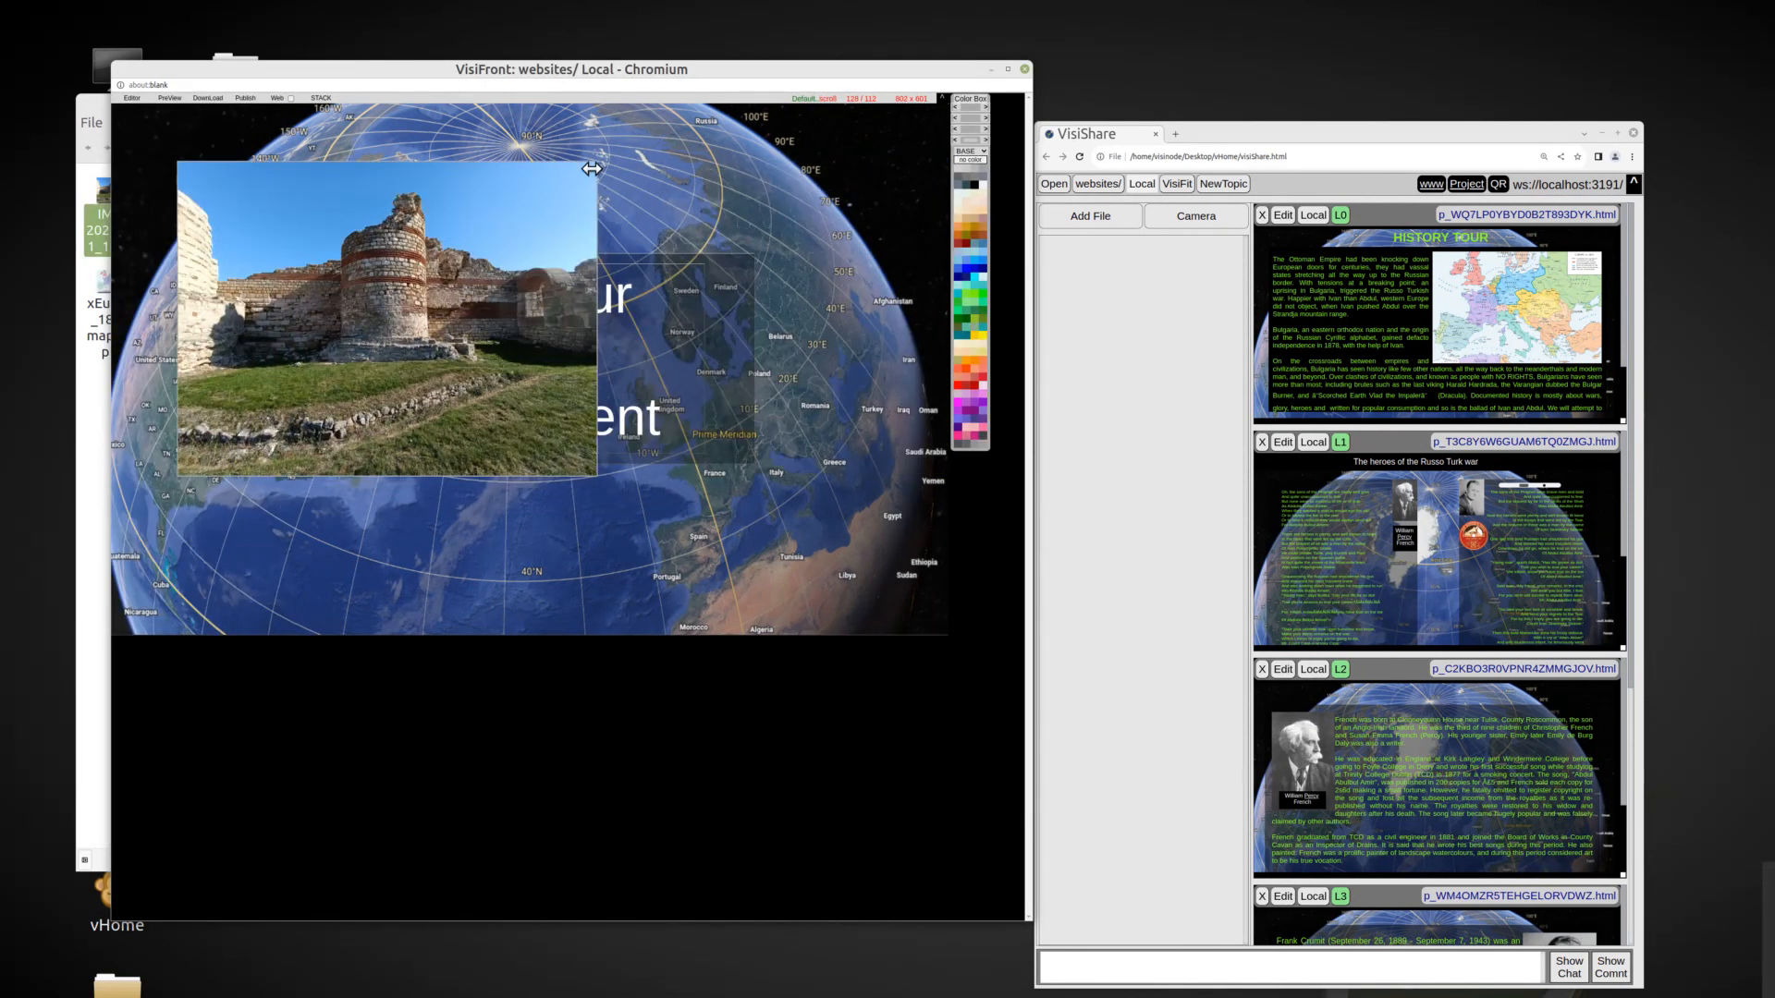
left_click_drag(591, 472, 750, 592)
left_click_drag(186, 183, 349, 166)
left_click_drag(261, 287, 620, 417)
left_click_drag(835, 326, 717, 351)
left_click_drag(625, 254, 745, 227)
left_click(245, 98)
Open page L0 for editing and relabel its first two buttons "History Tour" and "The Ballad".
left_click(1282, 443)
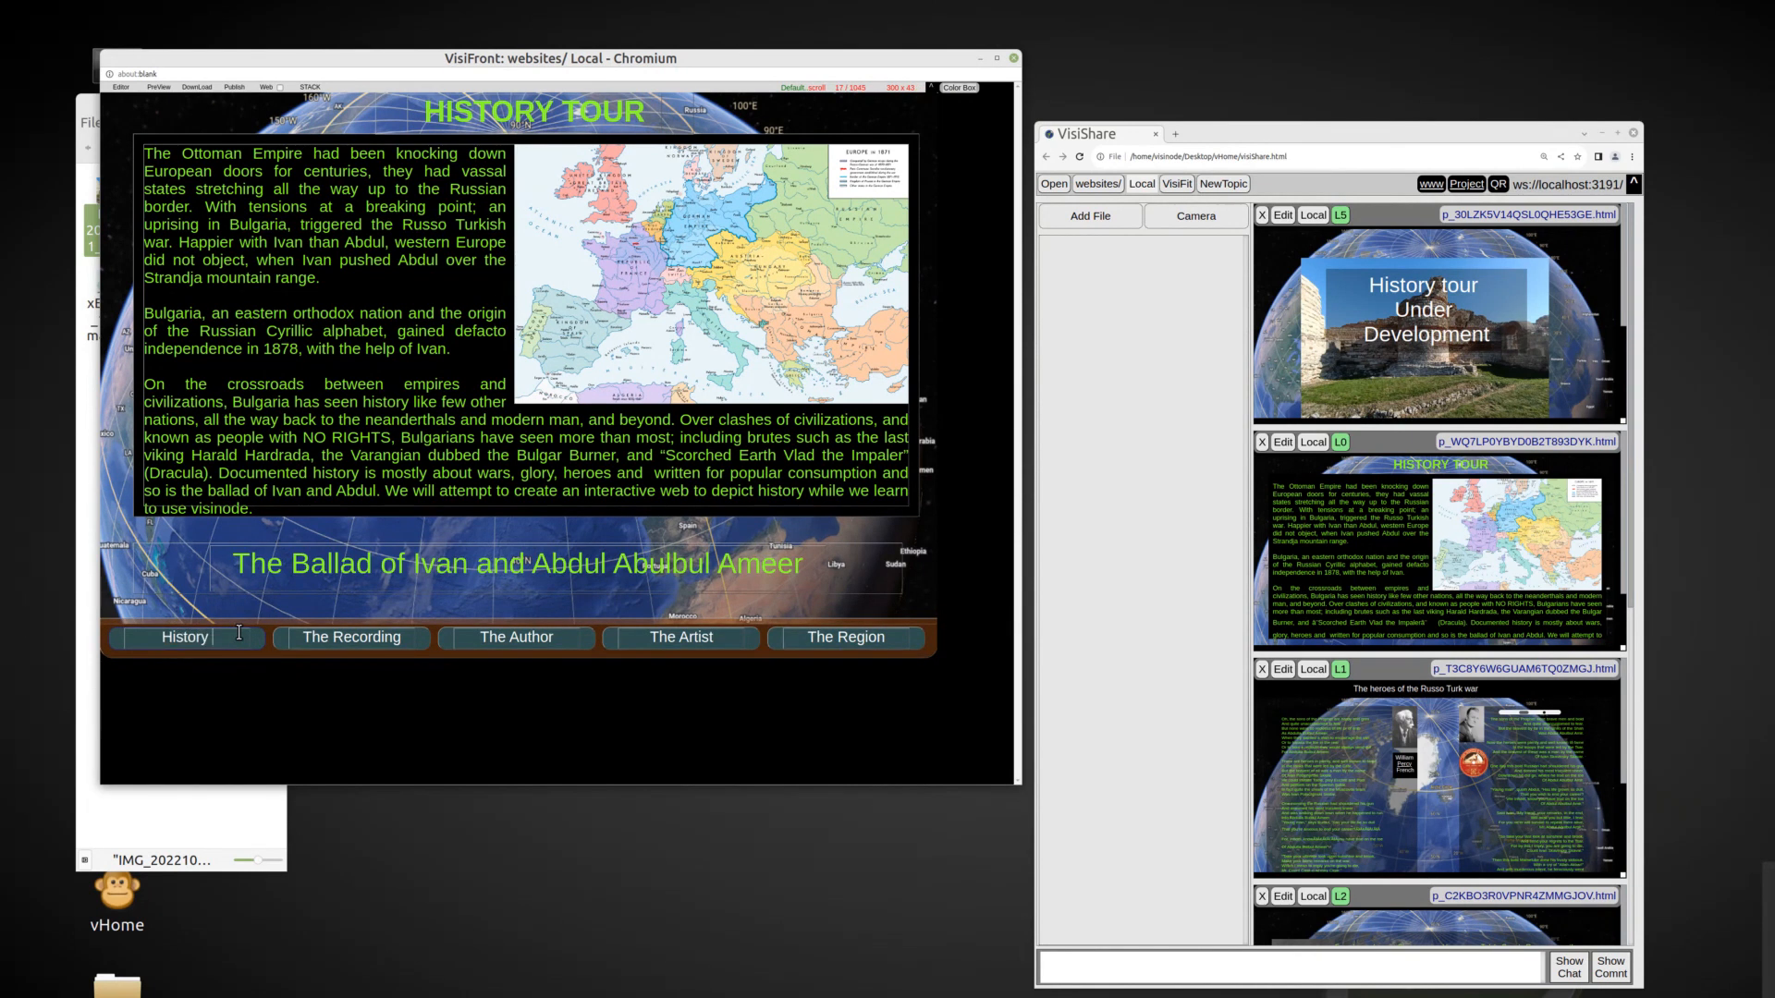
left_click(341, 633)
type("Ballad")
key("Delete")
key("Delete")
key("Delete")
key("Delete")
key("Delete")
key("Delete")
key("Delete")
key("Delete")
key("Delete")
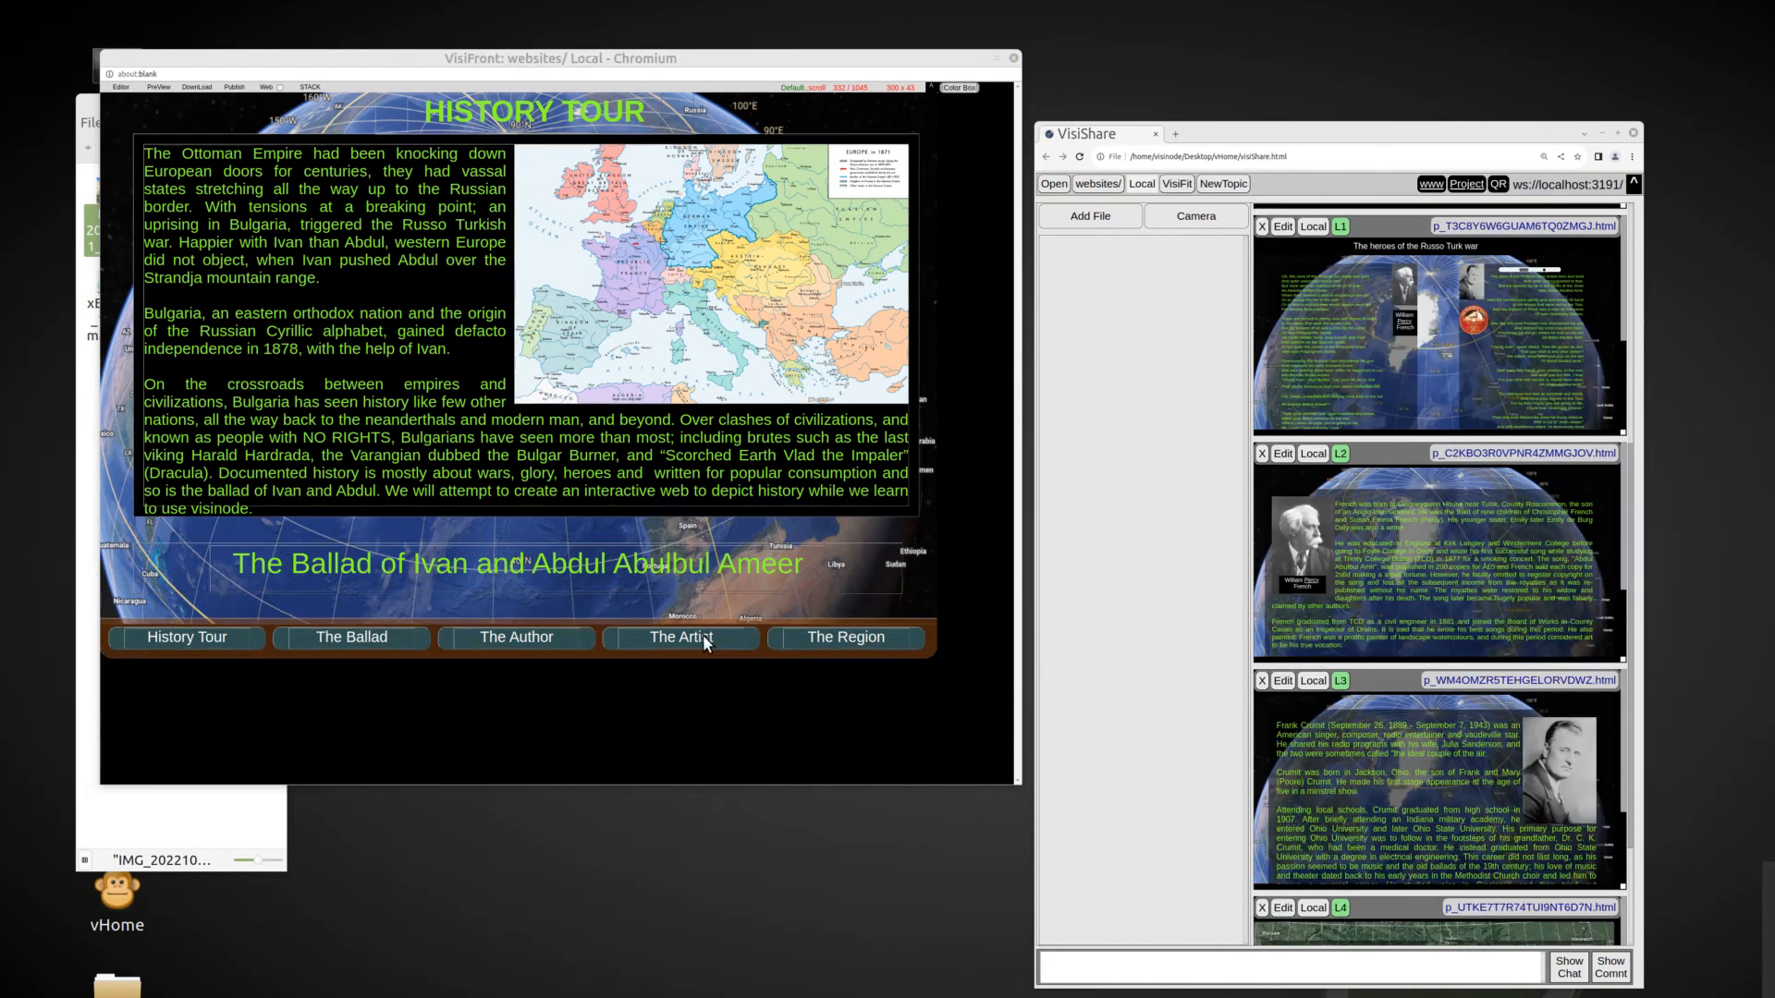
Link the "The Artist" button to page L3.
right_click(704, 642)
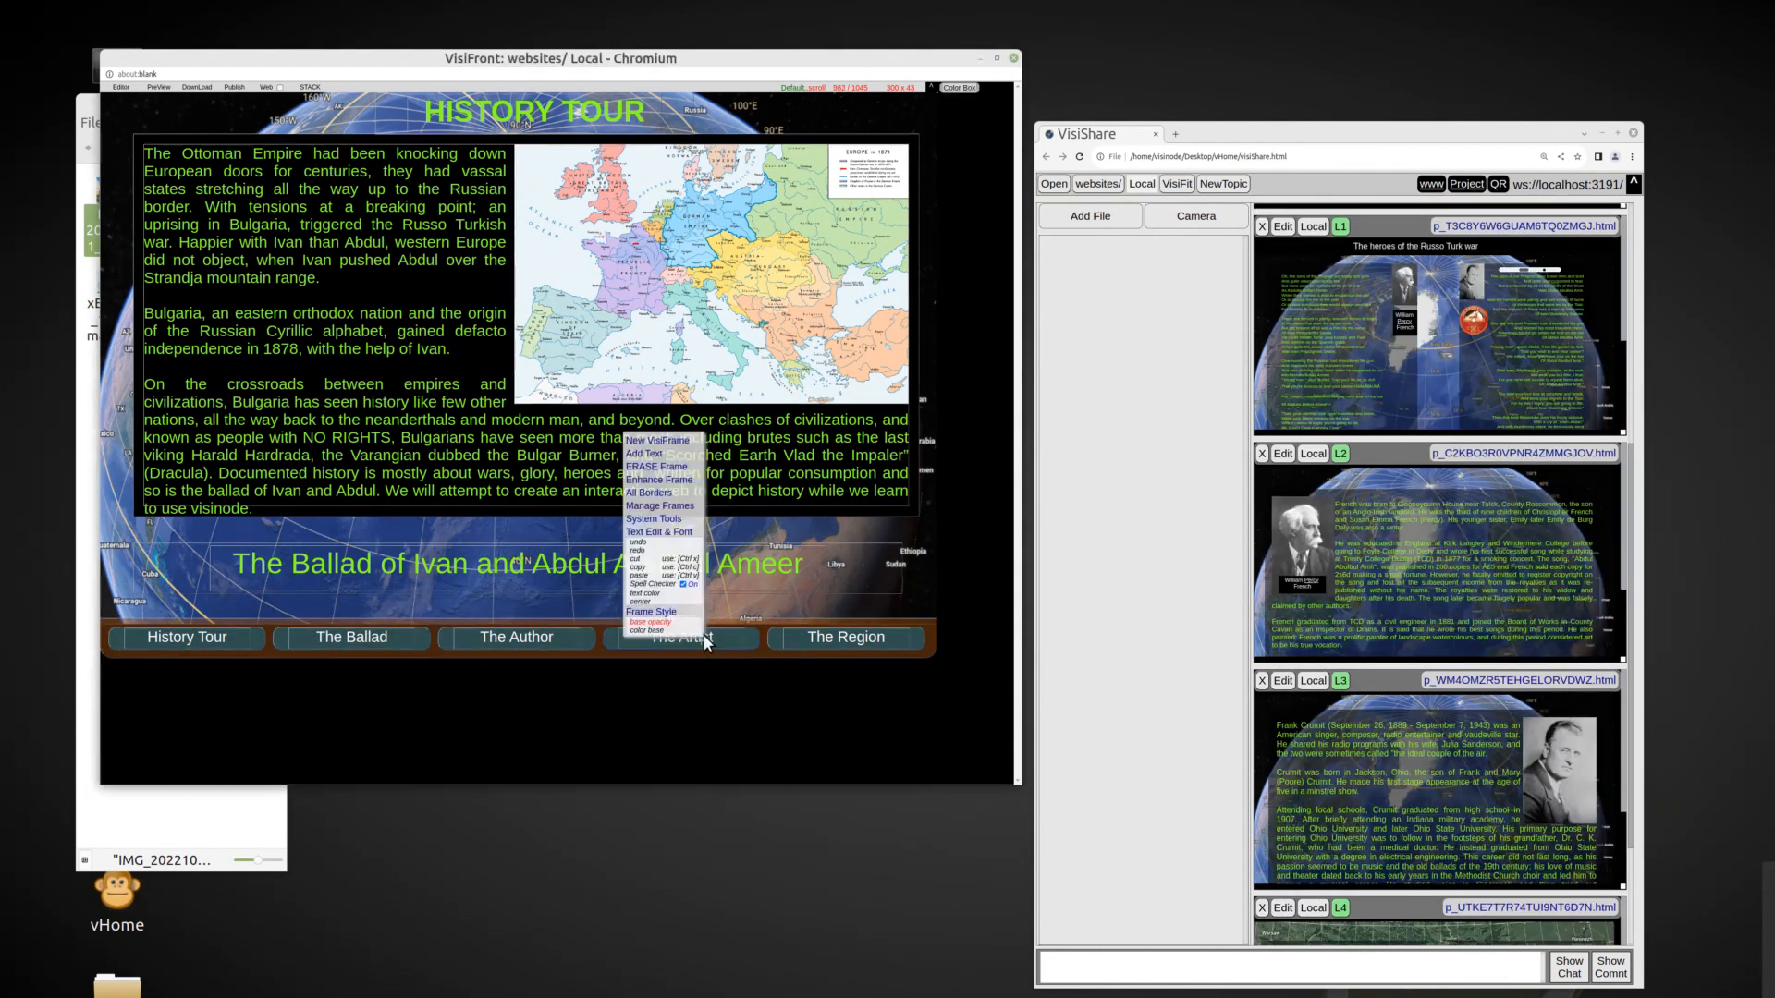
left_click(664, 494)
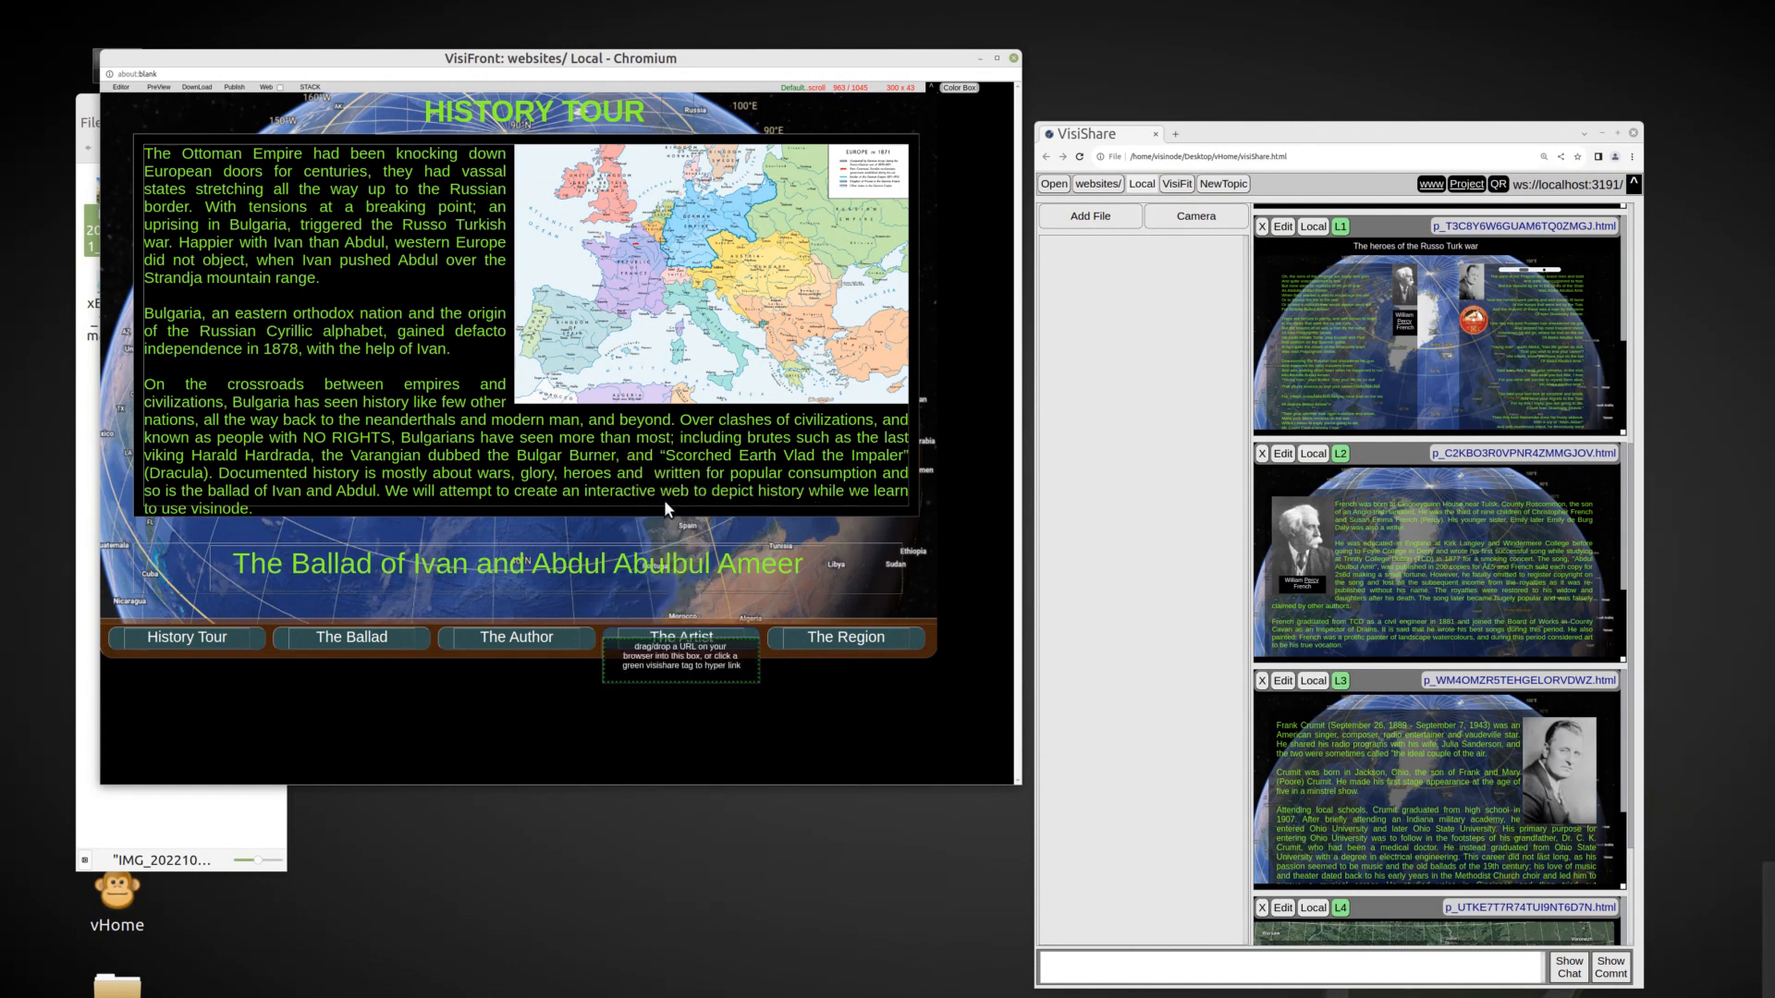
left_click(1341, 681)
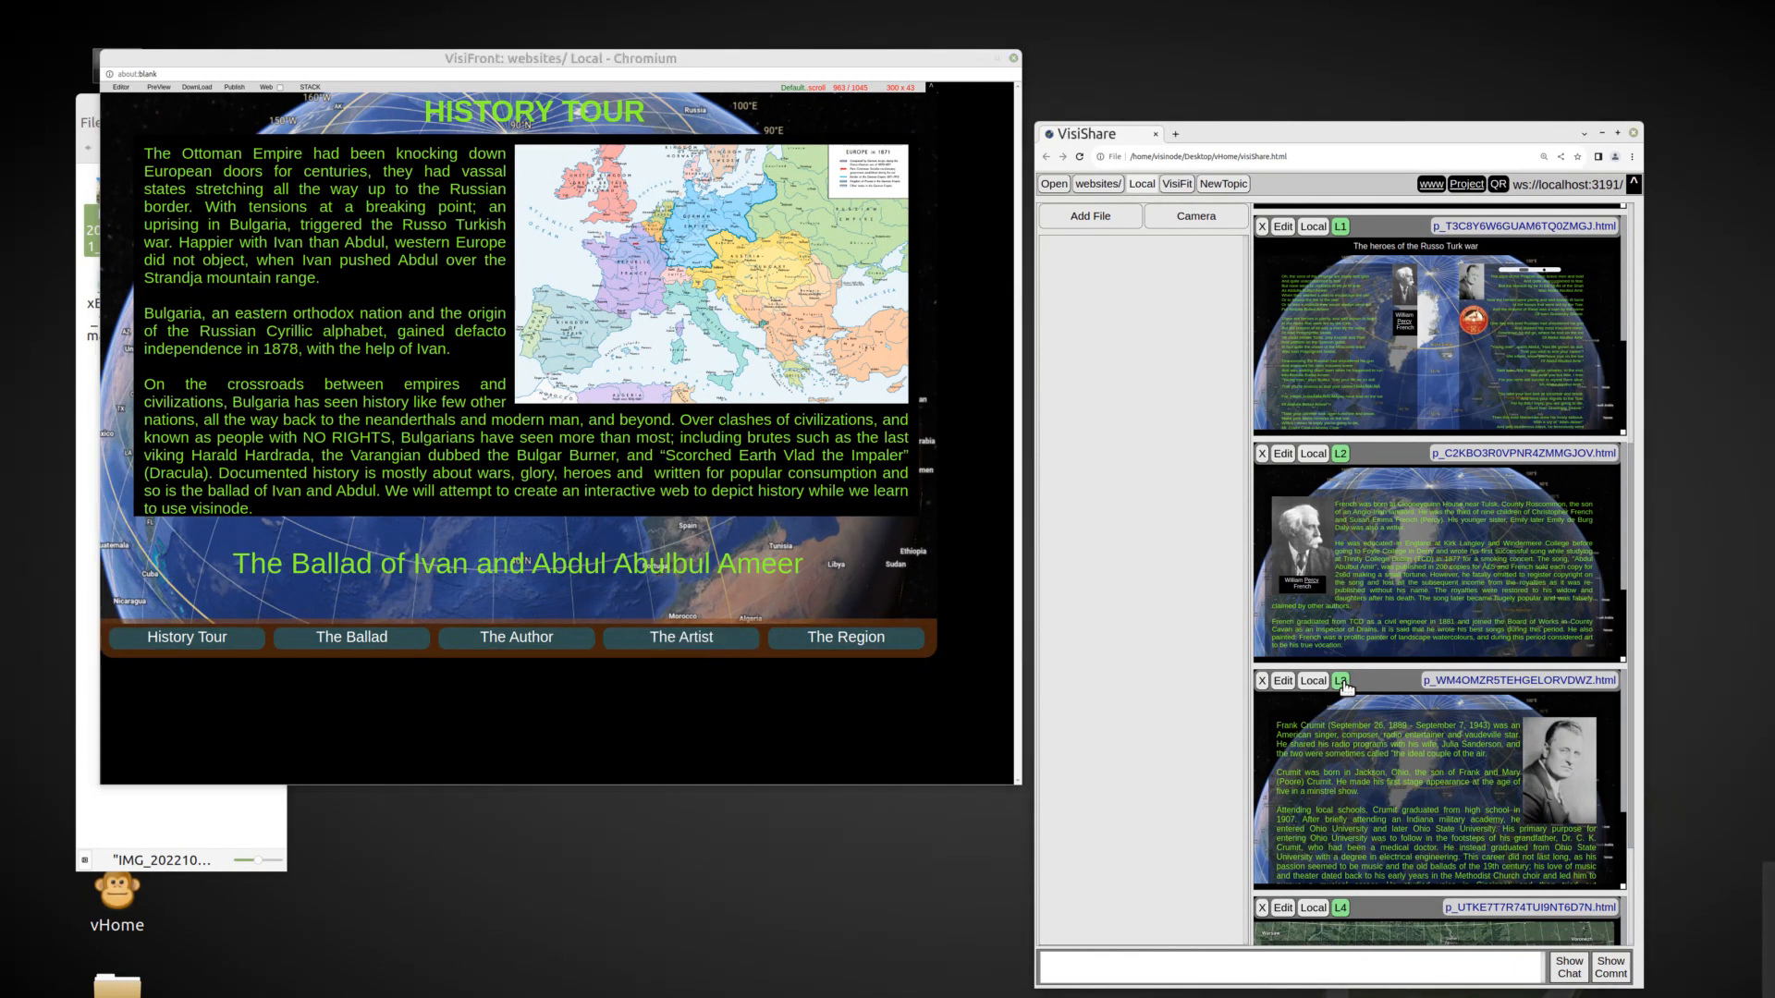
Link the "The Author" button to page L2.
left_click(489, 638)
left_click(670, 198)
right_click(541, 644)
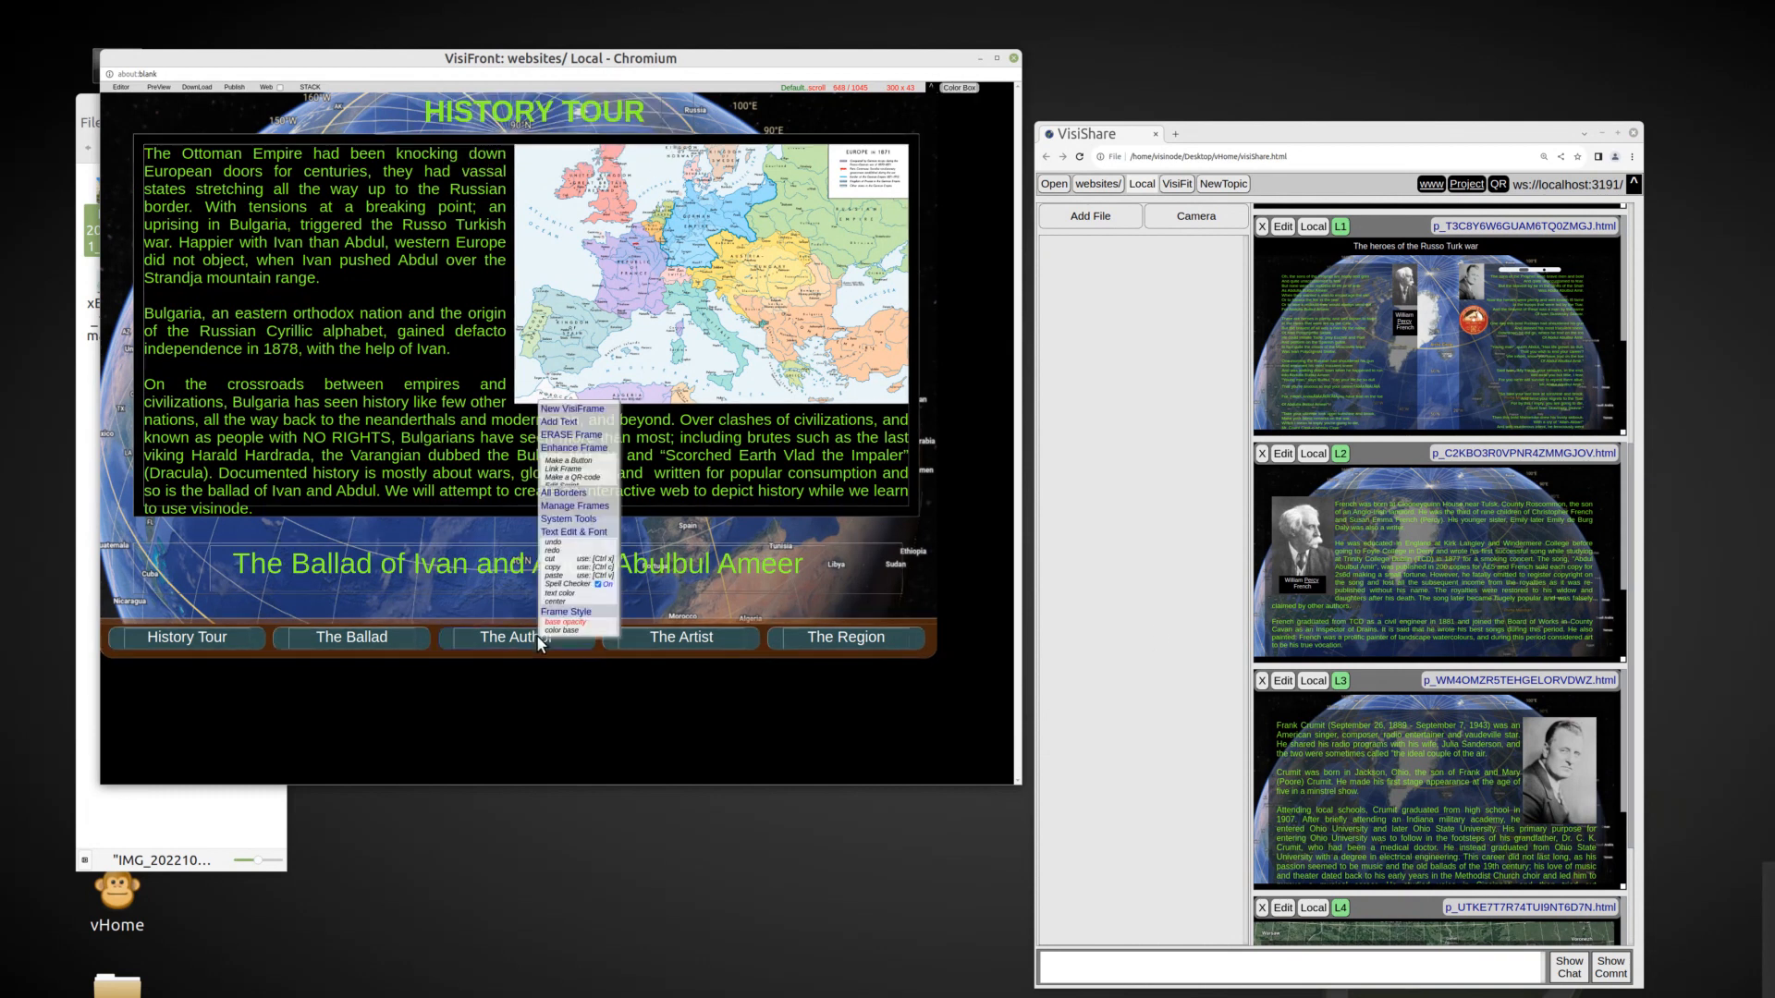
left_click(590, 471)
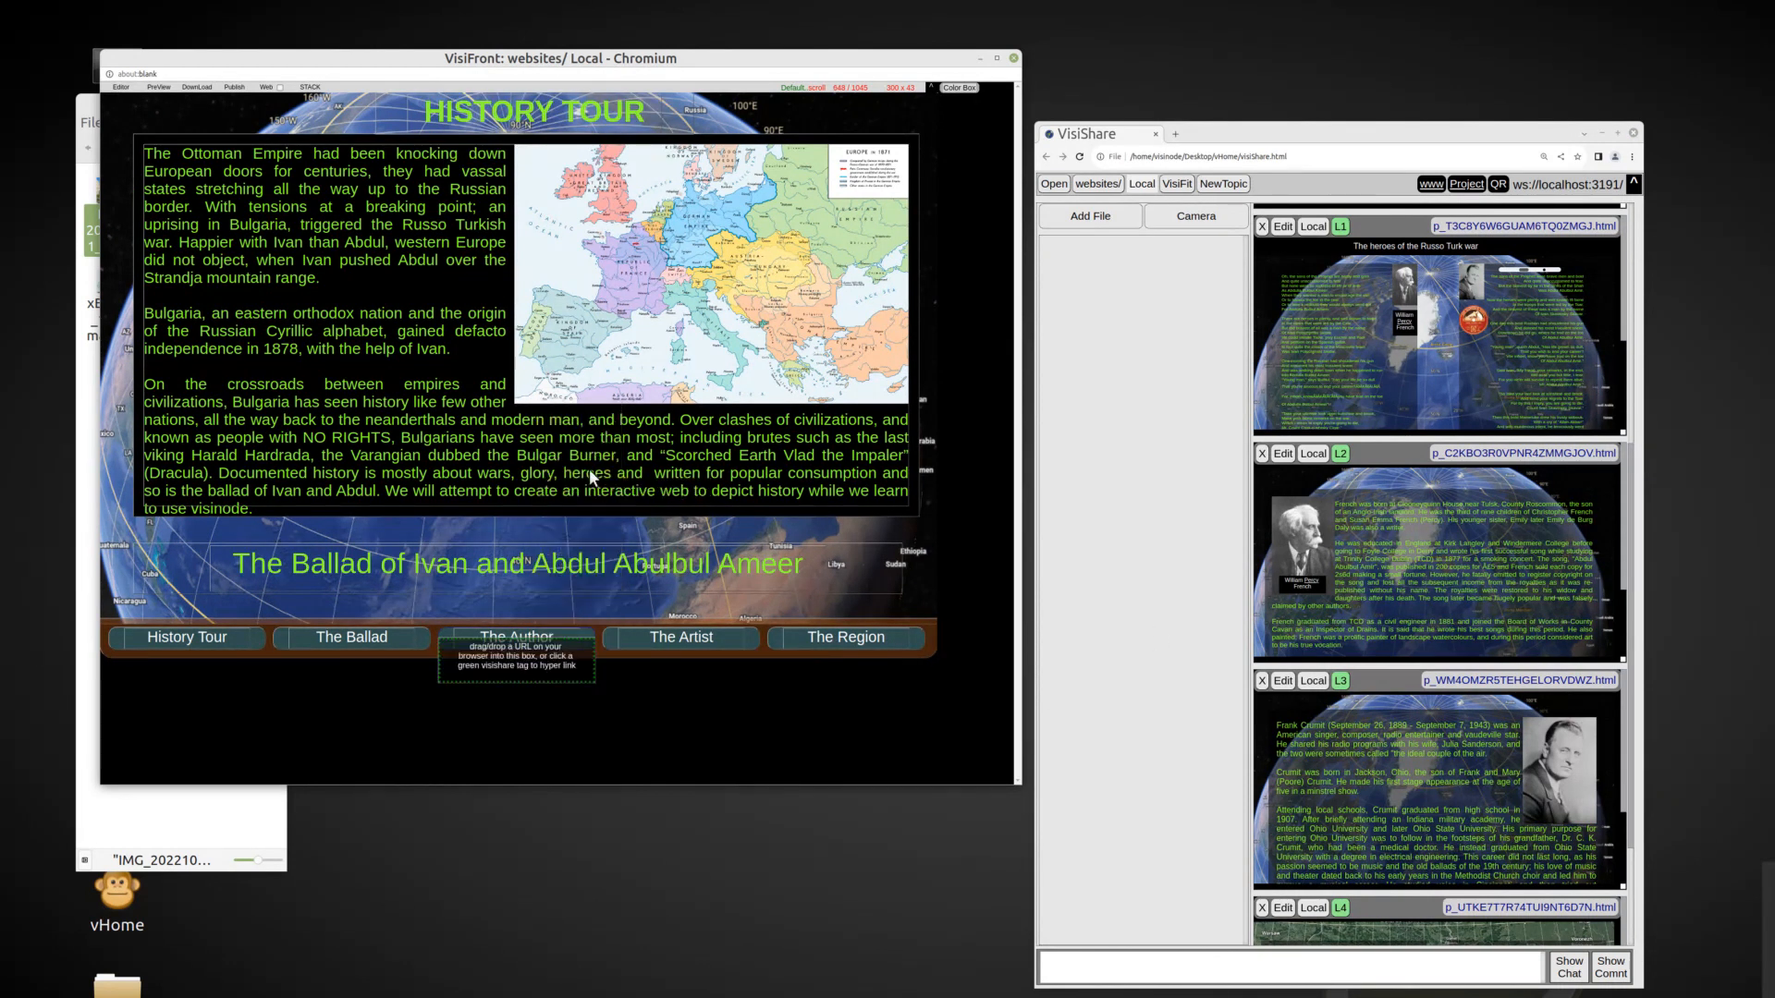
left_click(1340, 453)
Link the "The Region" button to page L4.
left_click(780, 638)
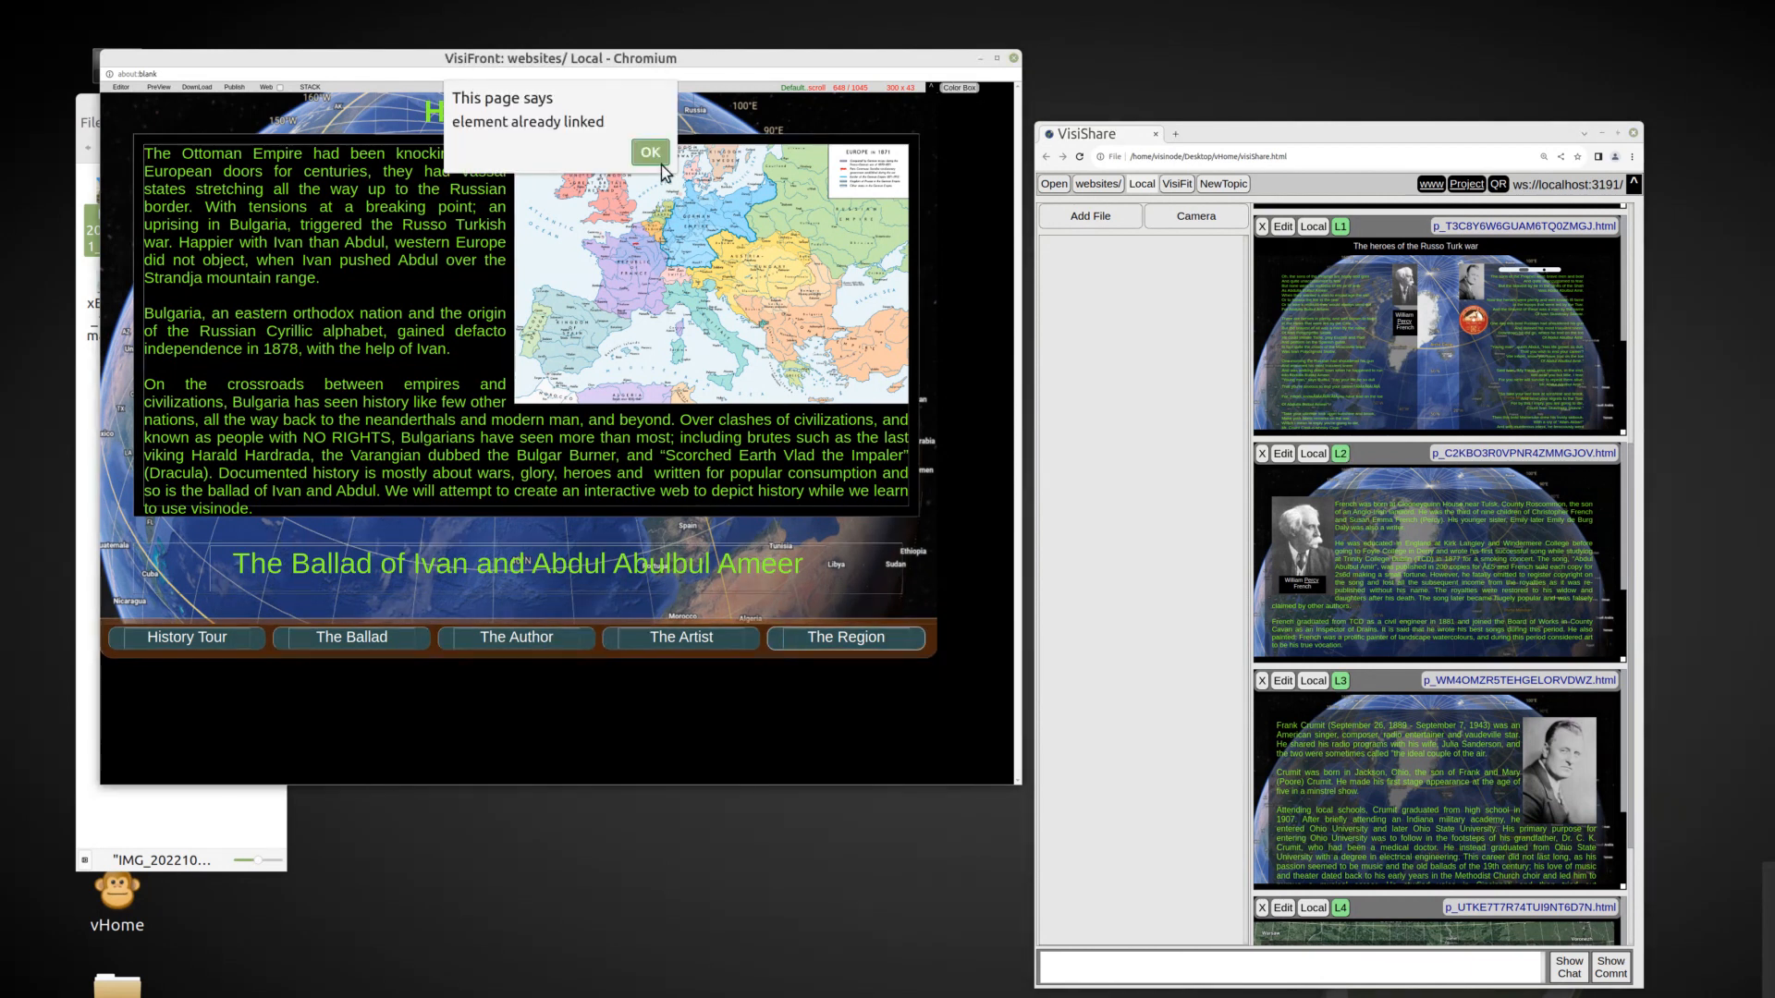
left_click(658, 163)
right_click(825, 636)
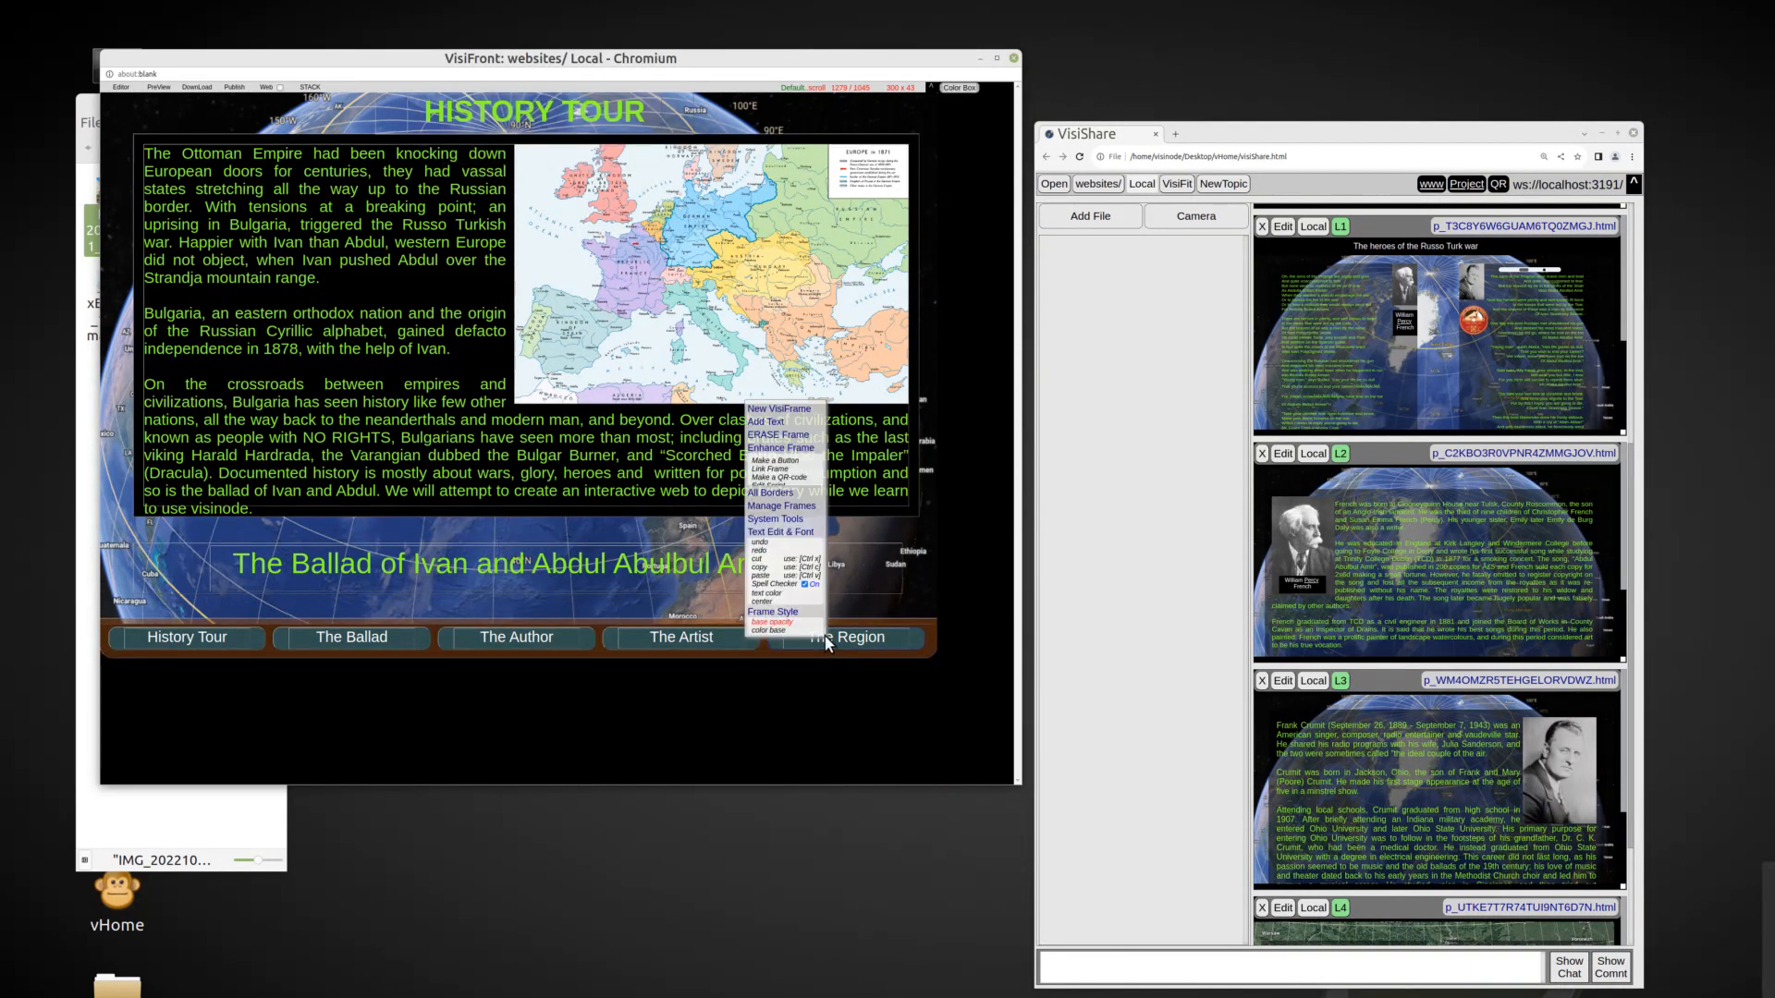
left_click(785, 478)
scroll(1277, 686, "down", 2)
scroll(1627, 862, "down", 2)
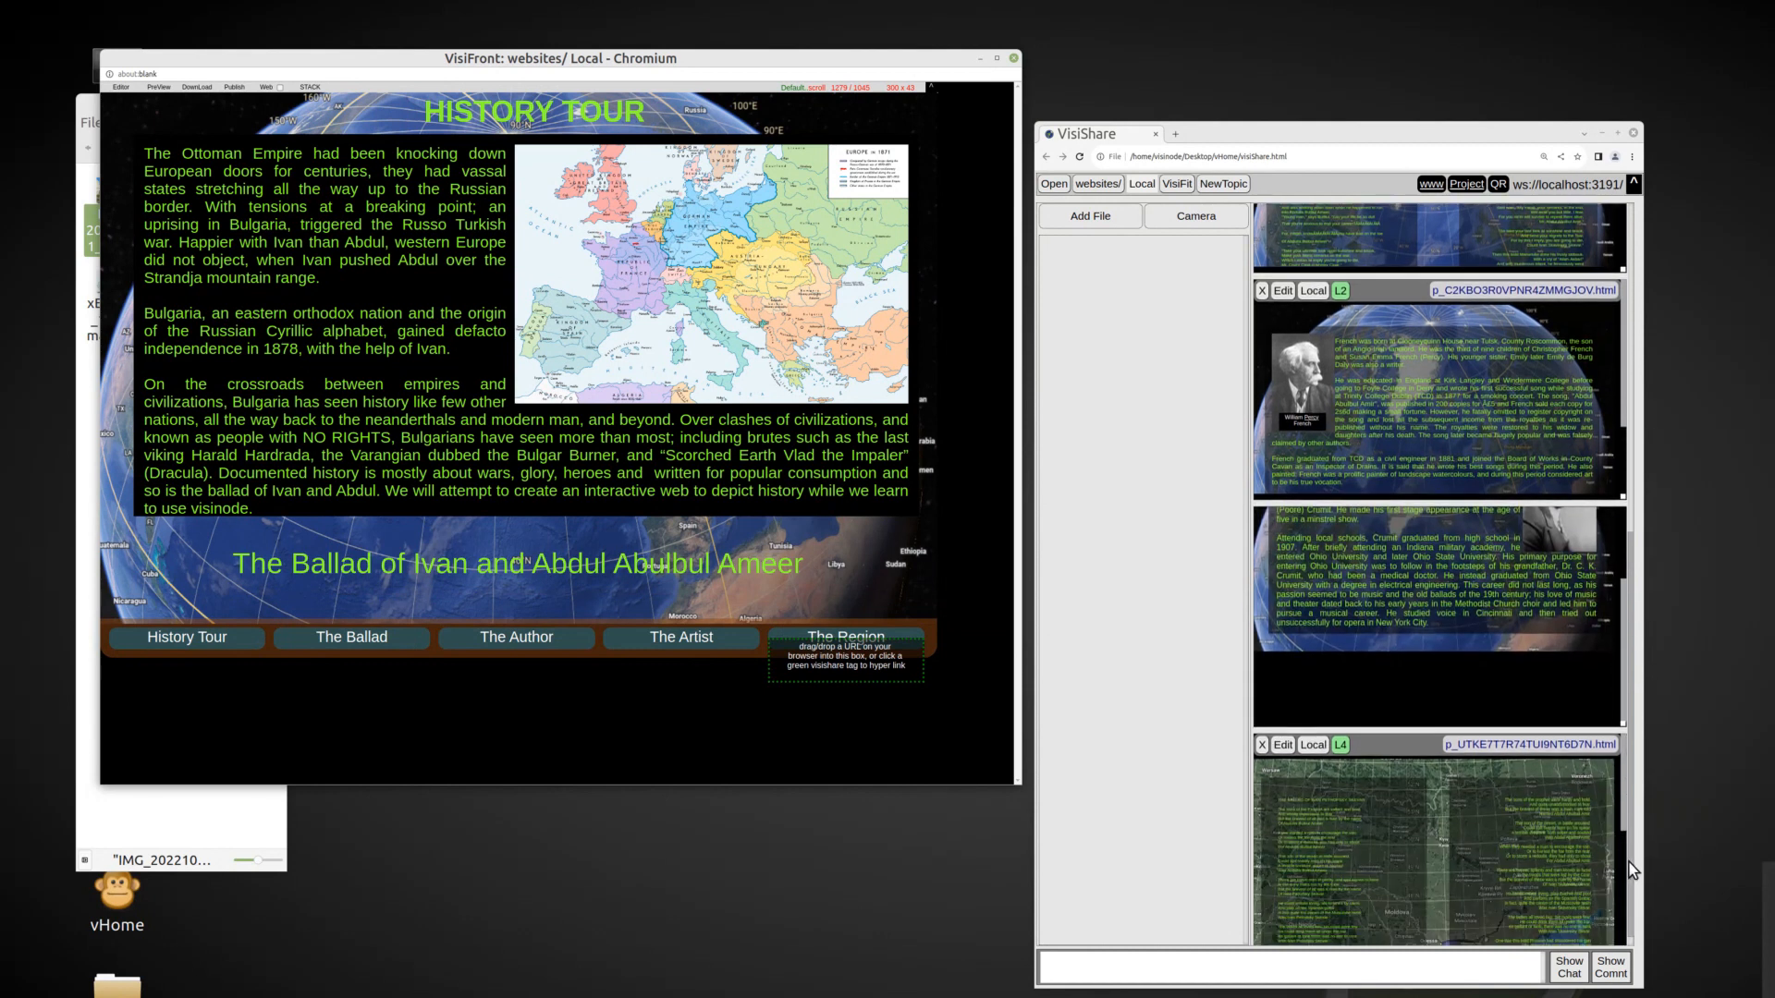
left_click(1346, 733)
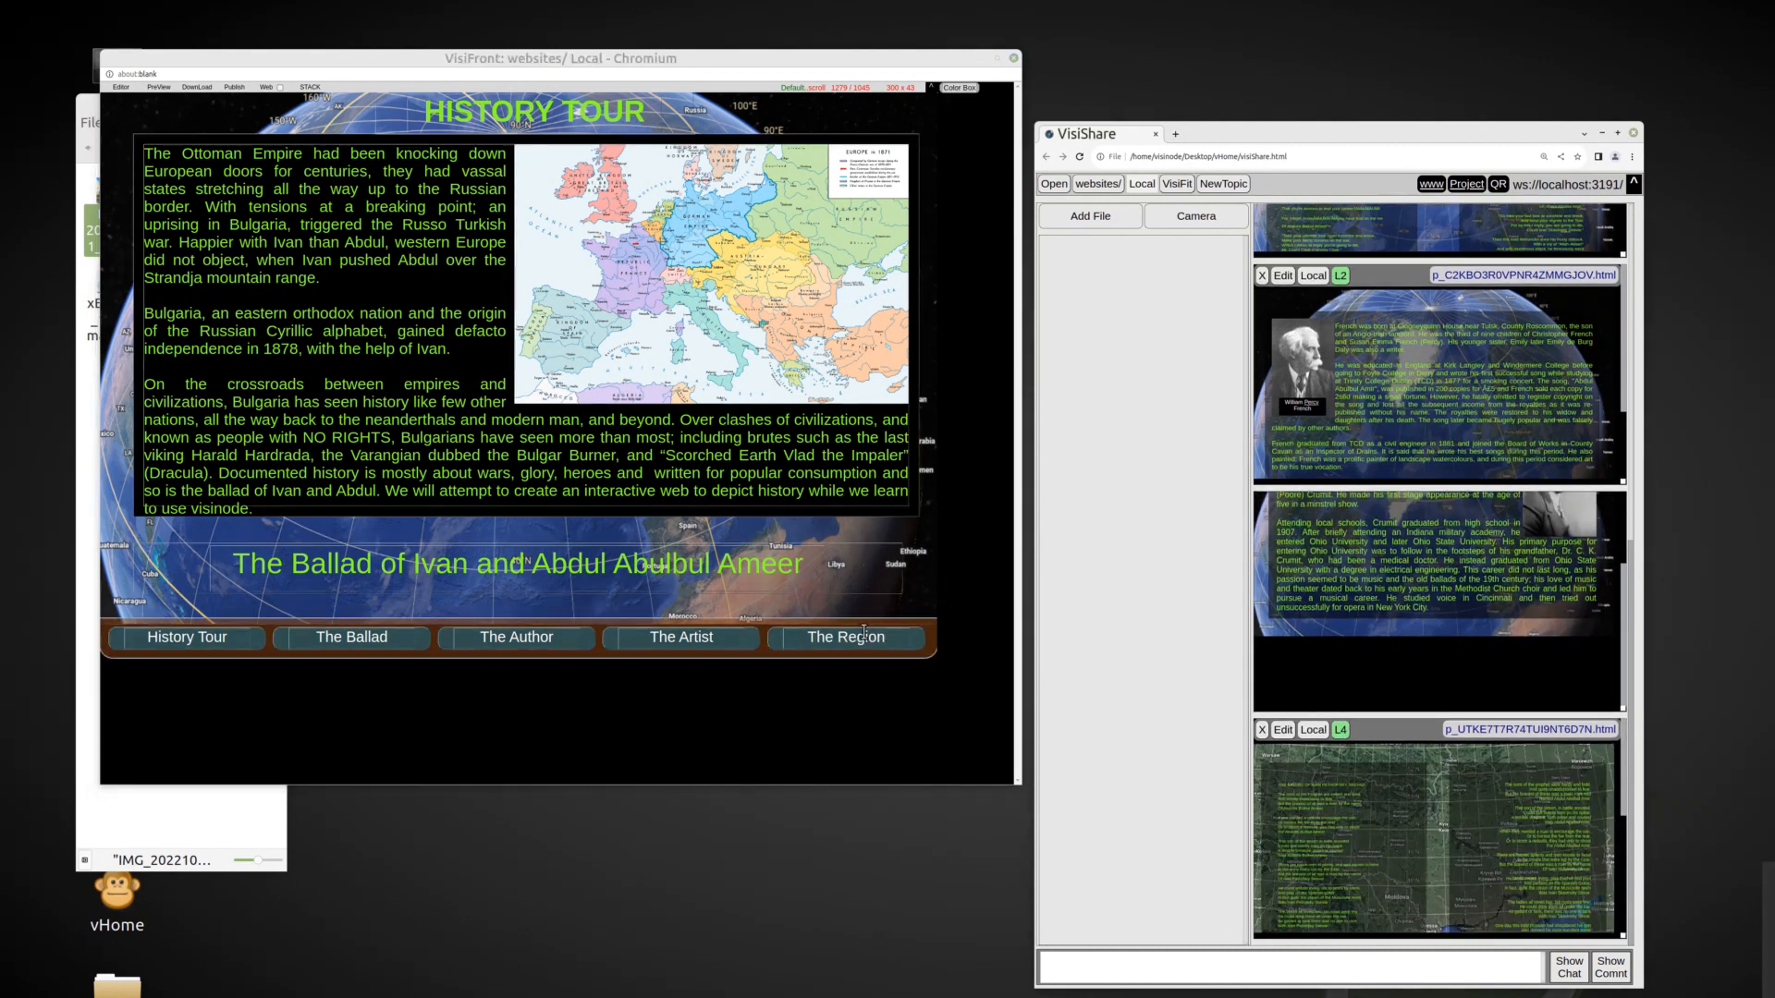
Link the "The Ballad" button to page L1, the heroes of the Russo Turk war.
right_click(359, 637)
left_click(393, 471)
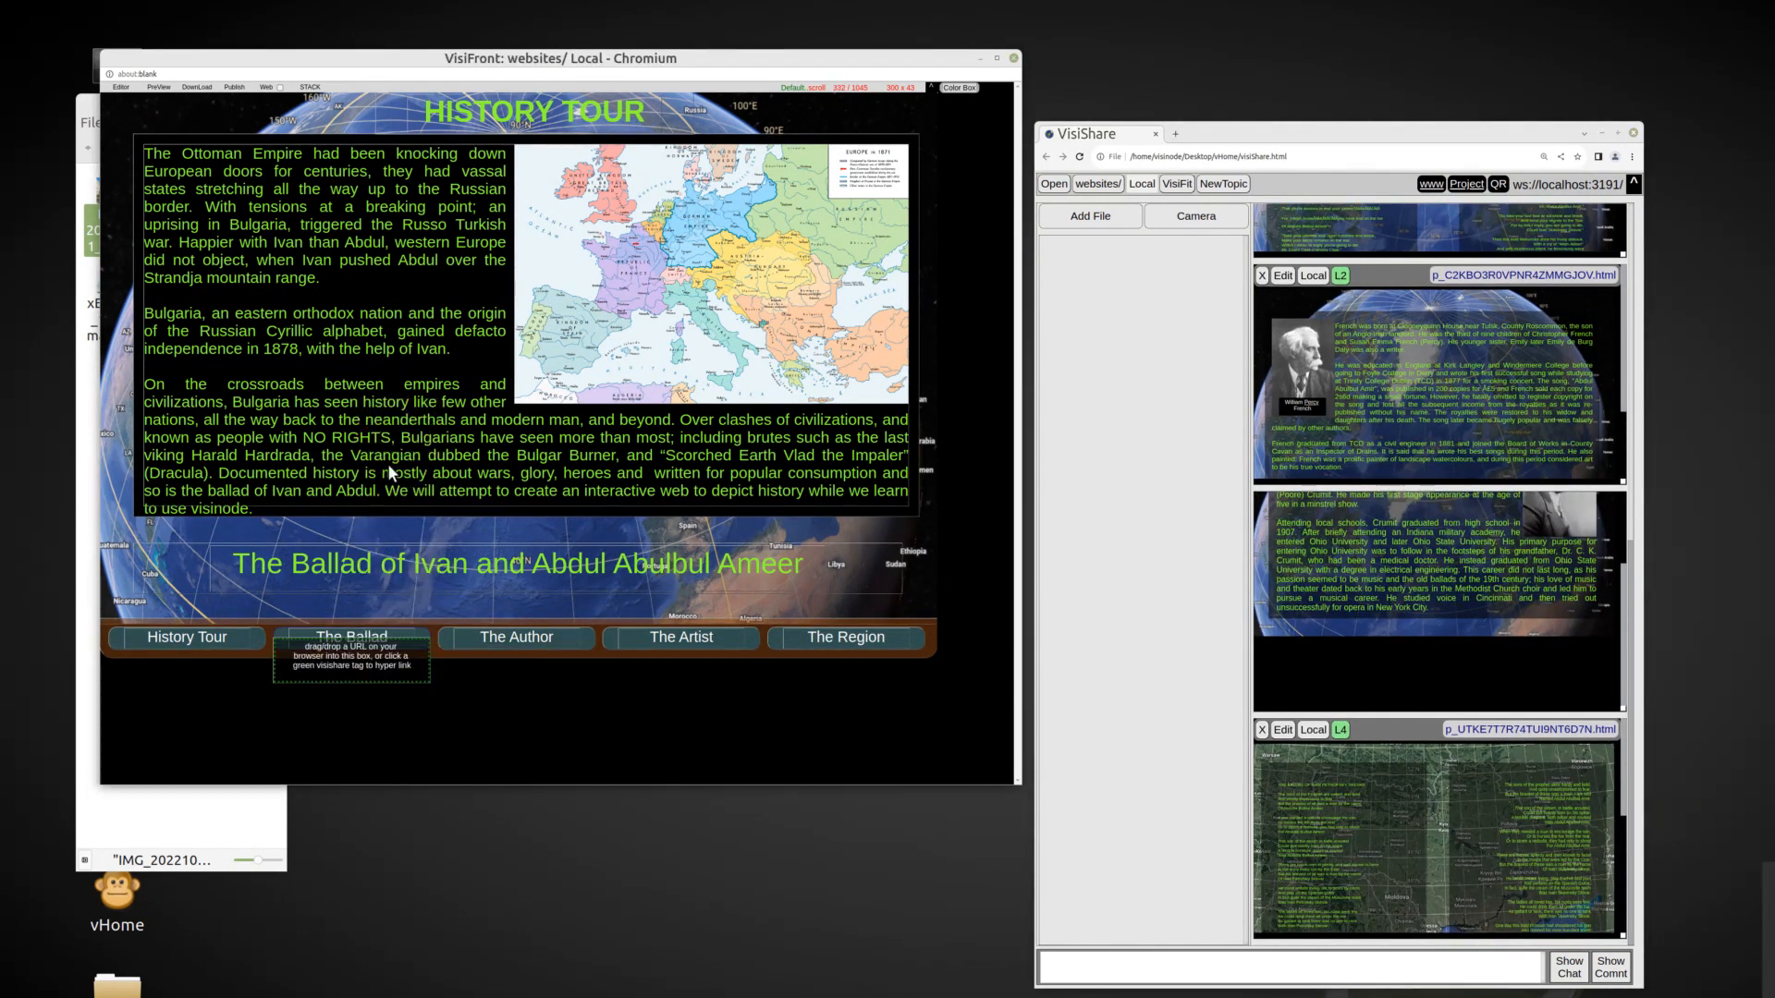
scroll(1631, 442, "up", 5)
scroll(1631, 442, "up", 2)
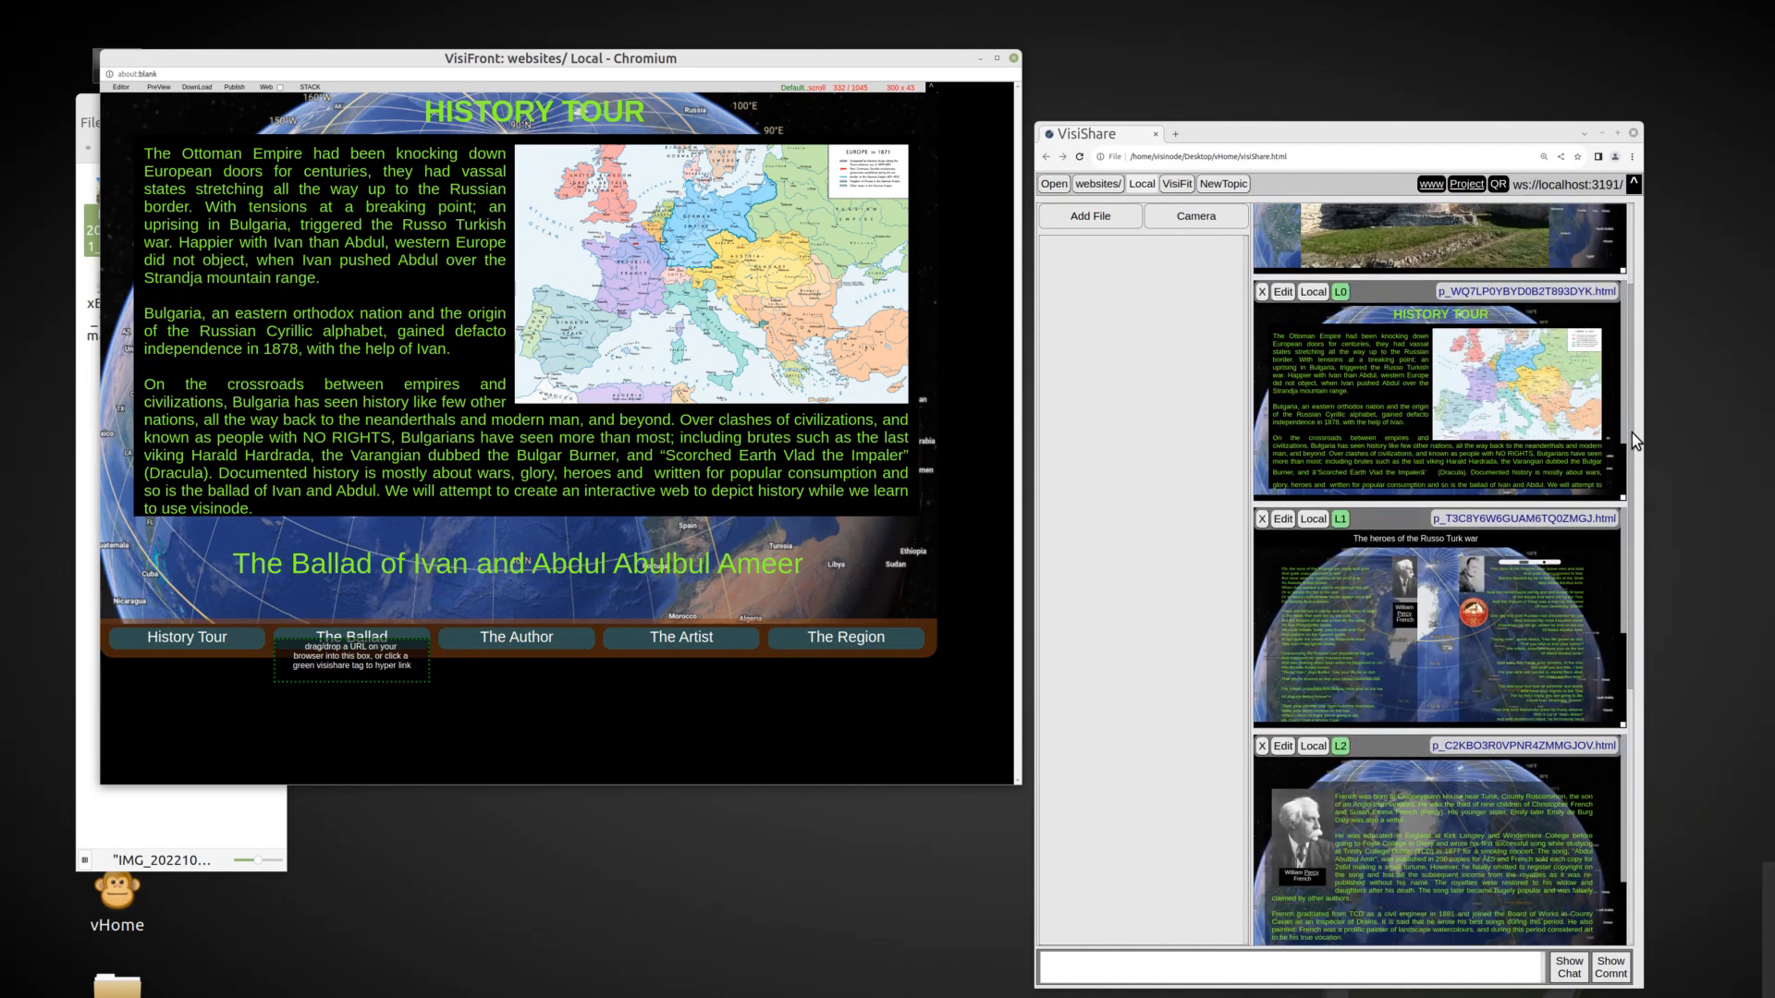
left_click(1340, 521)
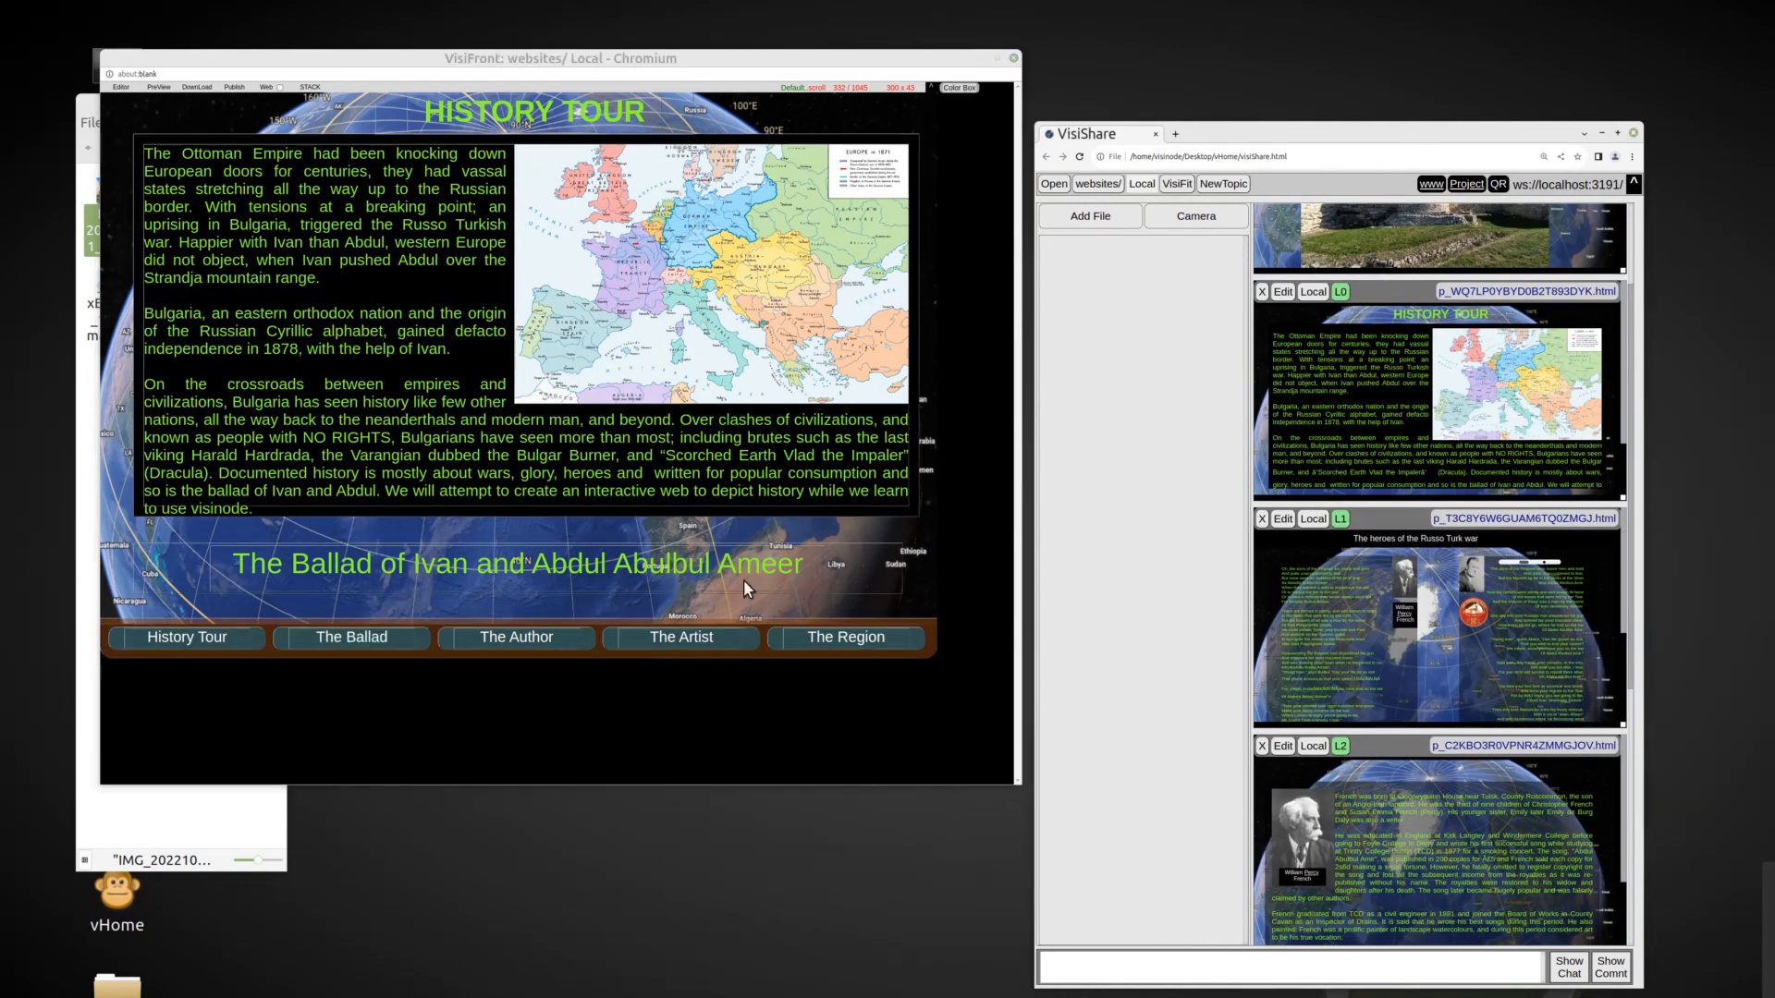
Link the "History Tour" button to page L5, the under-development page.
right_click(191, 637)
left_click(231, 475)
scroll(1628, 303, "up", 1)
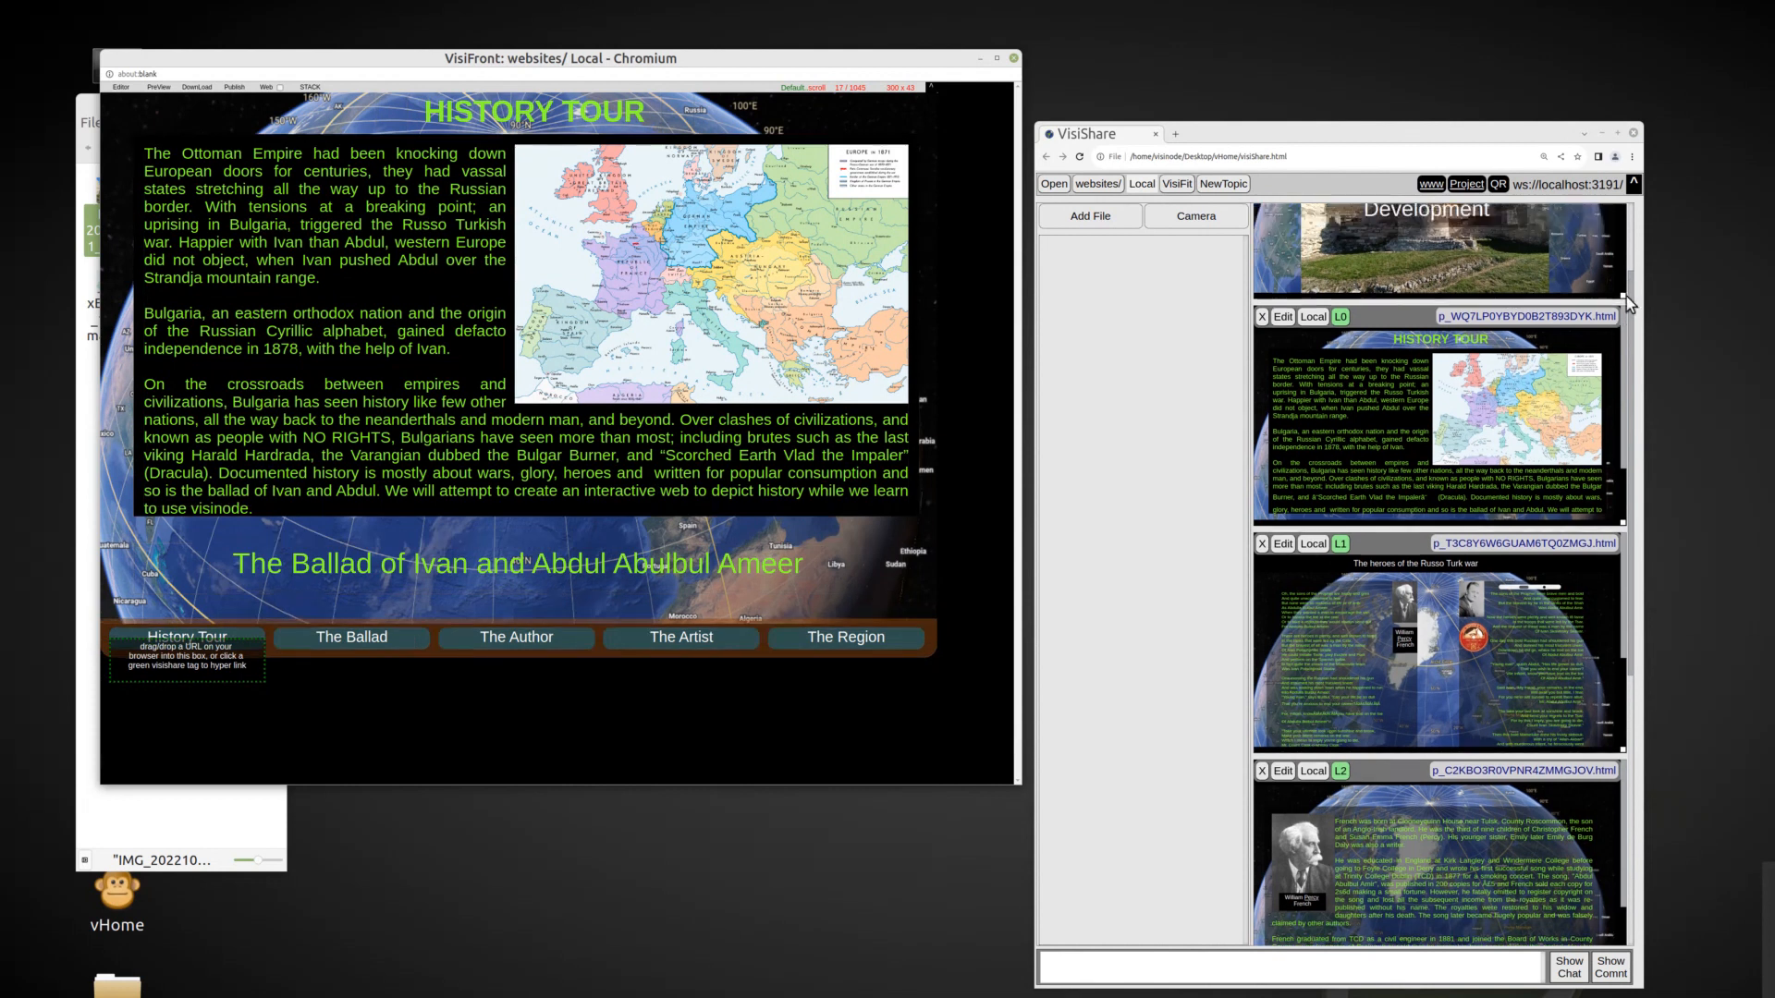
scroll(1629, 303, "up", 2)
left_click(1342, 220)
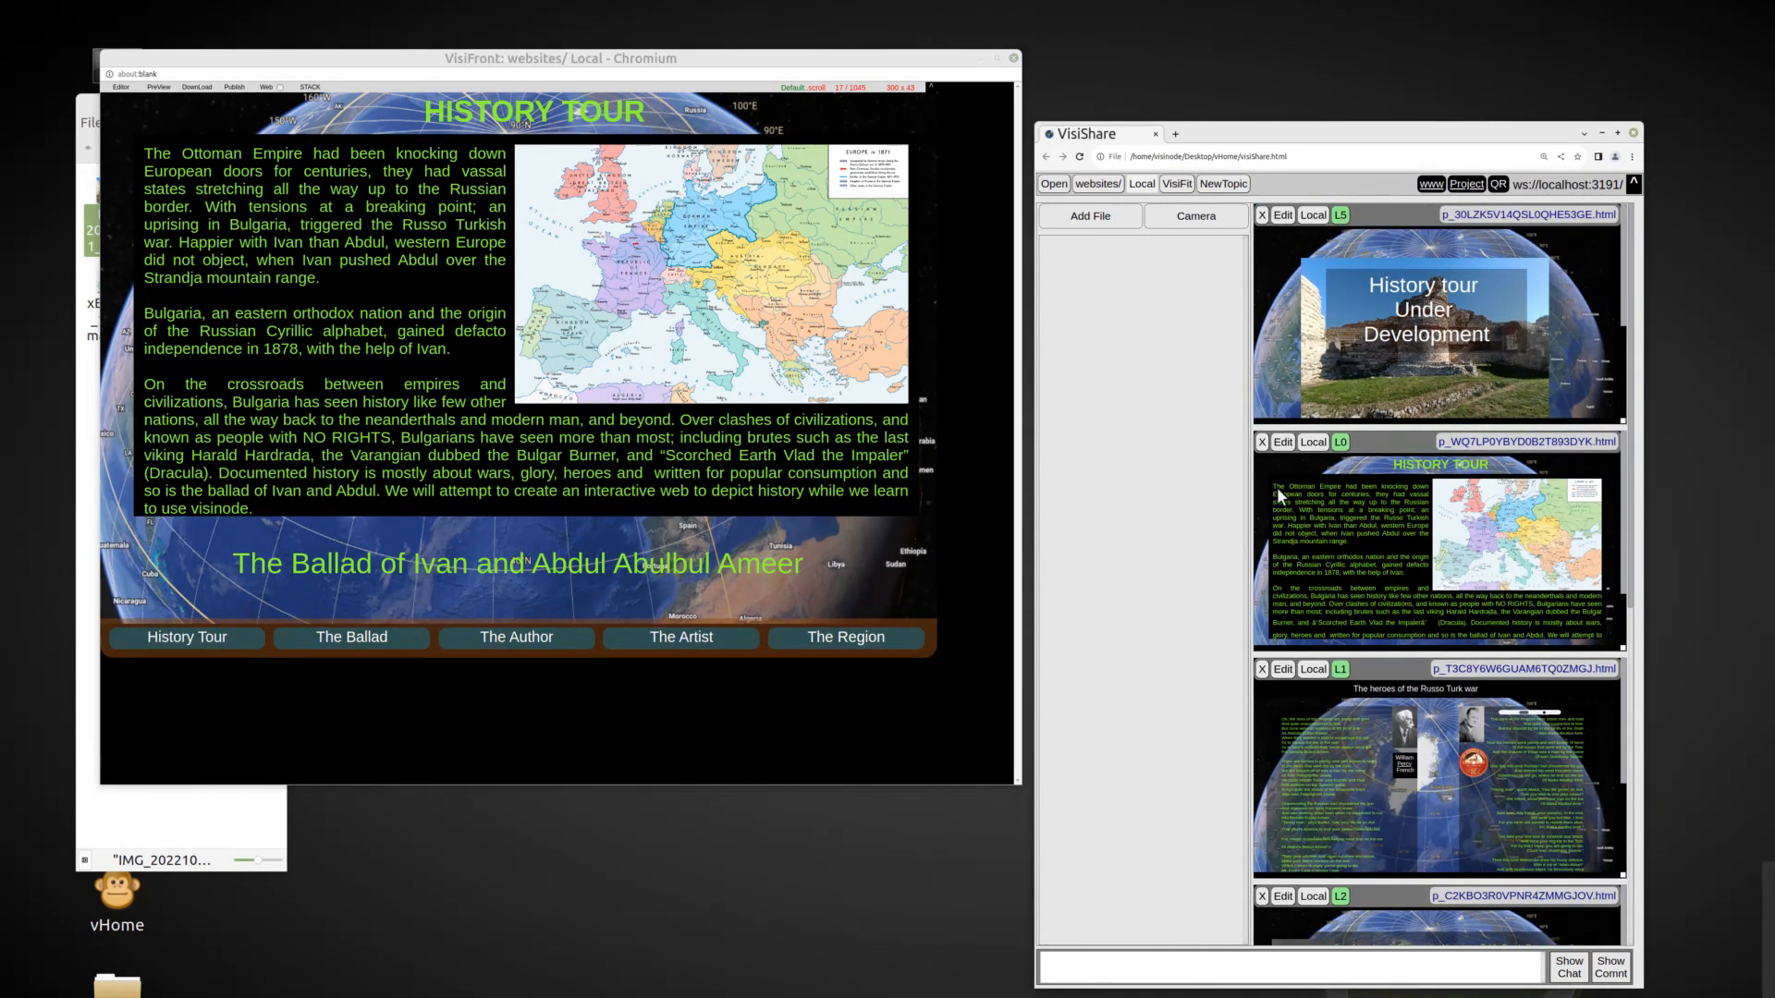
Reduce the base opacity of the main history text frame to let the globe background show through.
right_click(272, 370)
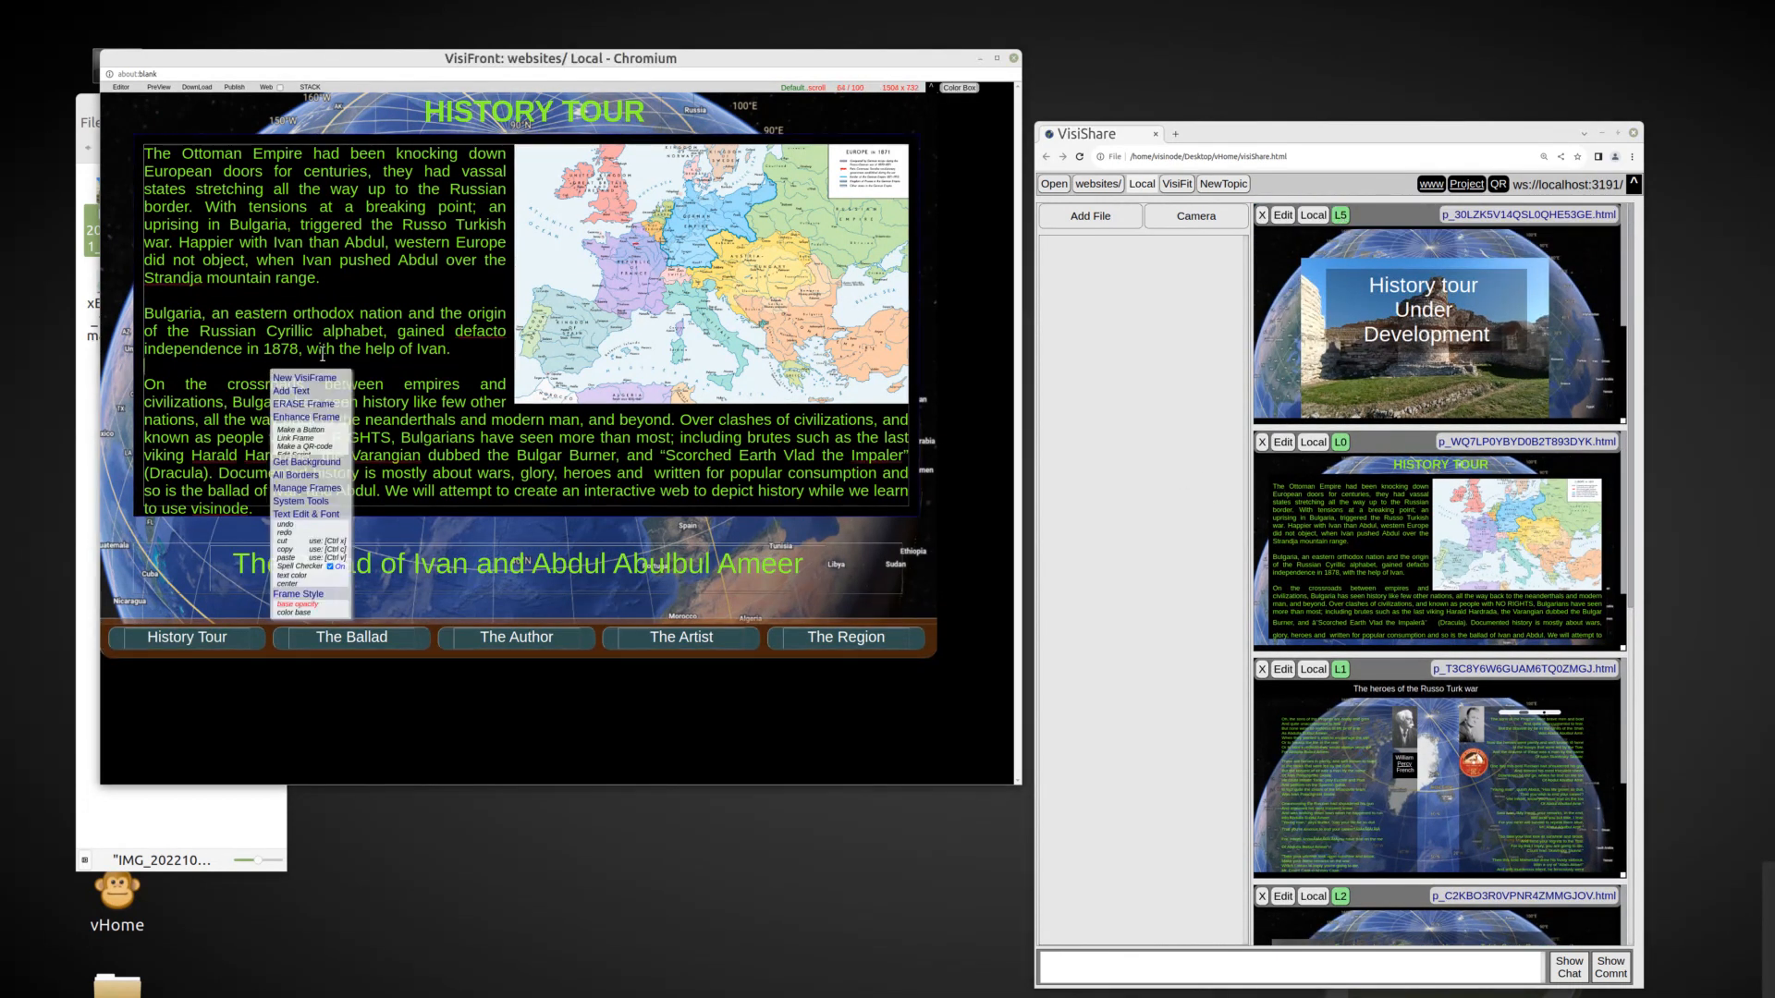
right_click(388, 439)
left_click(417, 424)
scroll(417, 422, "down", 4)
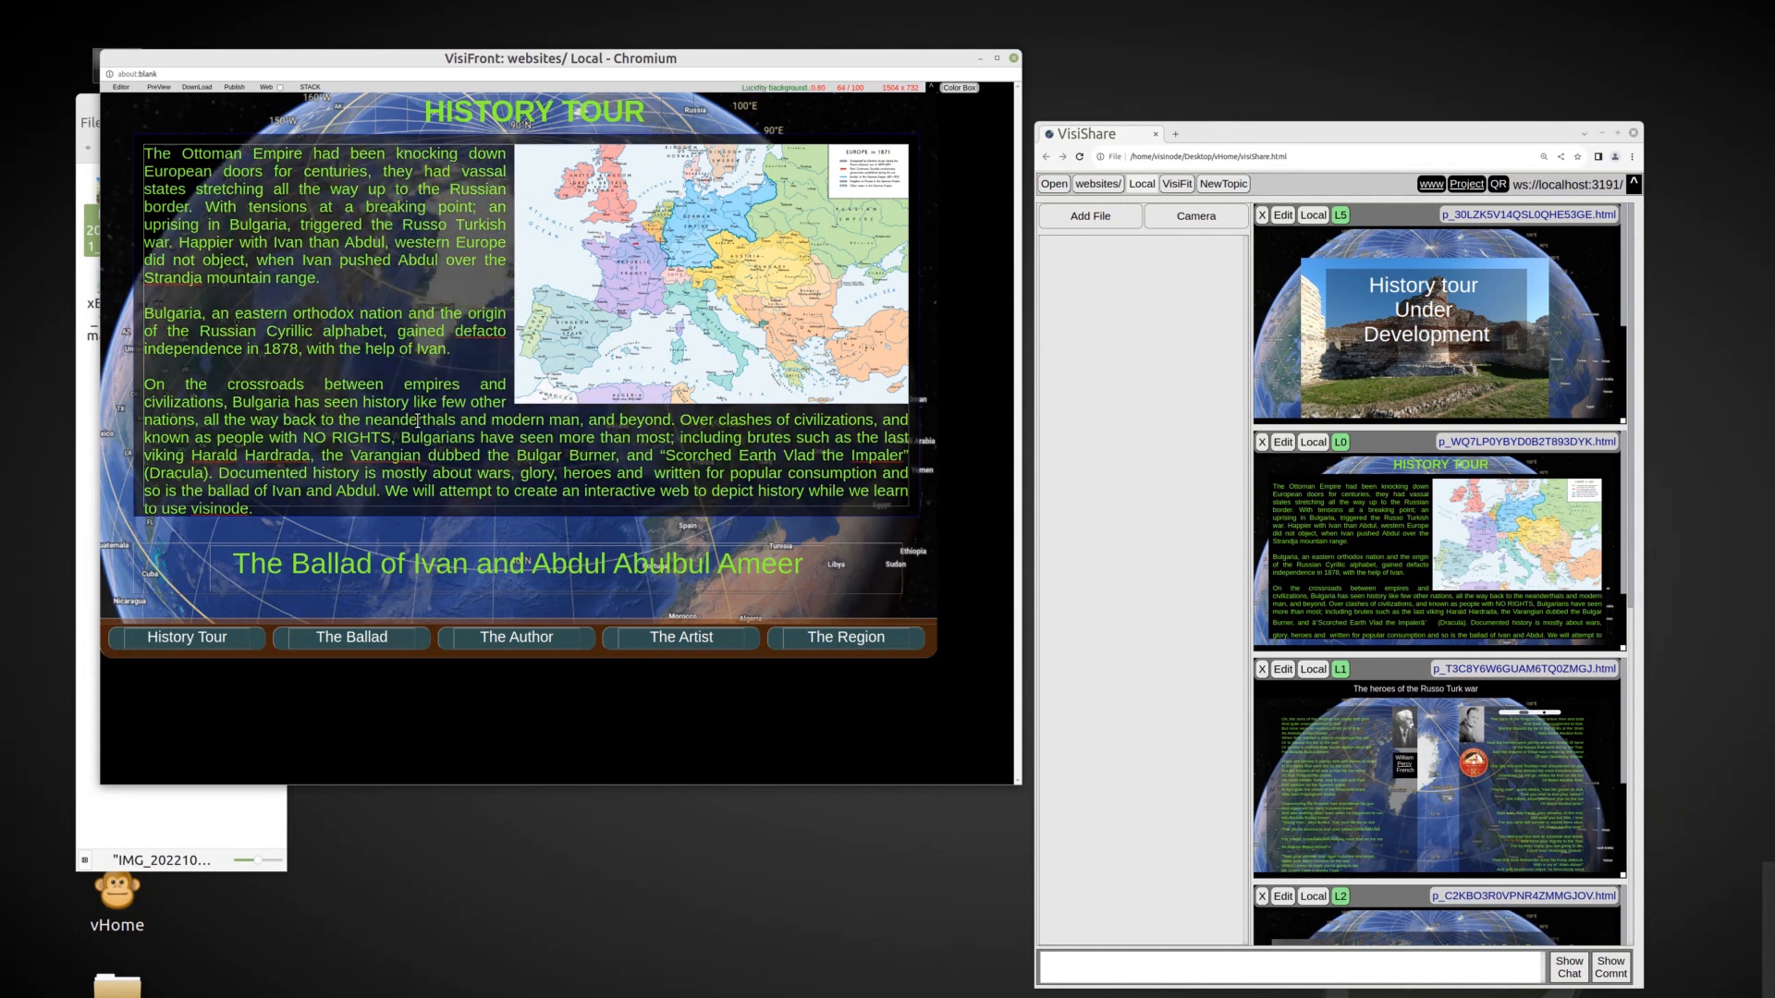
left_click(308, 568)
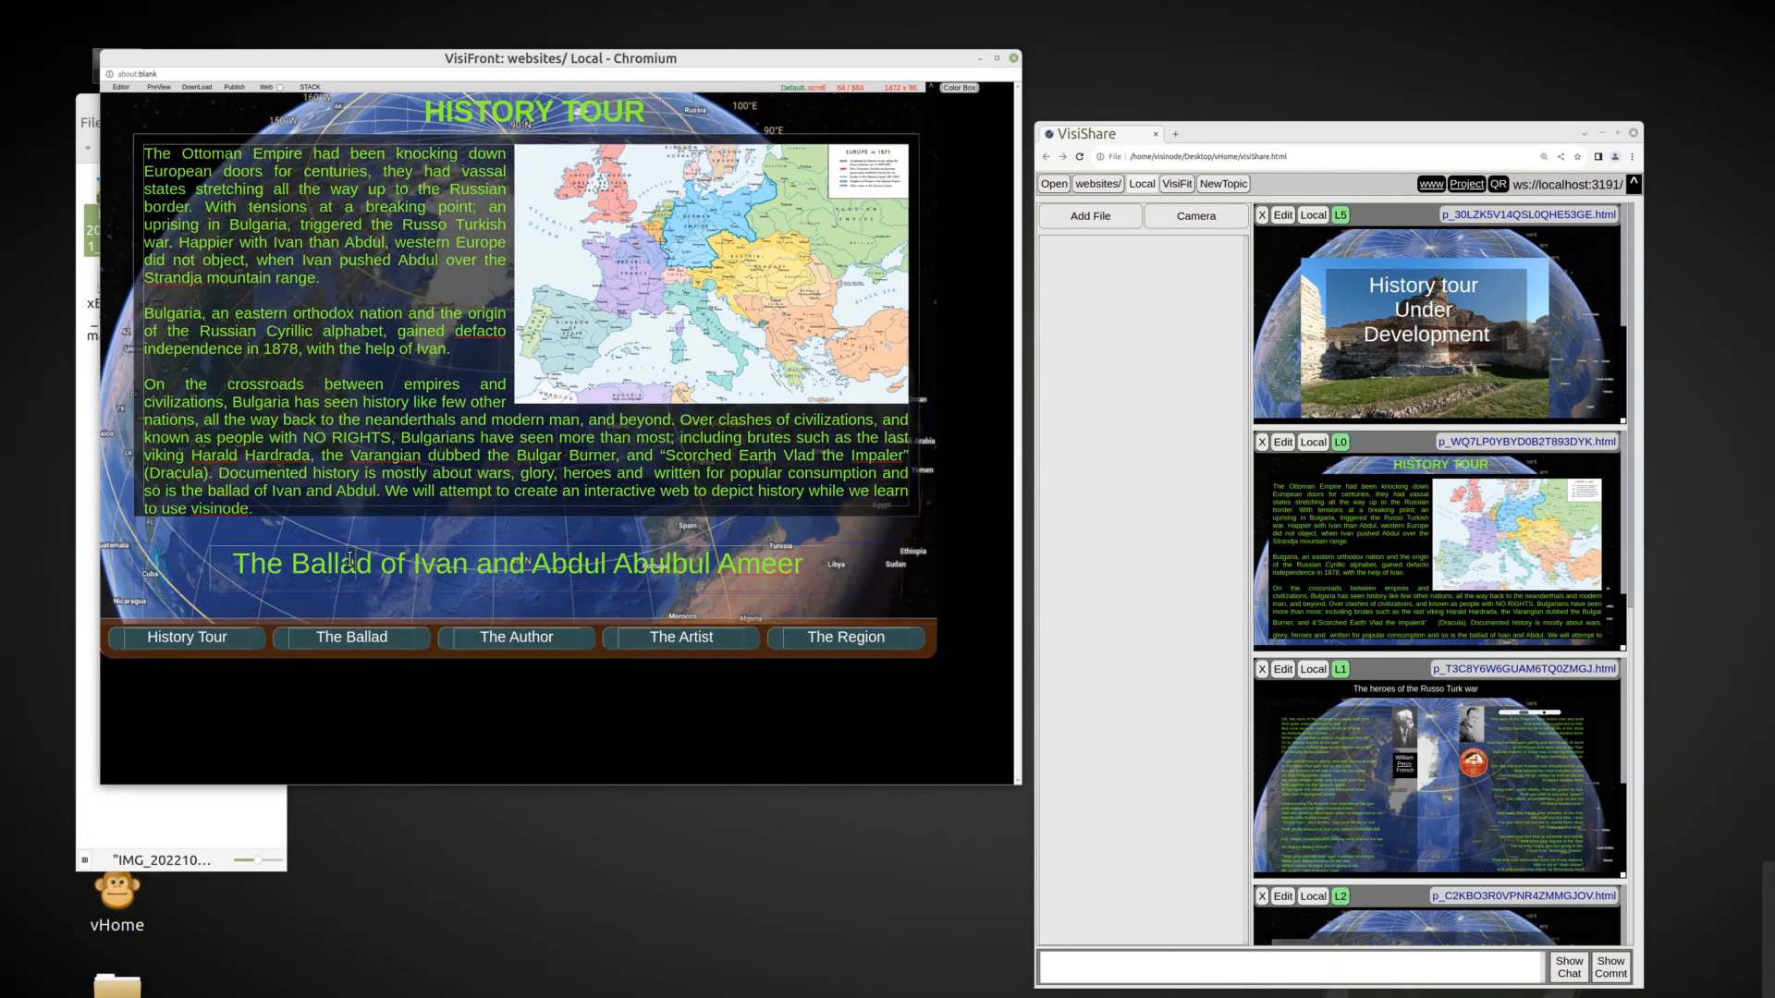
Link the title "The Ballad of Ivan and Abdul Abulbul Ameer" to page L1 and stack the updated page.
left_click_drag(239, 562, 805, 577)
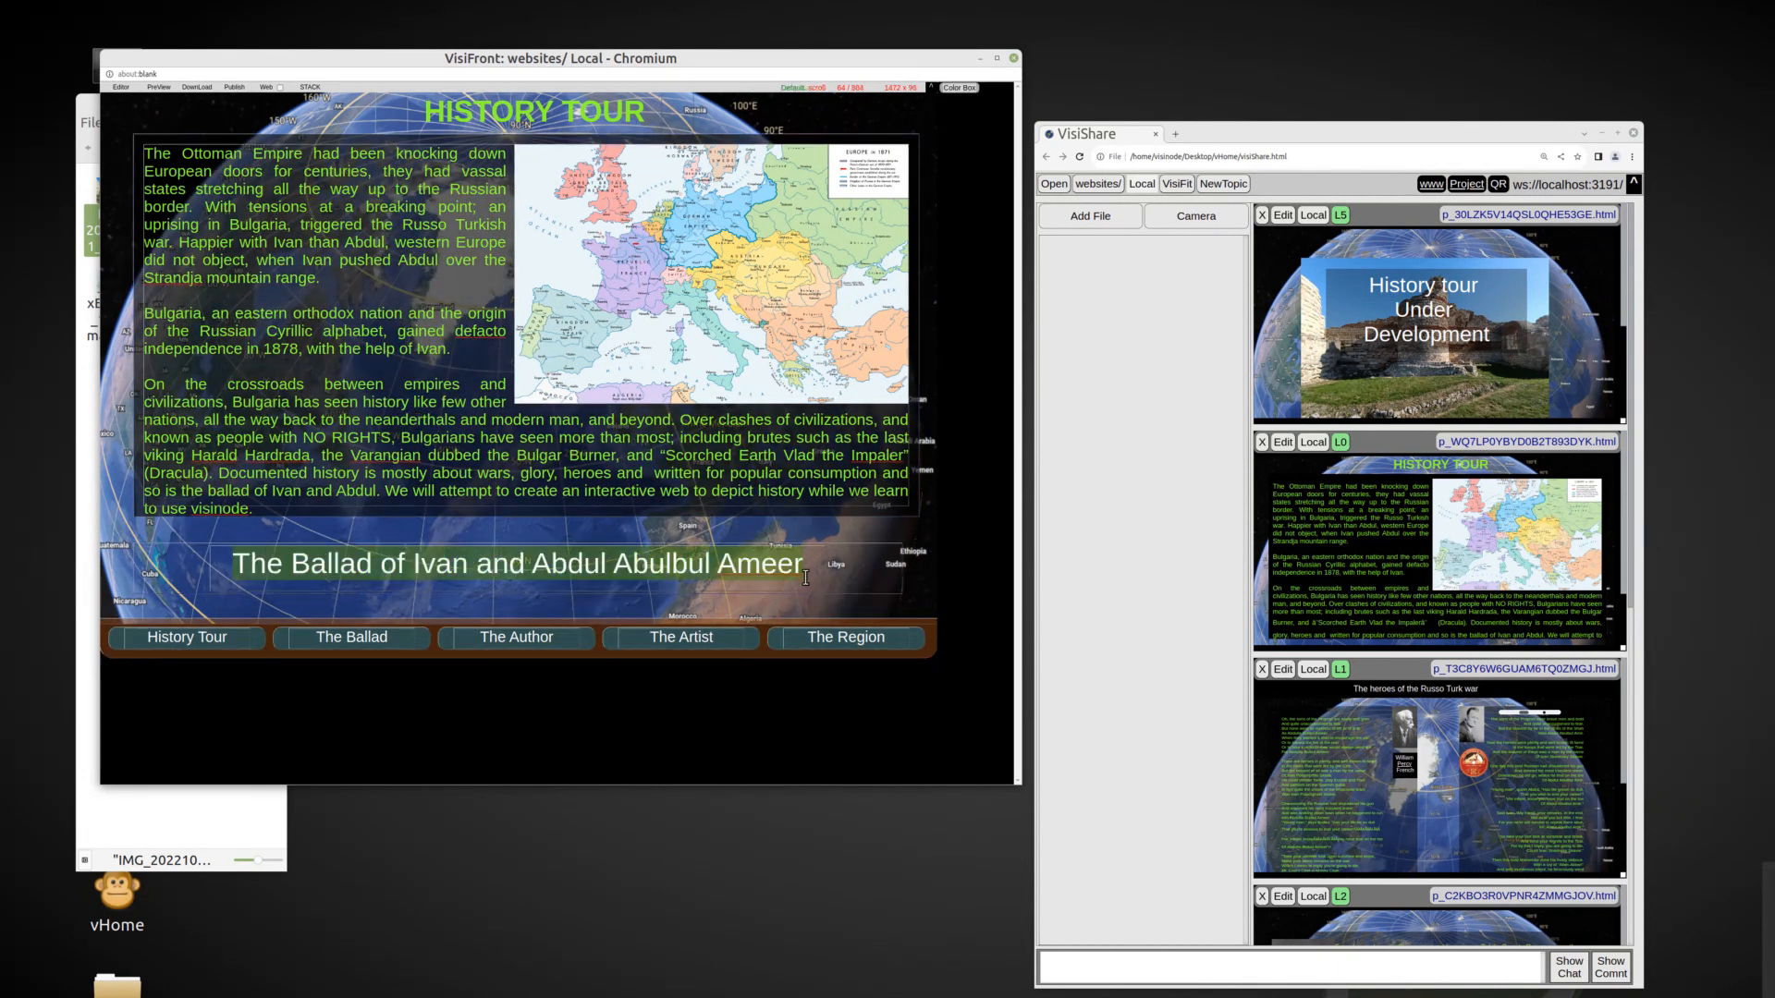
right_click(682, 572)
left_click(650, 552)
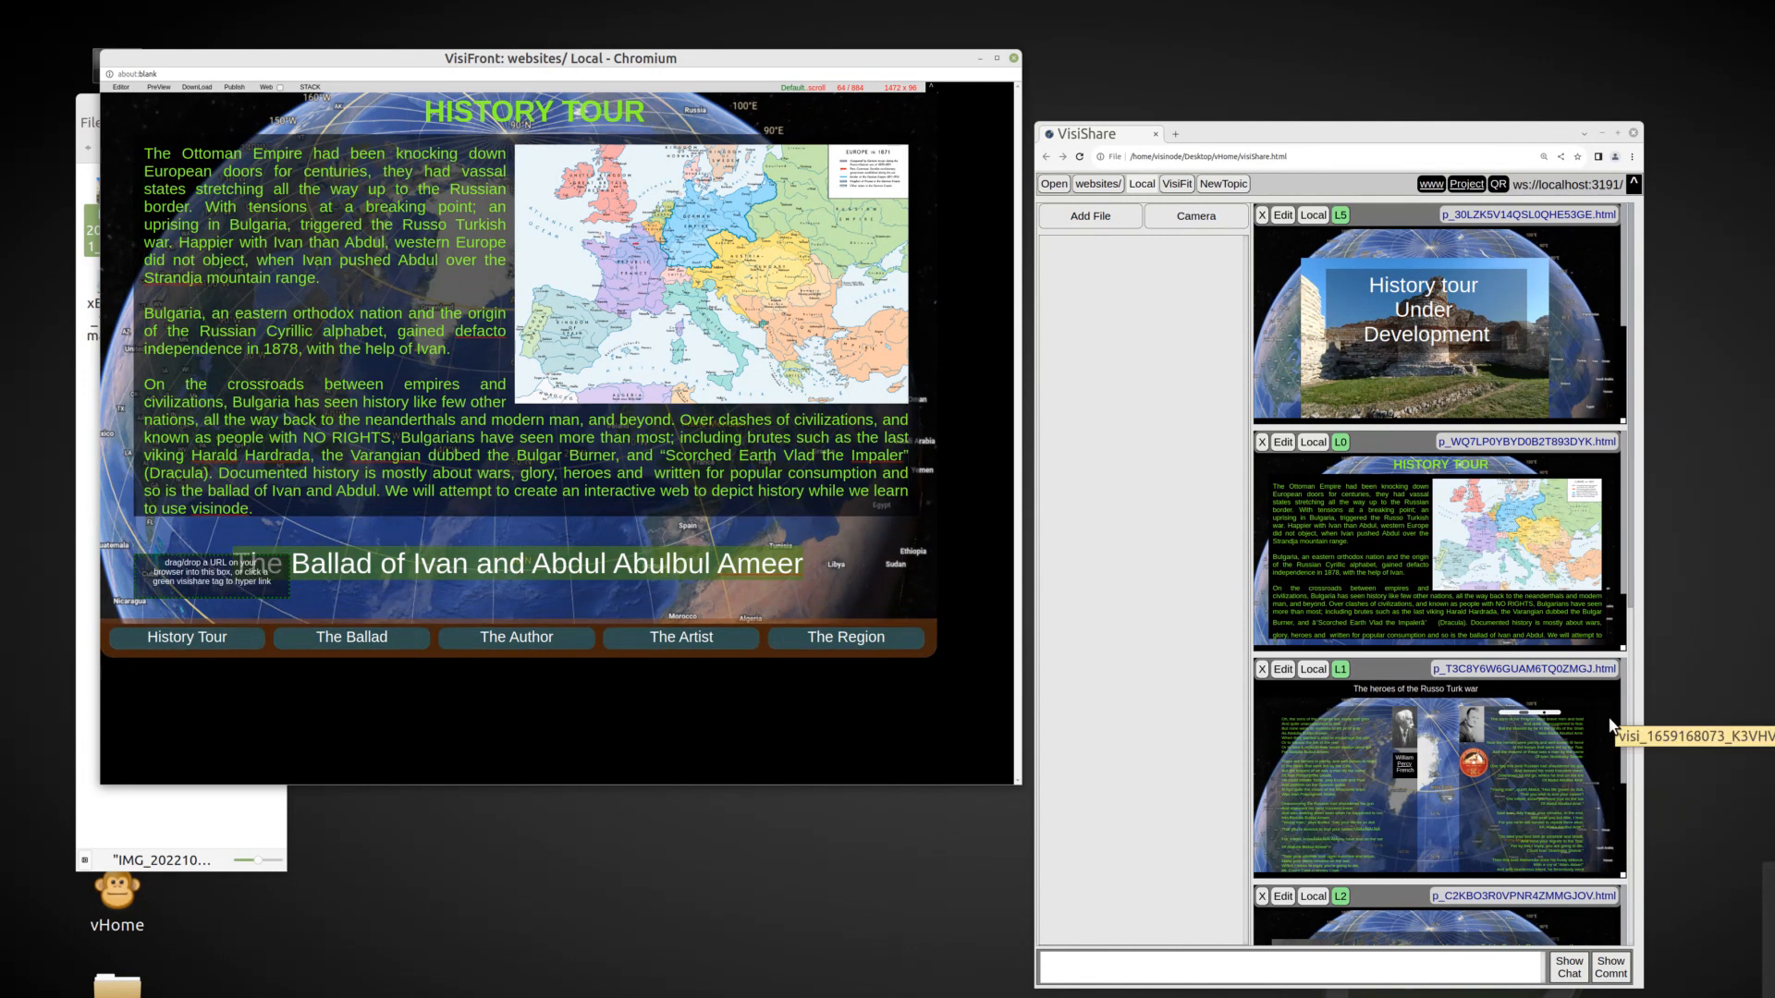
left_click(1340, 670)
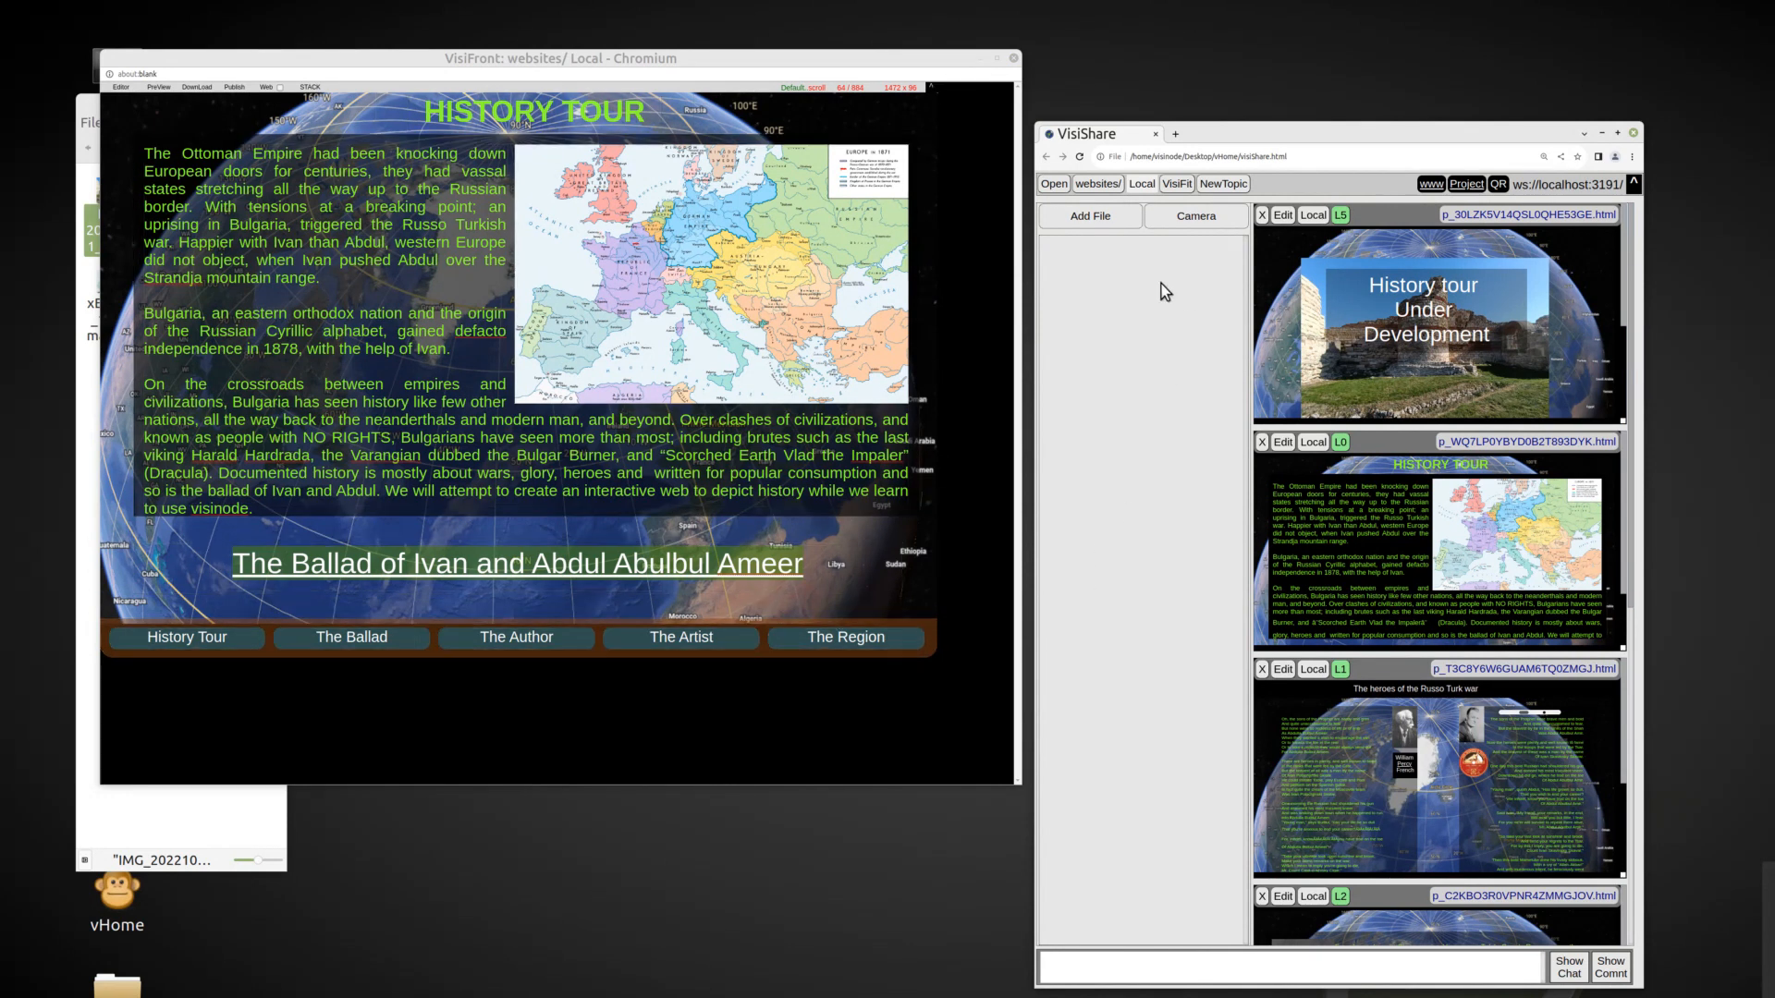
left_click(313, 90)
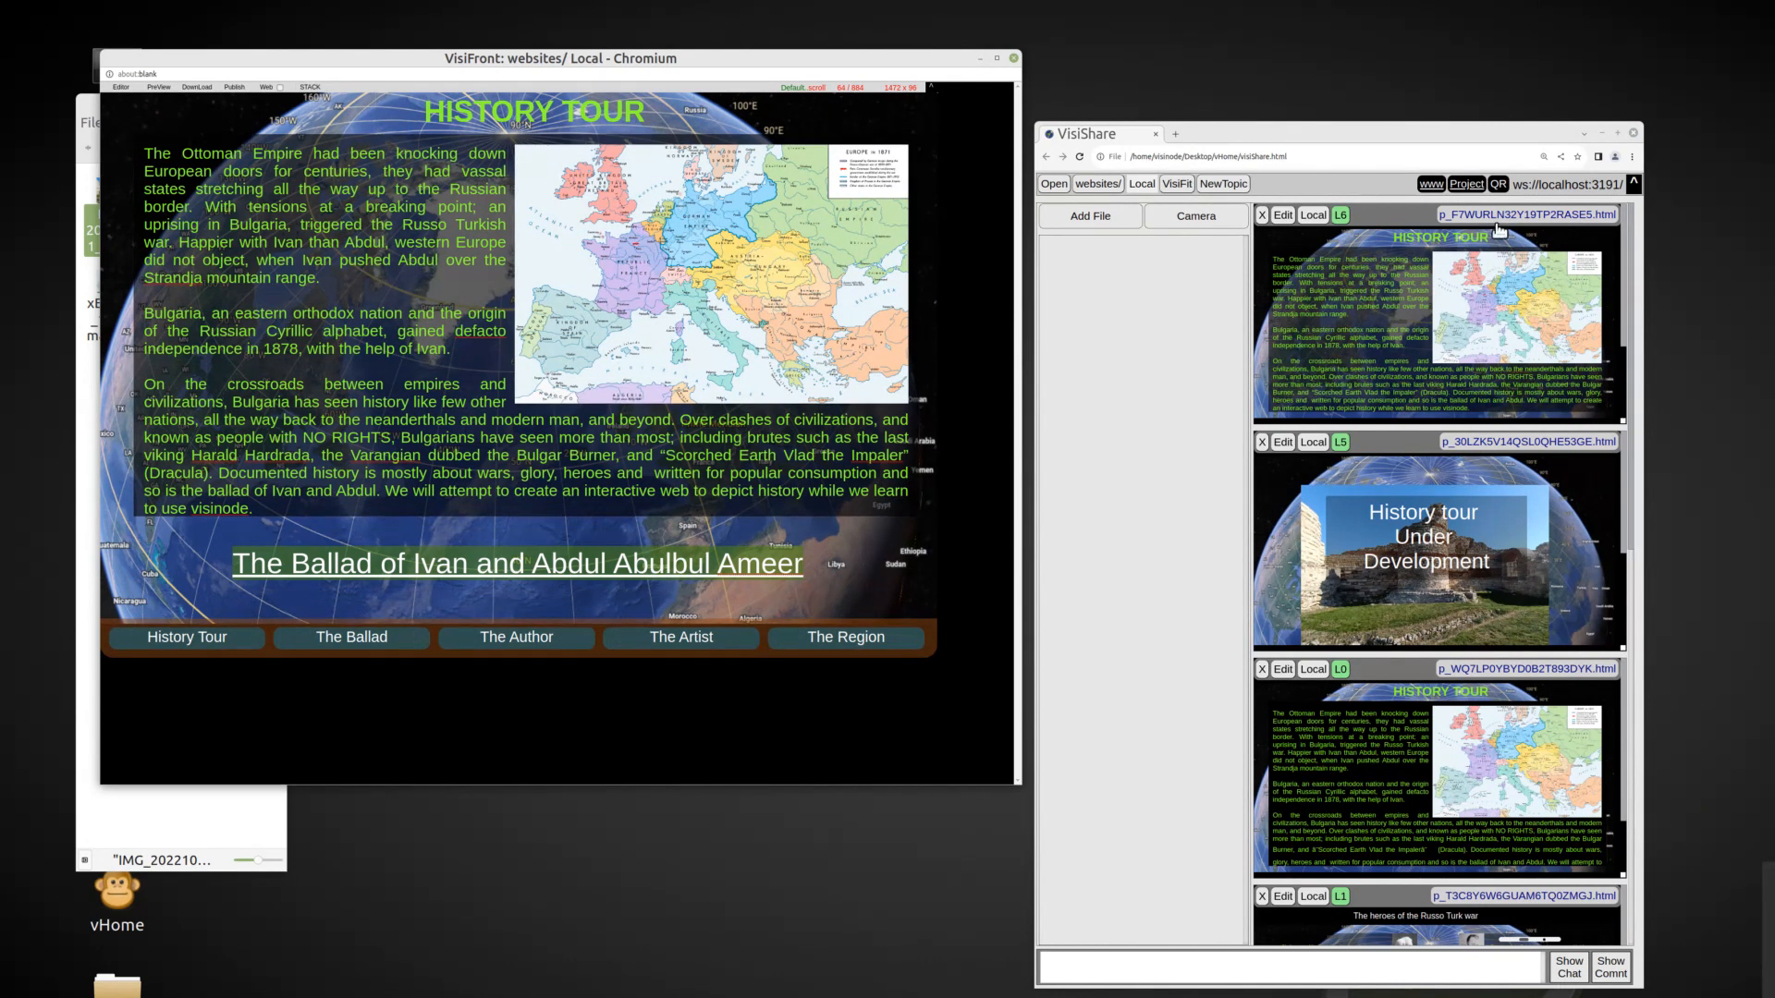
left_click(1340, 216)
Enable the Web option, add a QR code of the page path, and place it in the page's upper-left corner.
left_click(278, 89)
left_click(231, 89)
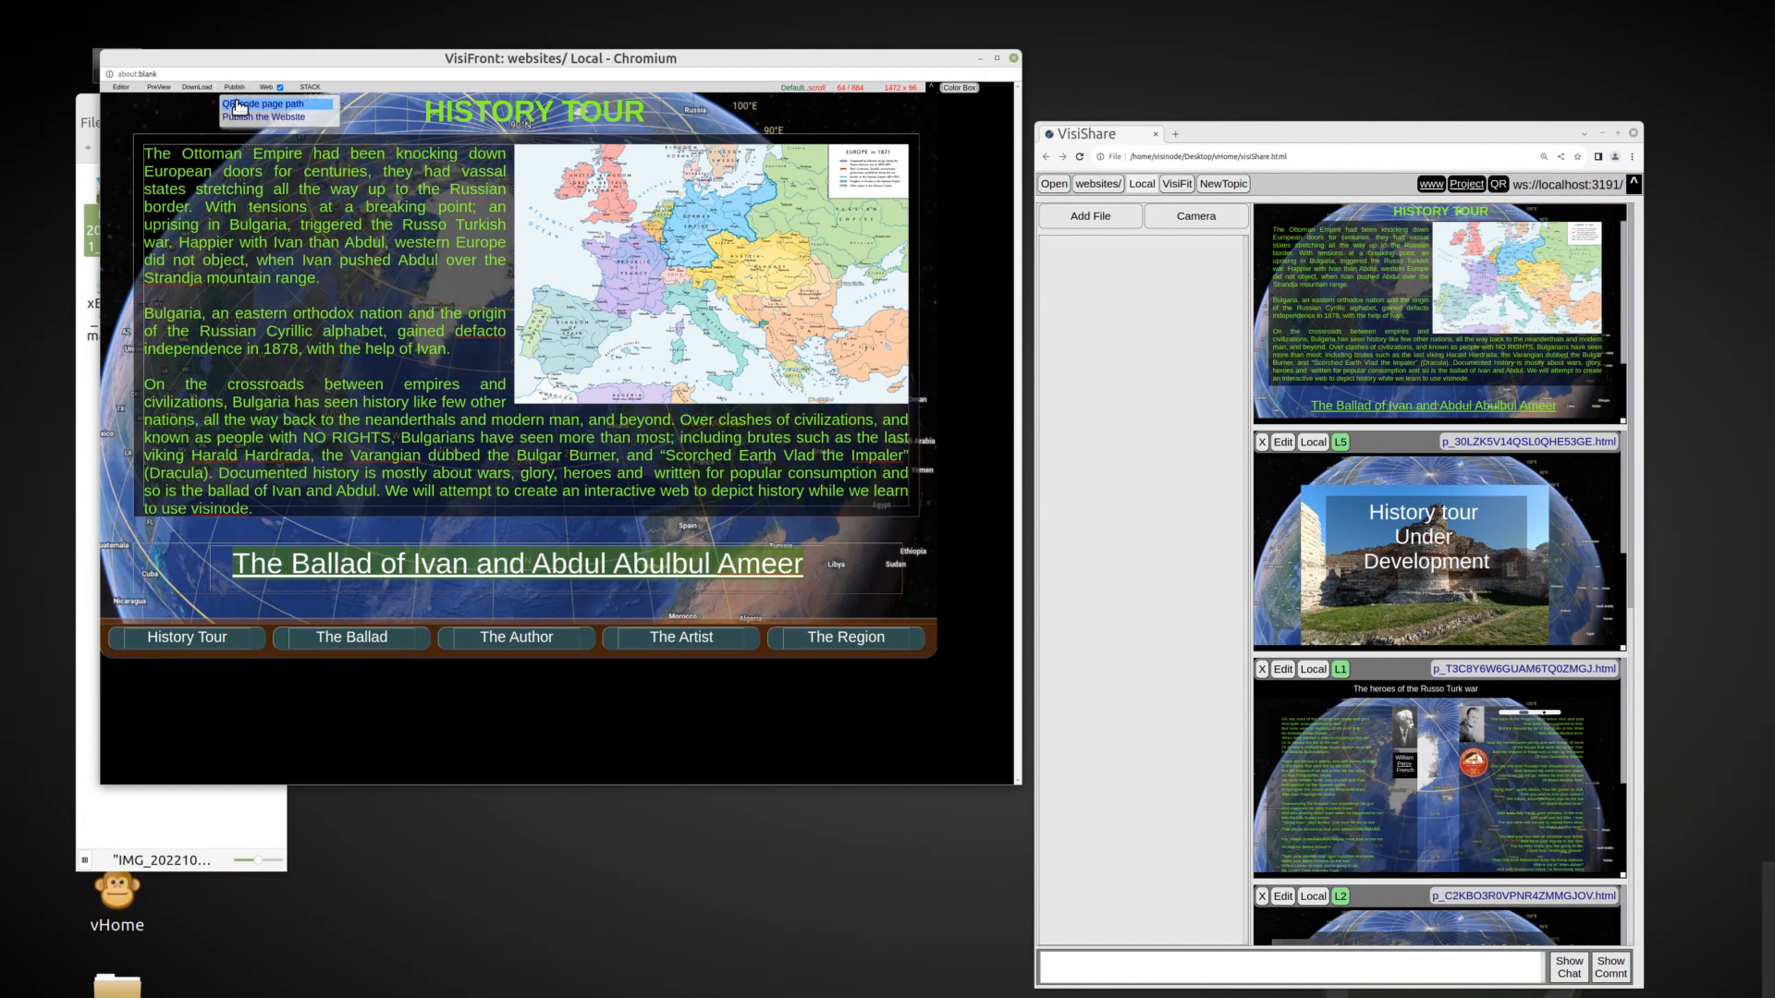
left_click(239, 104)
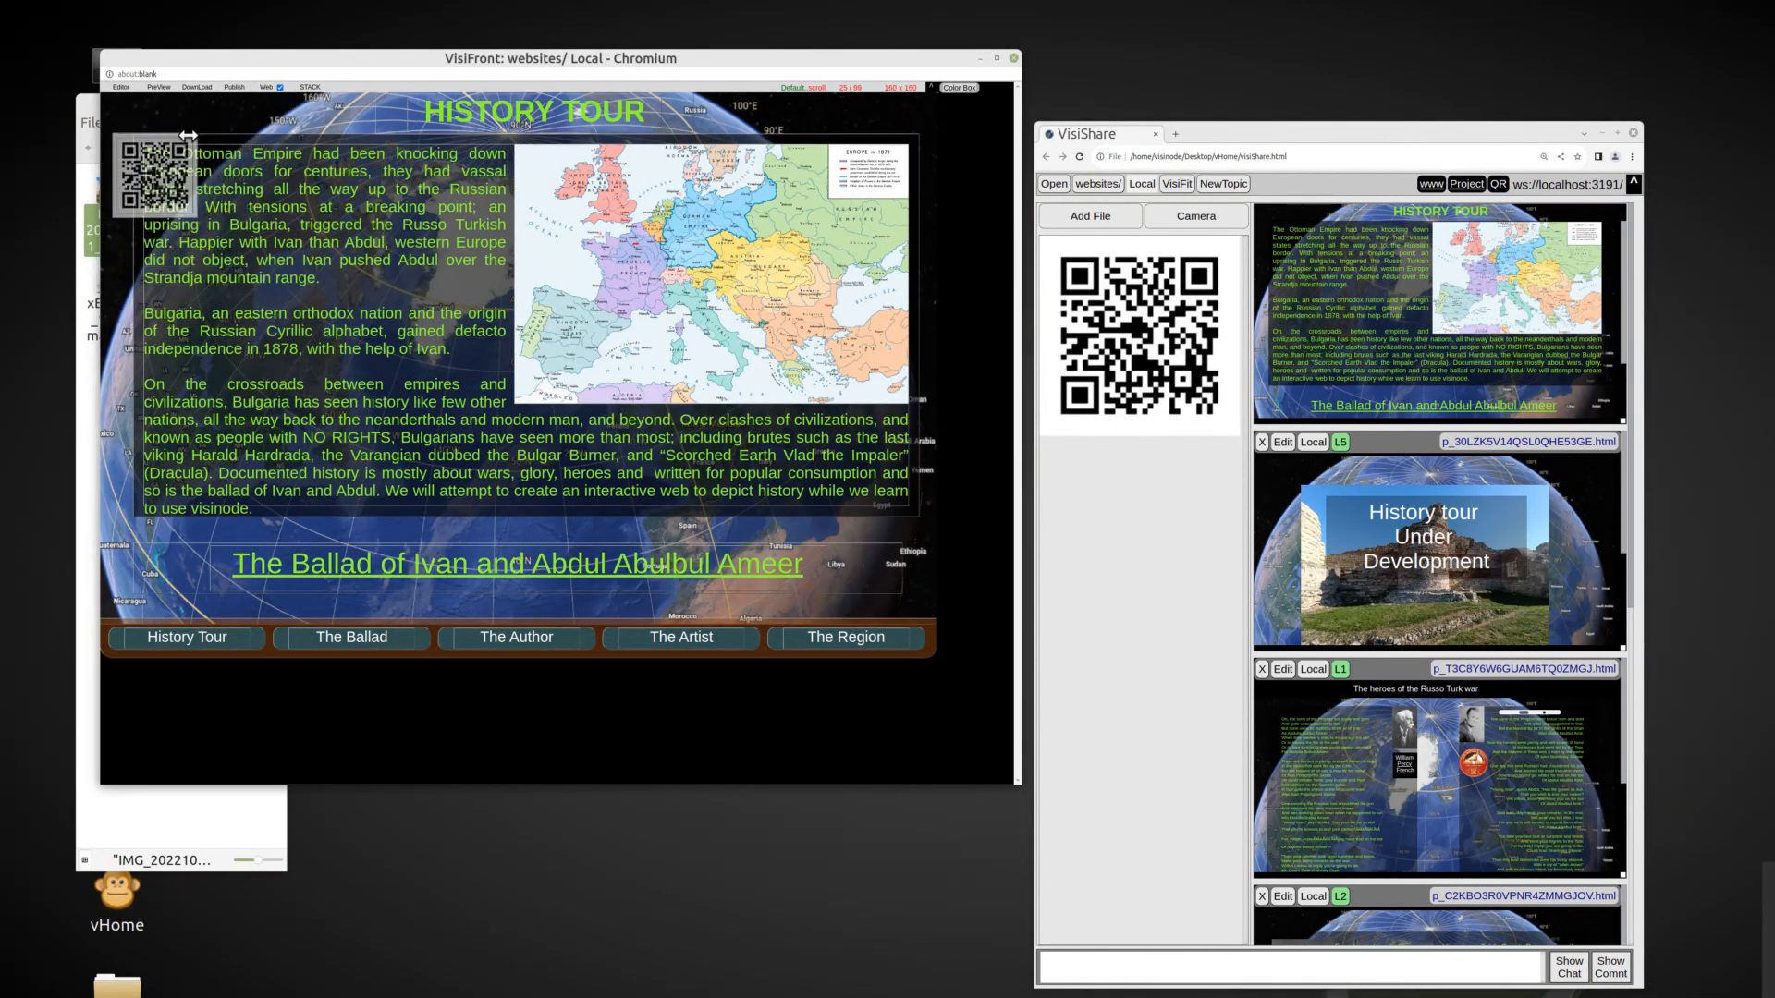
left_click_drag(120, 146, 108, 103)
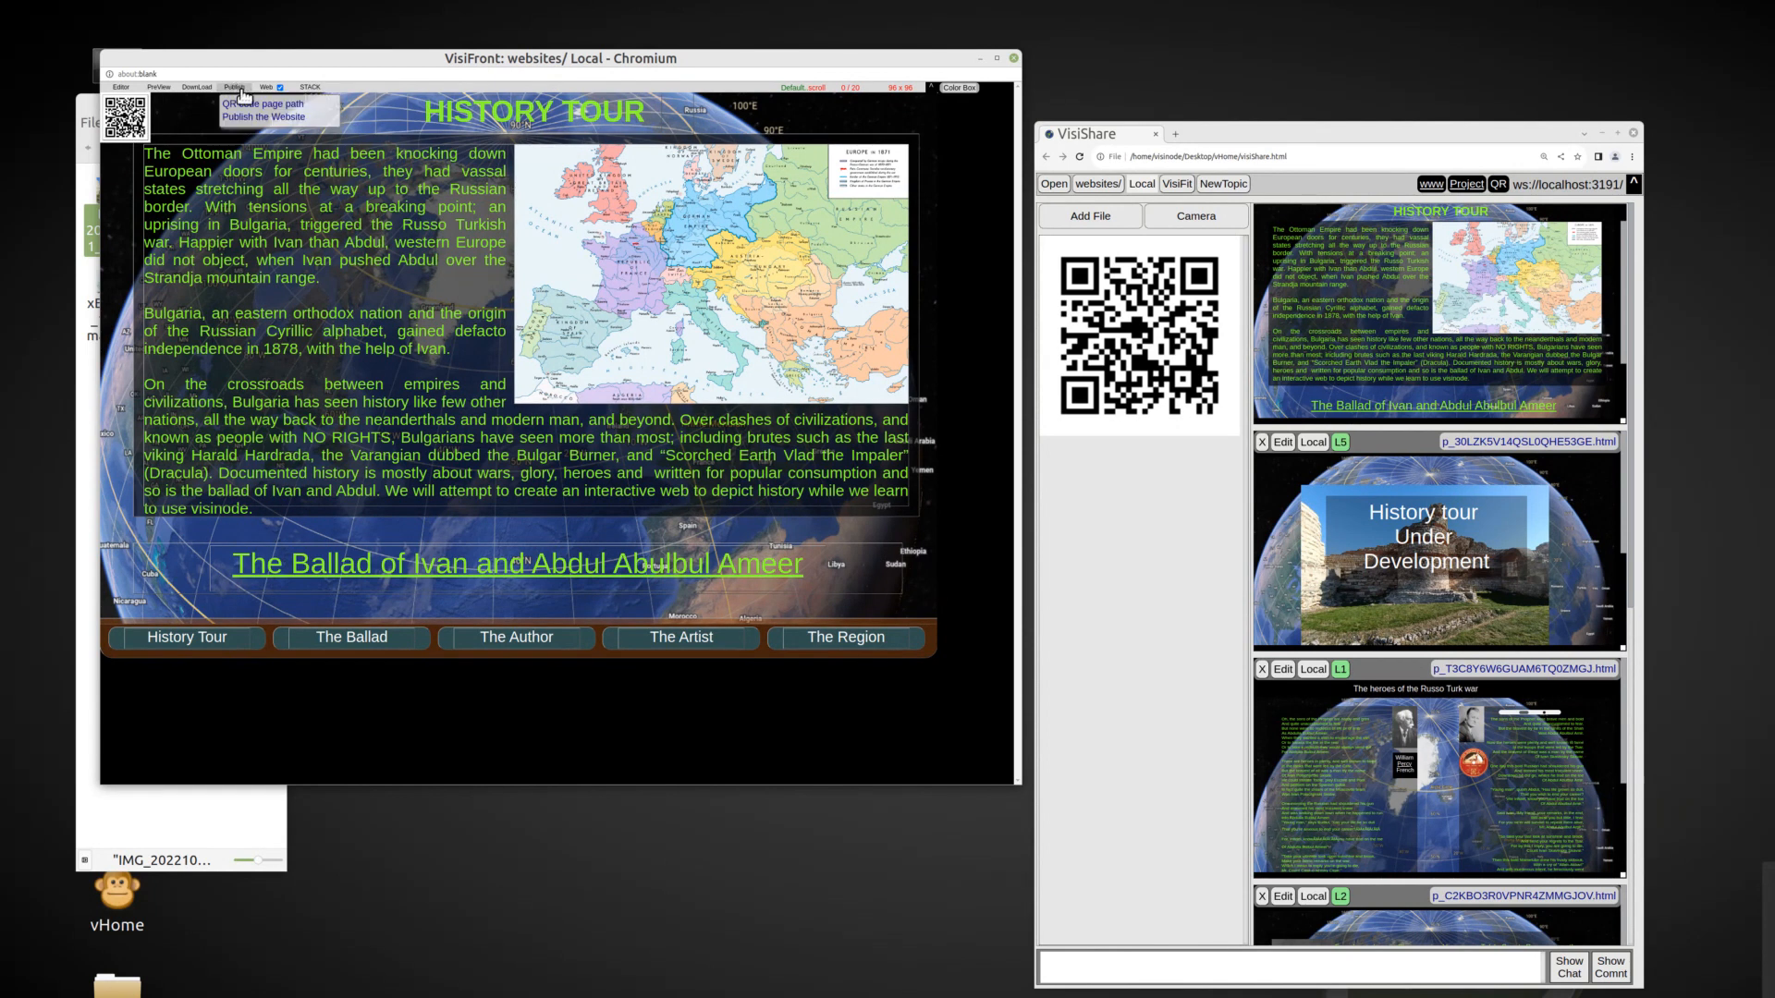
Publish the website and accept the dialog.
left_click(251, 117)
left_click(647, 189)
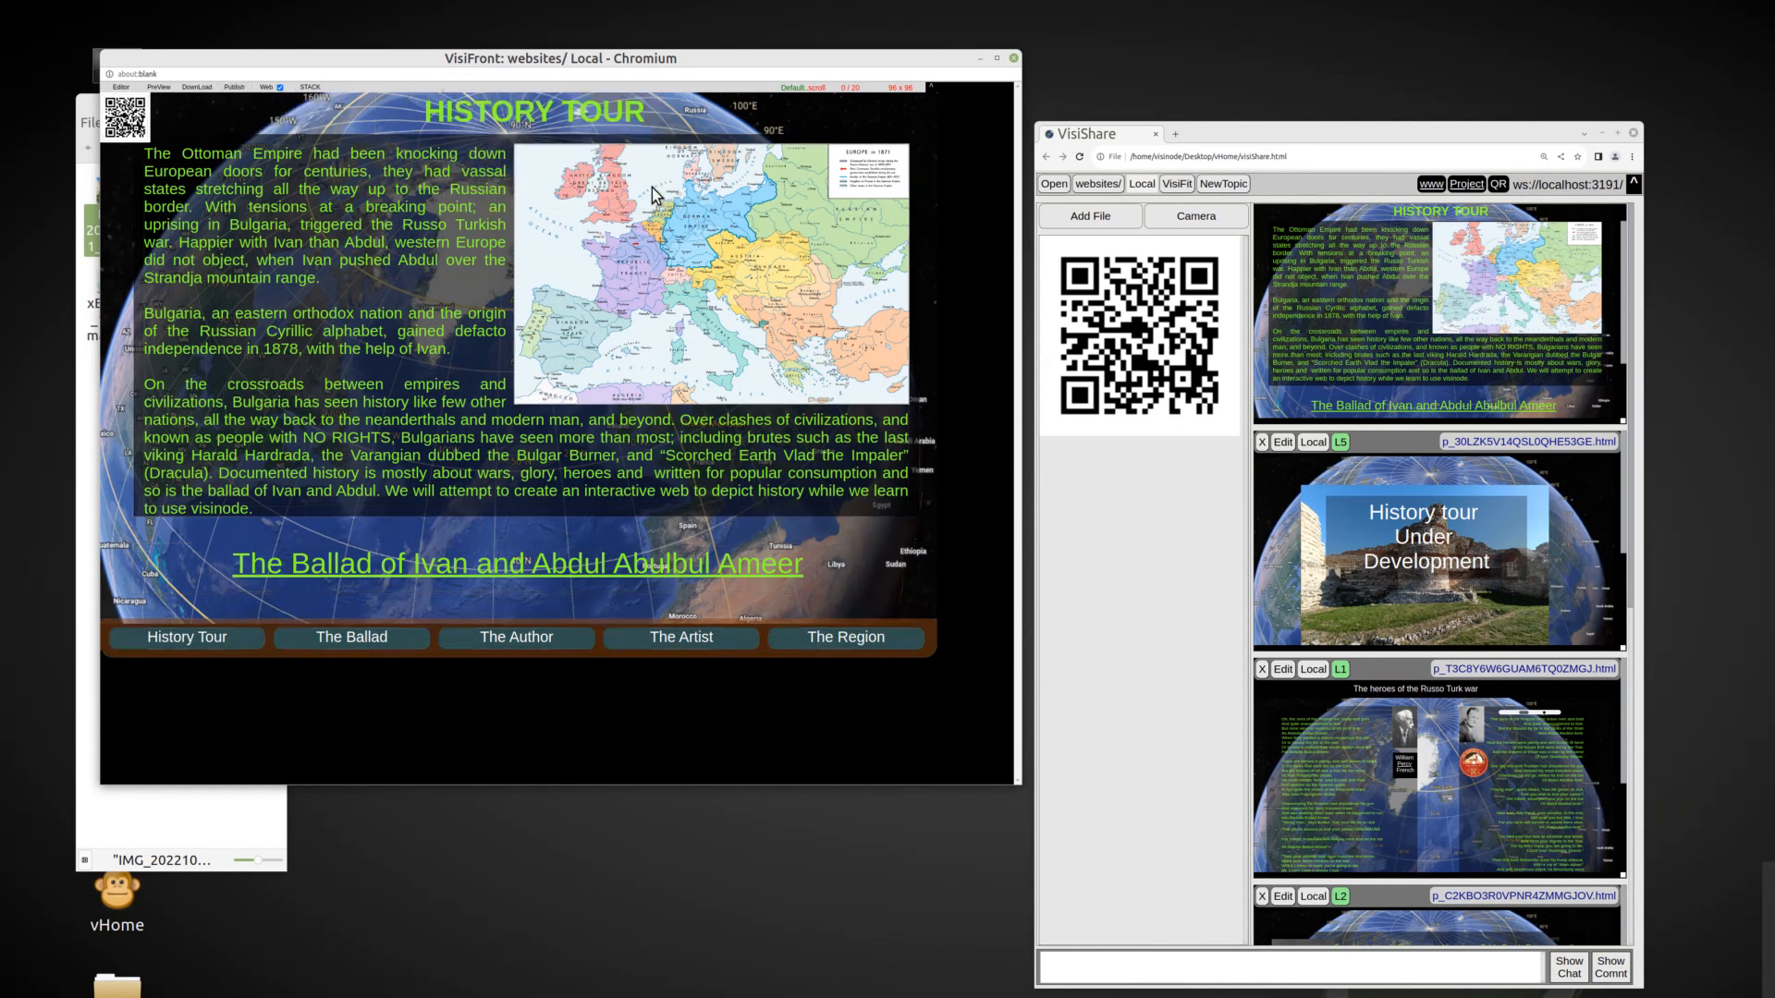